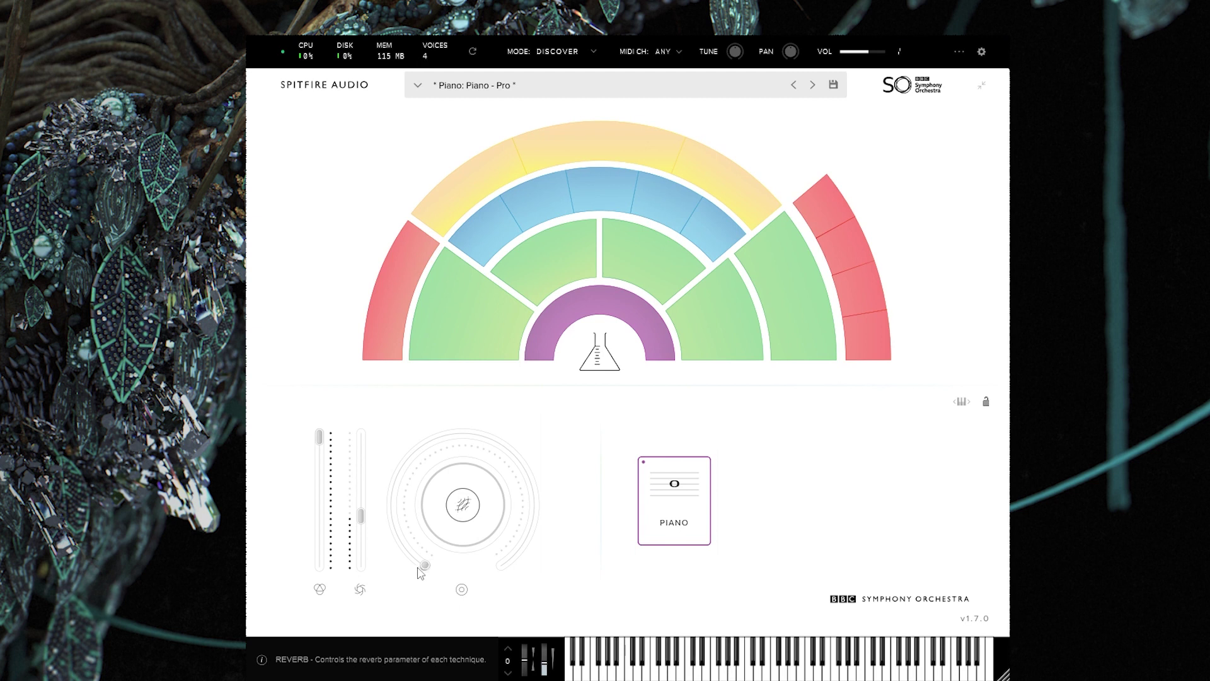
Step: Sweep the reverb up and back to its minimum, and switch the piano's mode to Core
left_click_drag(421, 572, 417, 425)
left_click_drag(421, 452, 452, 596)
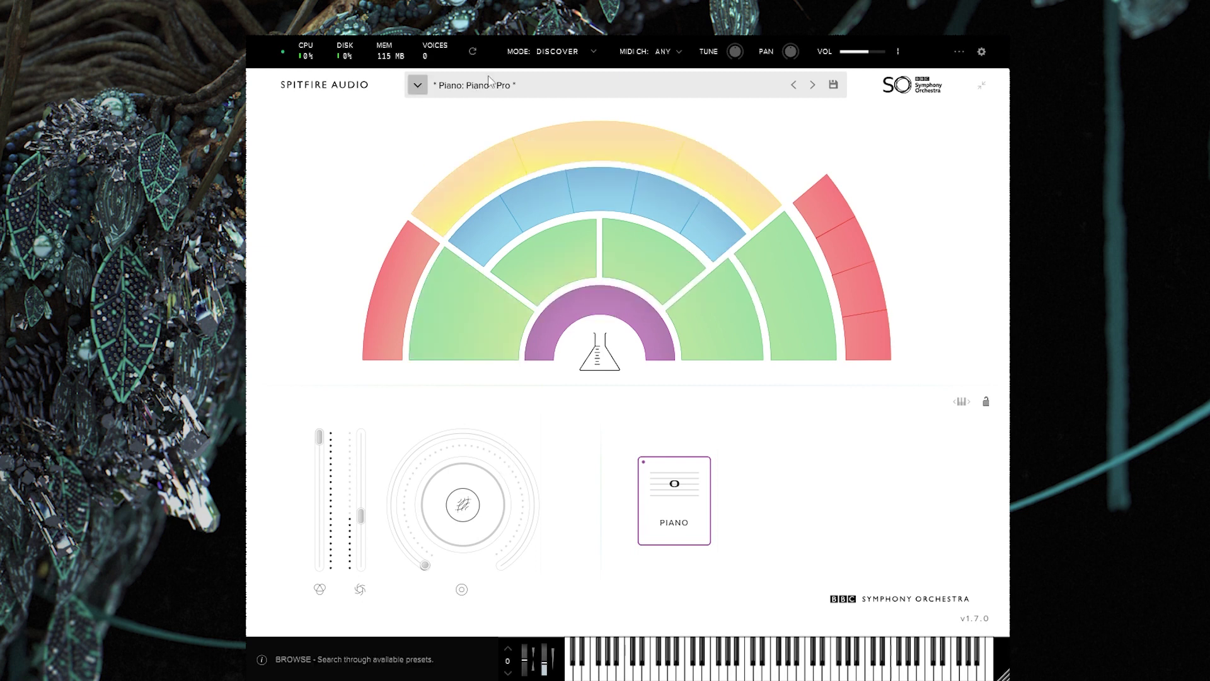
left_click(580, 50)
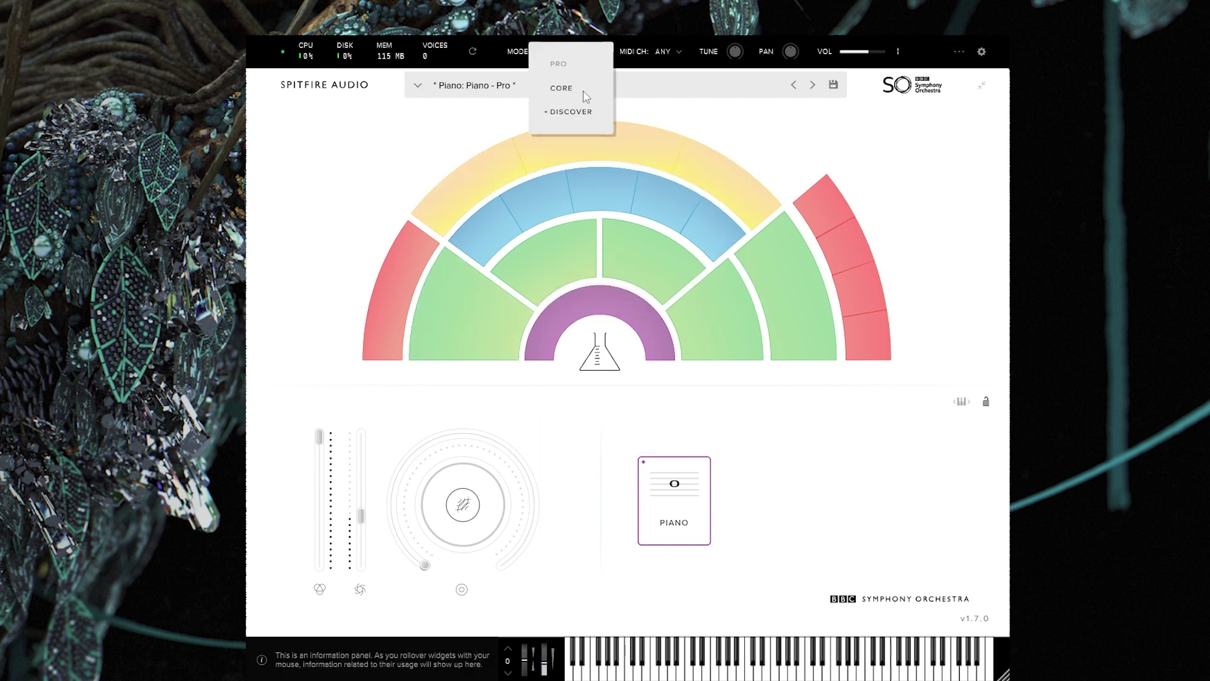
left_click(579, 92)
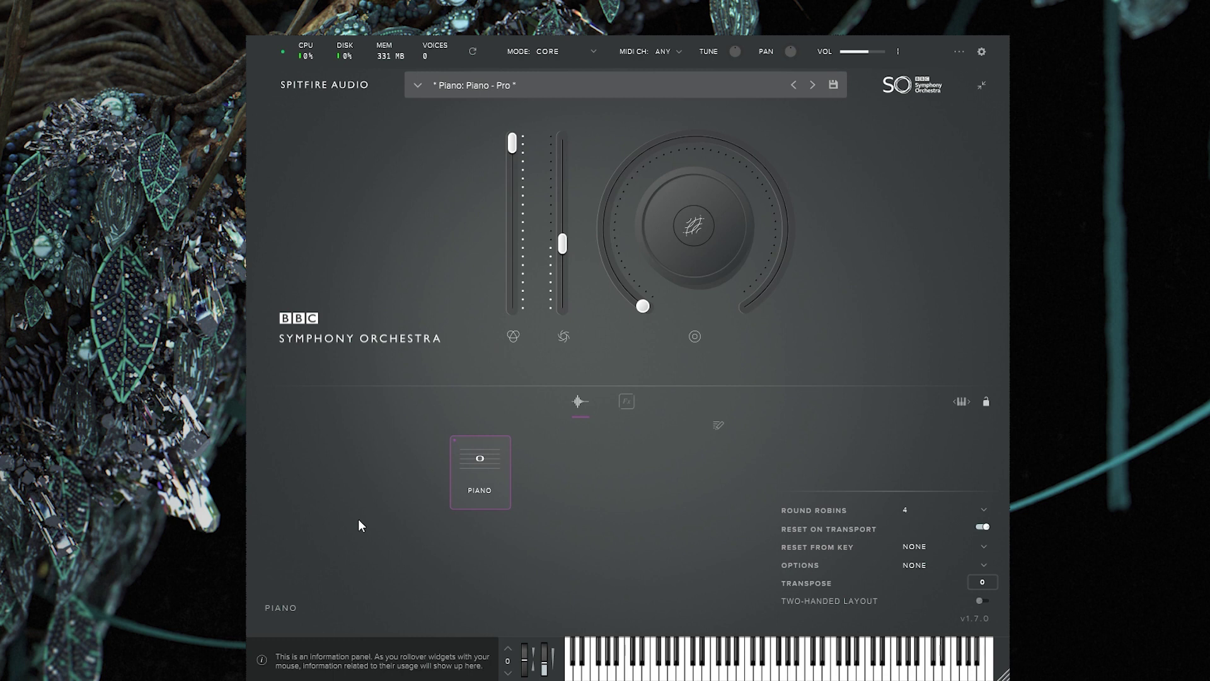
Step: Examine the piano's effects controls for reverb, tightness, pedal volume and hammer volume against its technique page
left_click(623, 411)
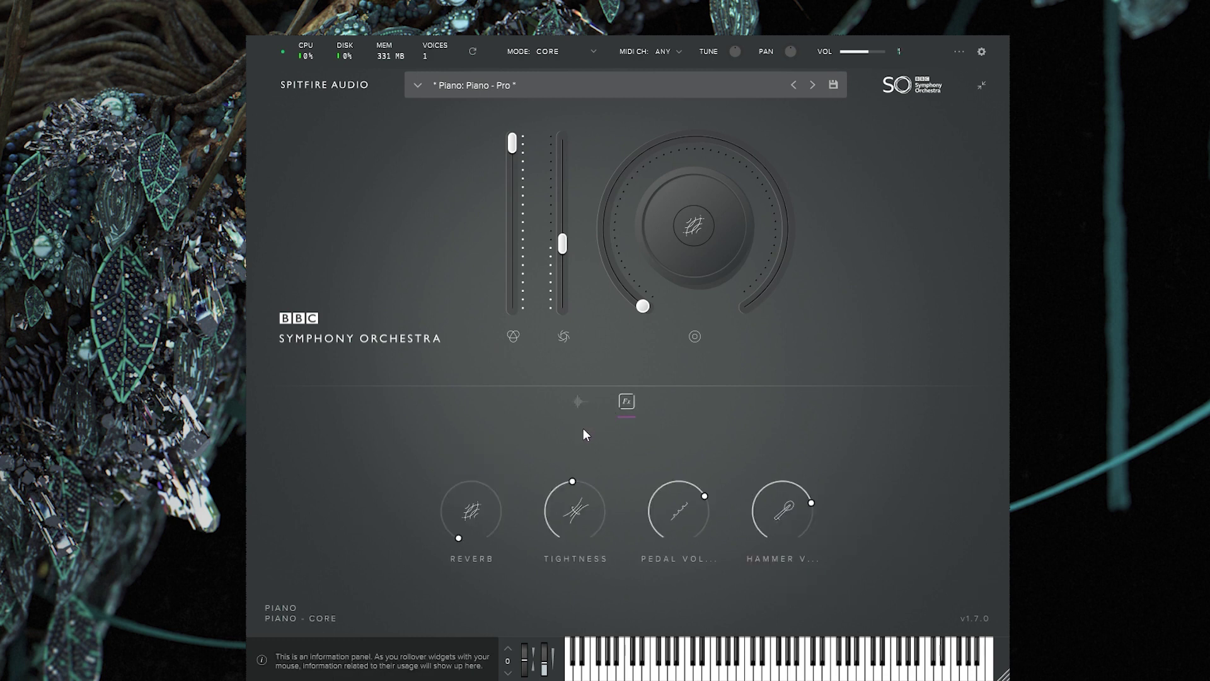
mouse_move(664, 515)
mouse_move(779, 506)
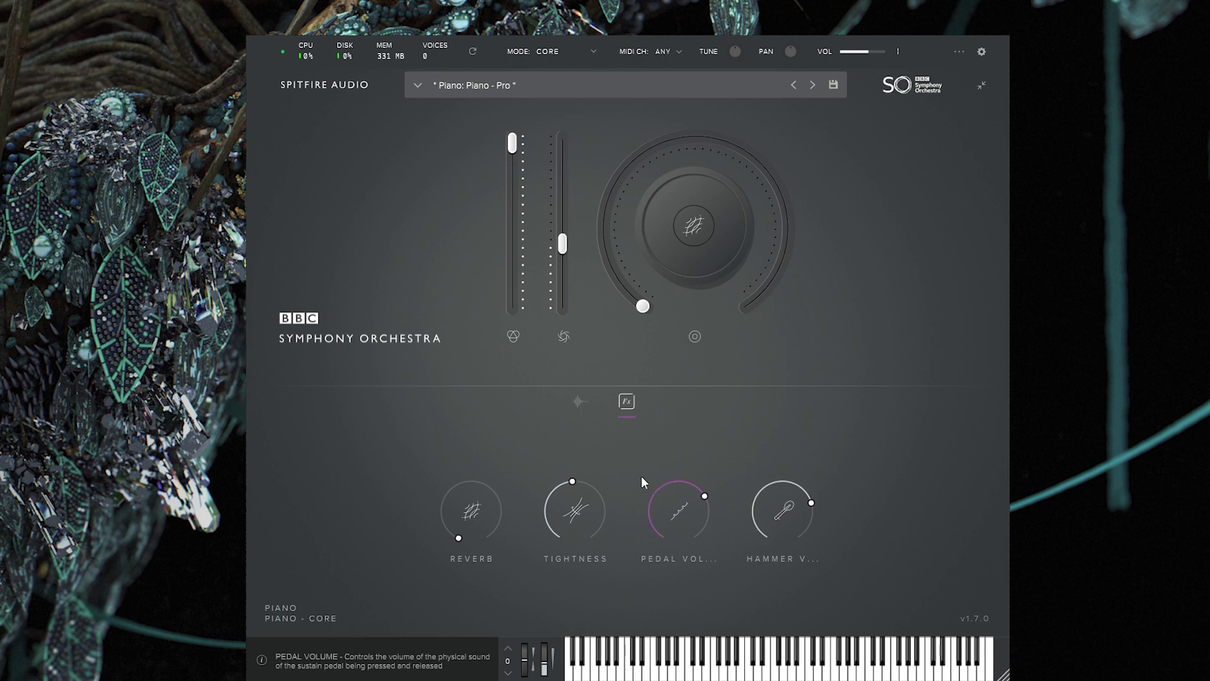
left_click(579, 404)
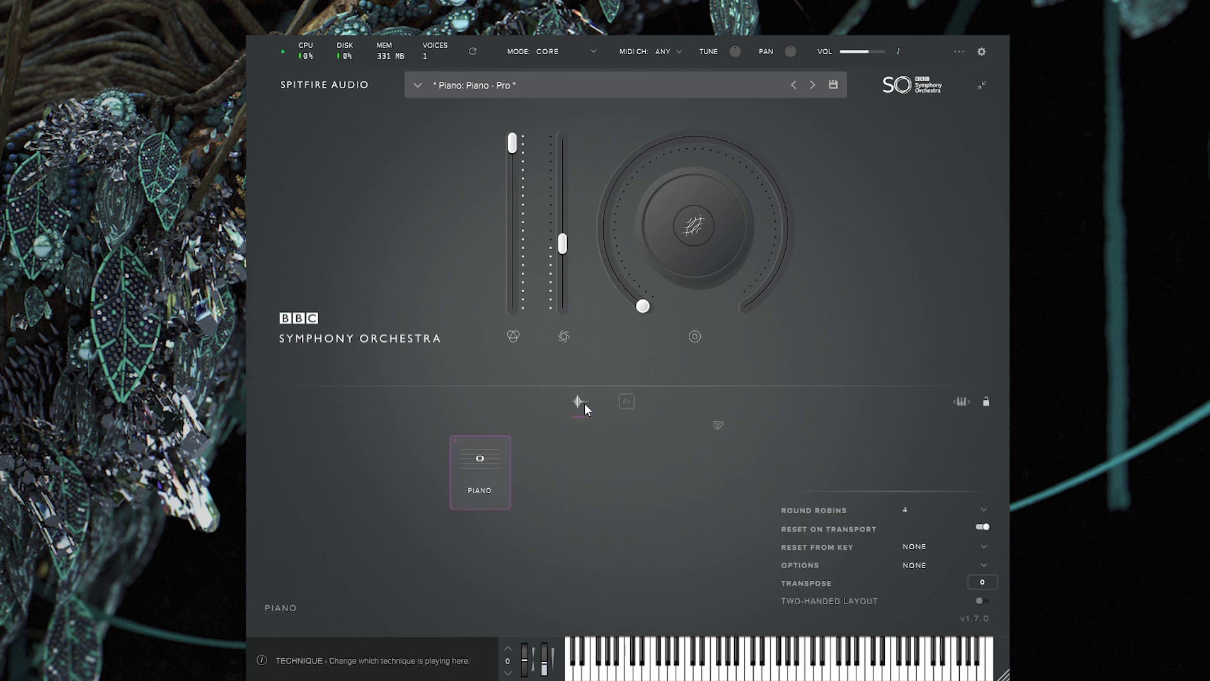
left_click(626, 403)
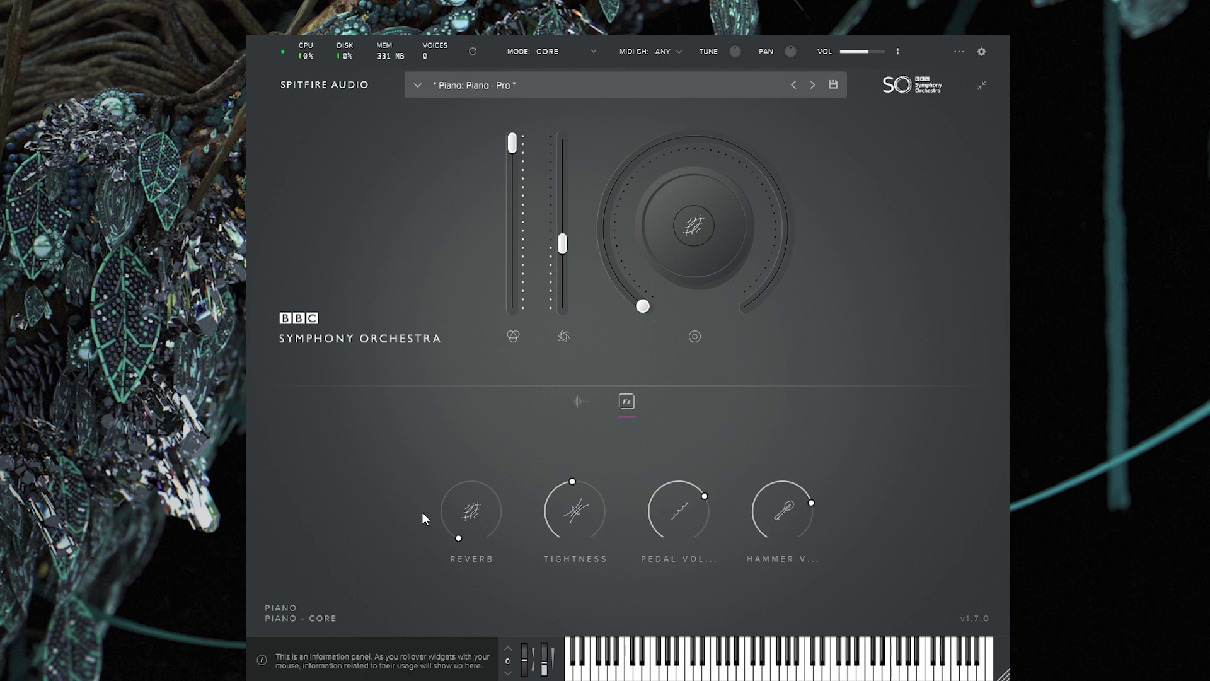
left_click(579, 401)
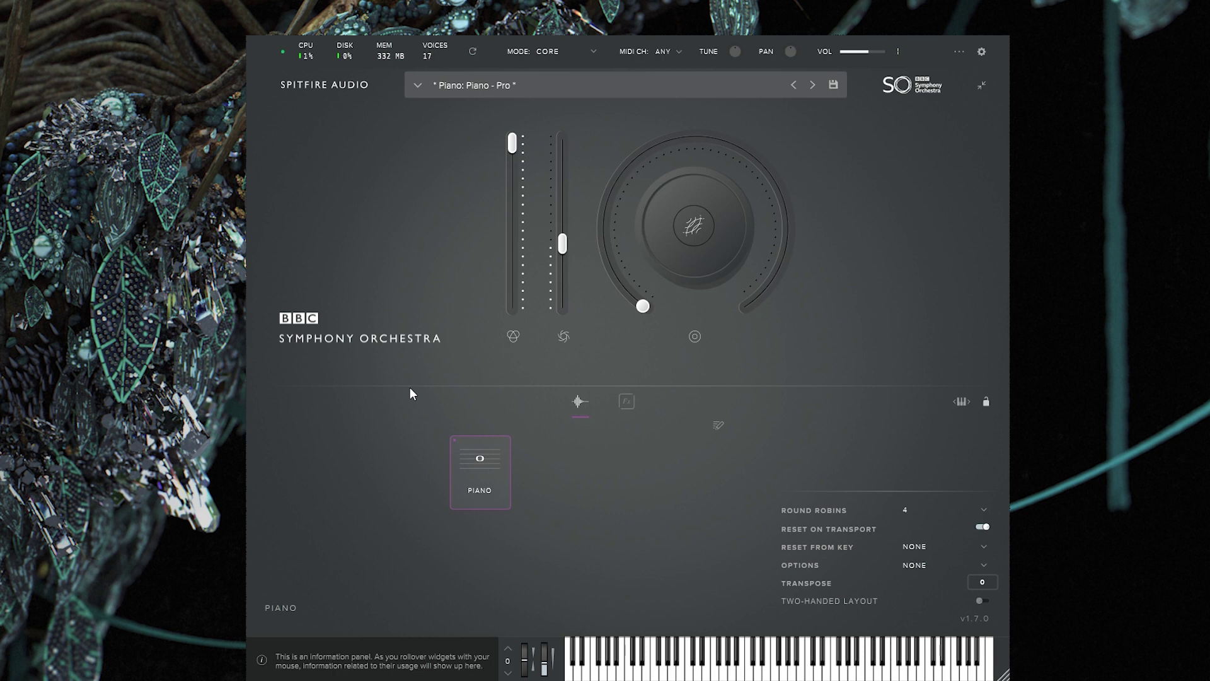
left_click(624, 403)
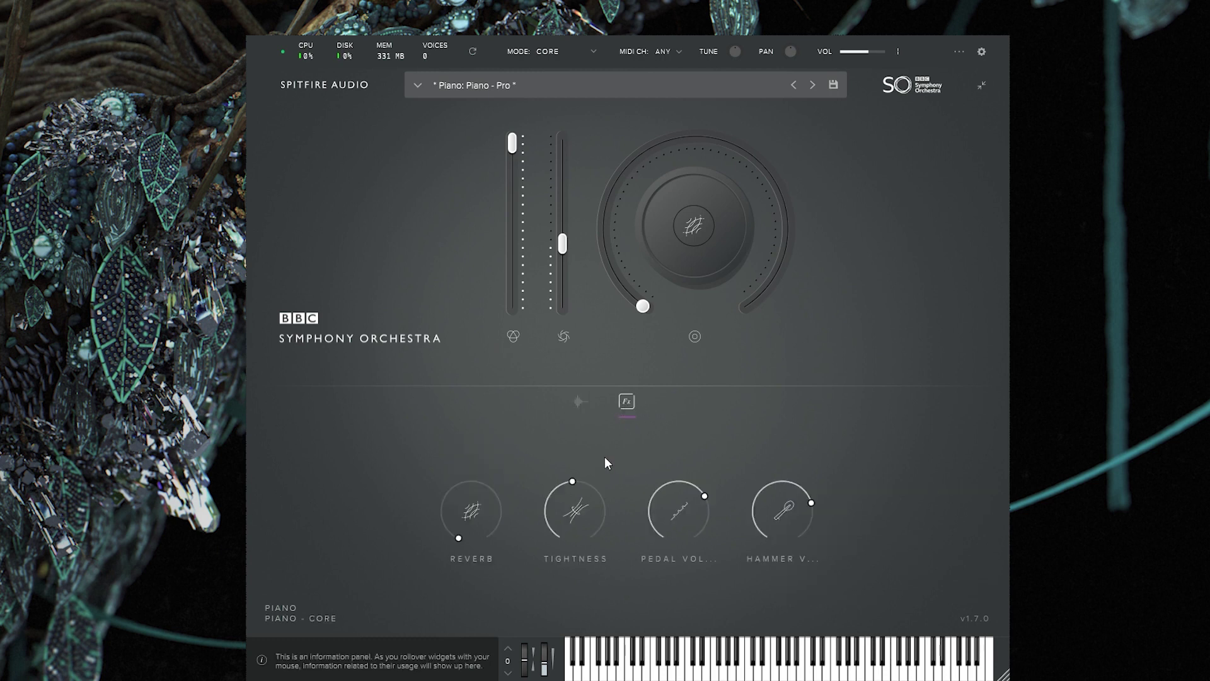
left_click(584, 406)
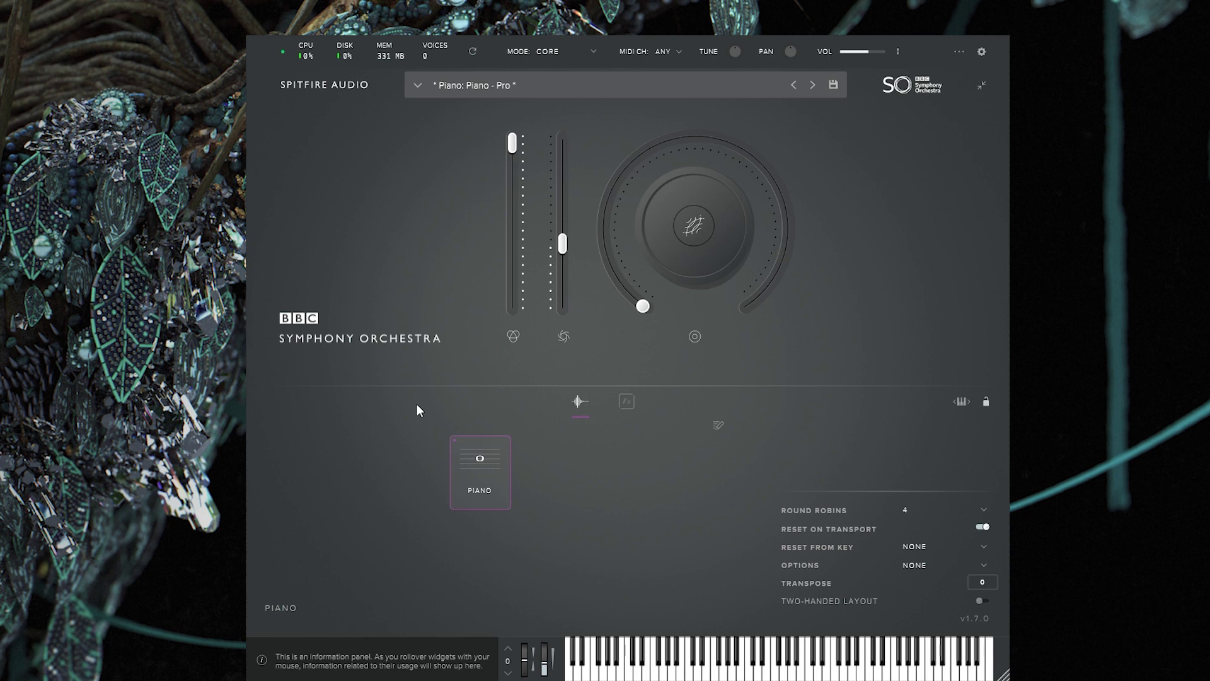
Step: Try the parameters available for the large knob and assign it to pedal volume
left_click(680, 228)
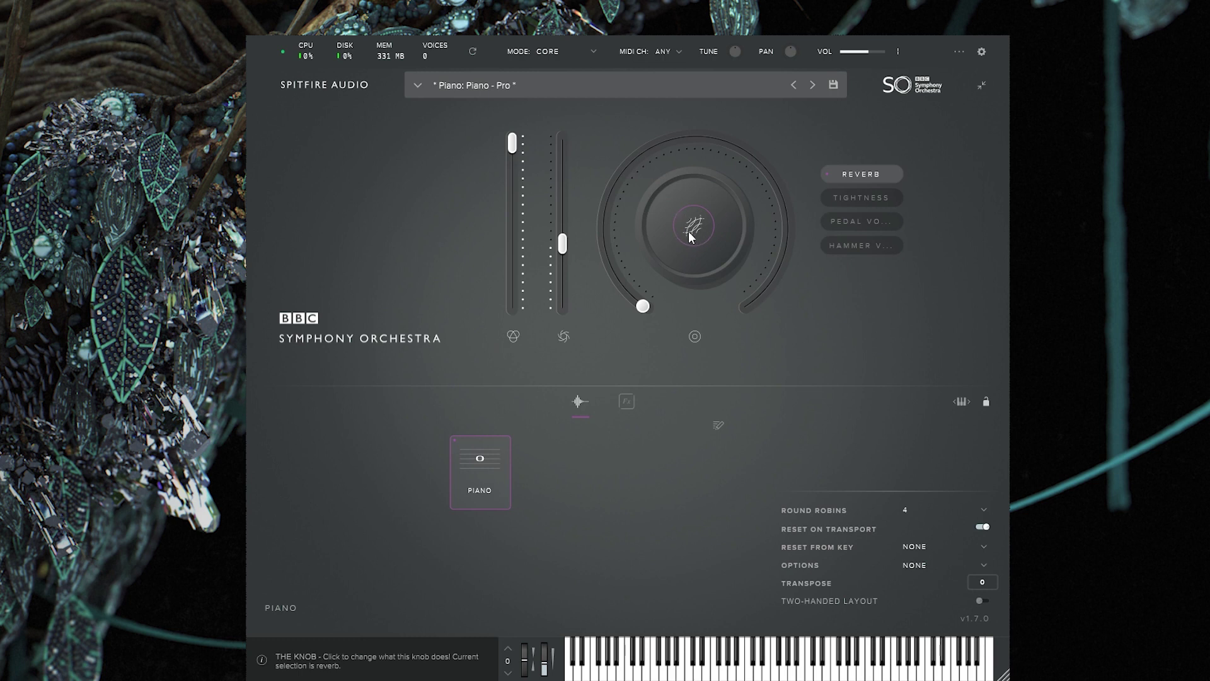
left_click(889, 200)
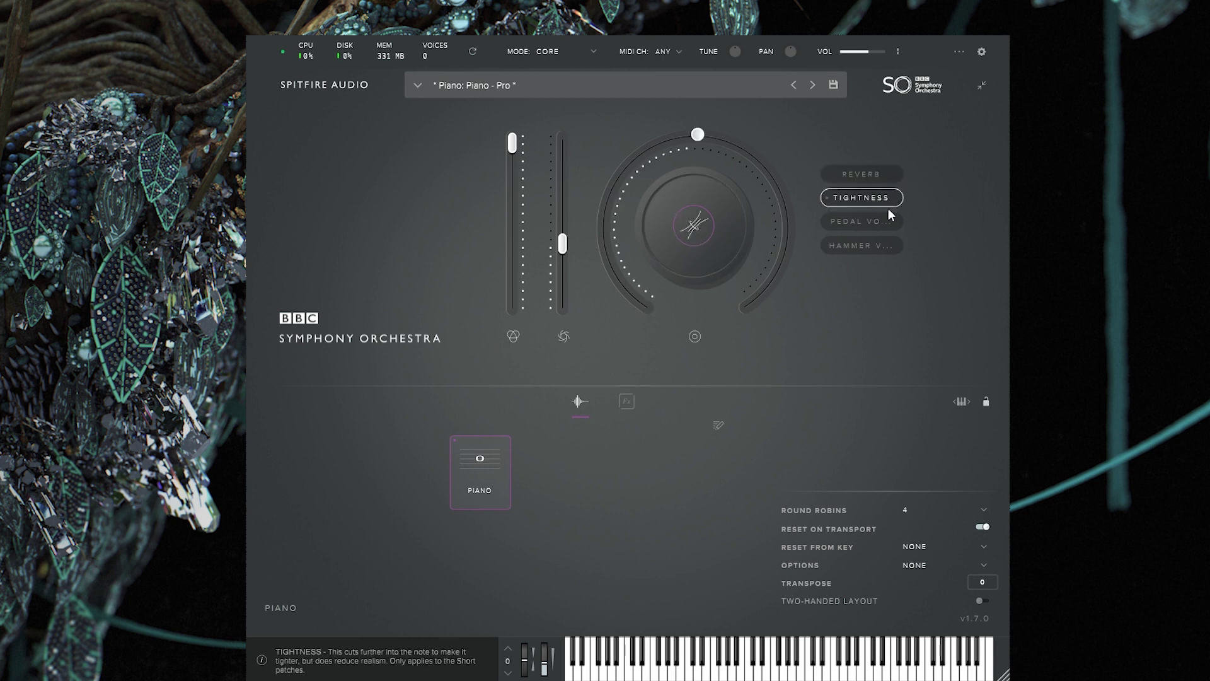
left_click(888, 250)
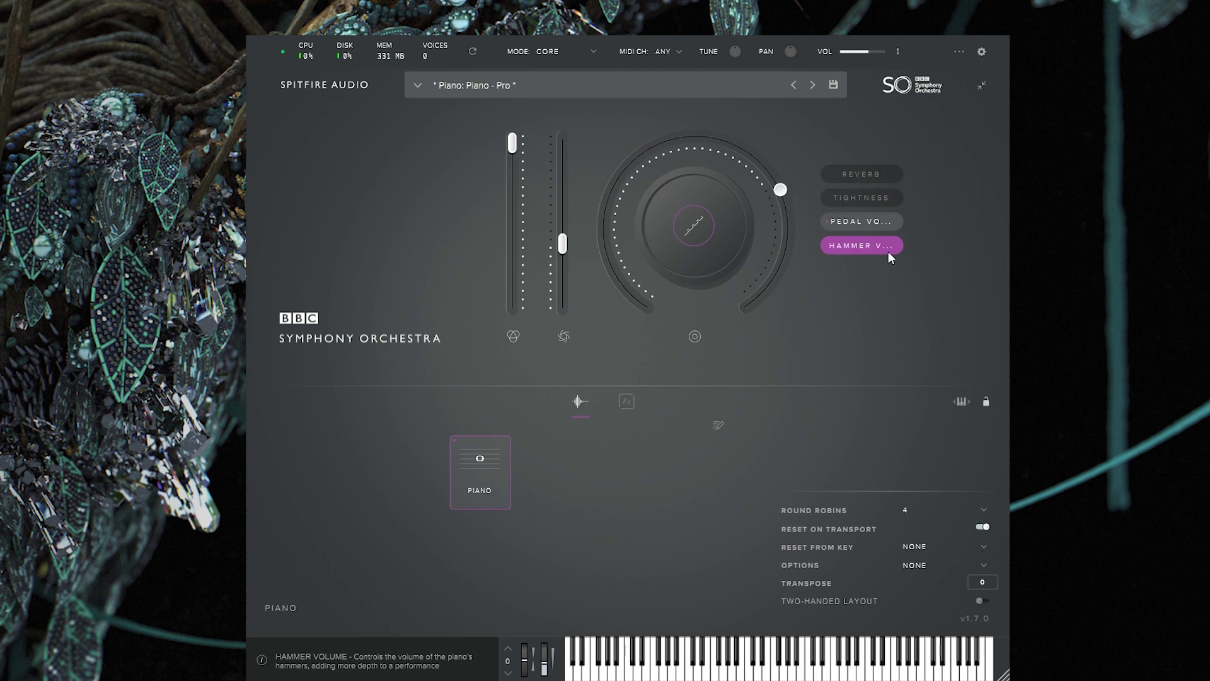
left_click(888, 222)
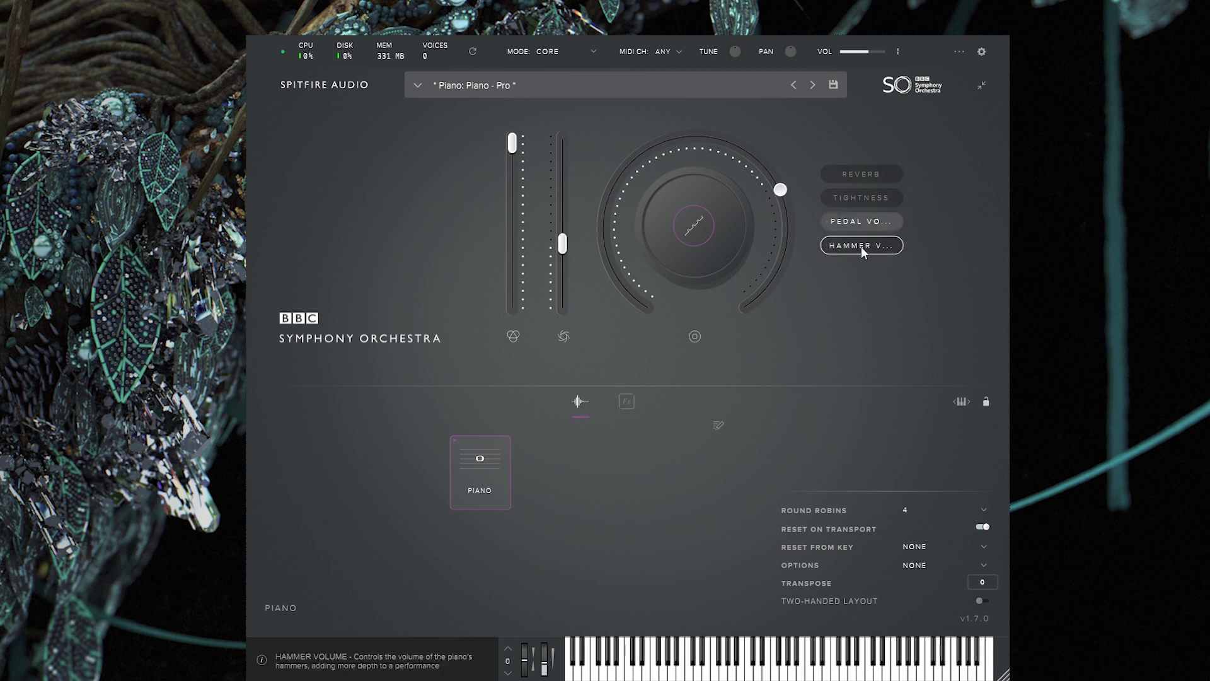
left_click(854, 226)
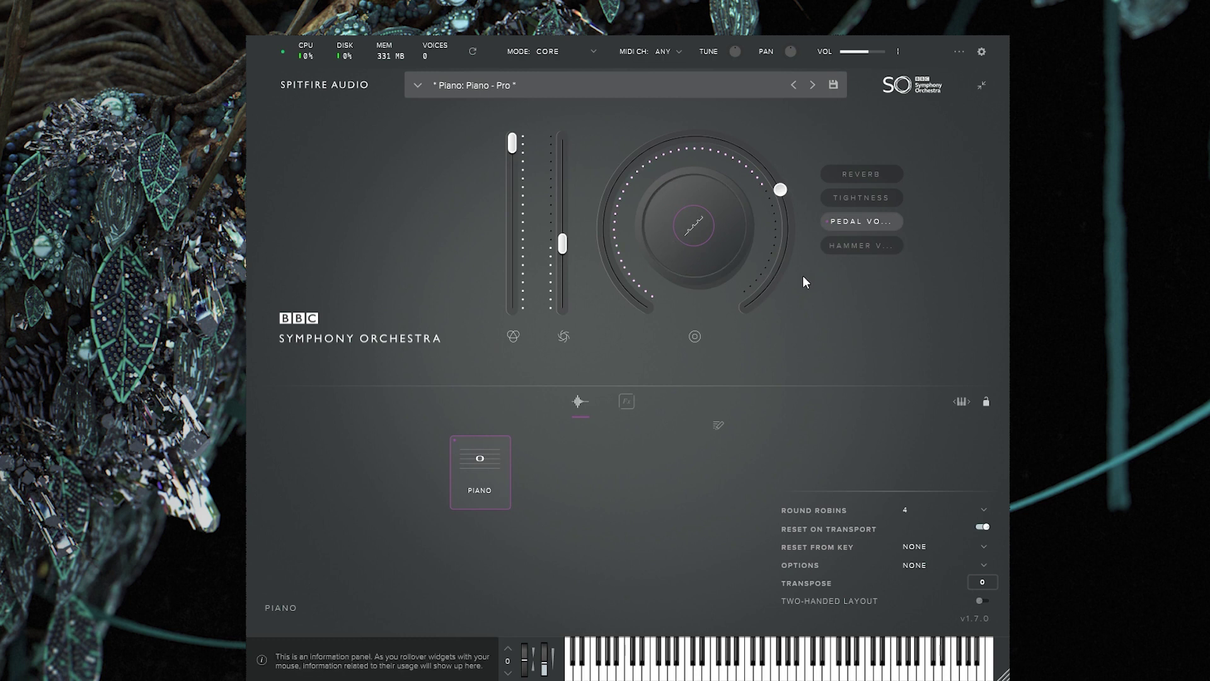
Step: Lower the pedal volume to 0% and raise it back to about three quarters
left_click_drag(780, 190, 670, 512)
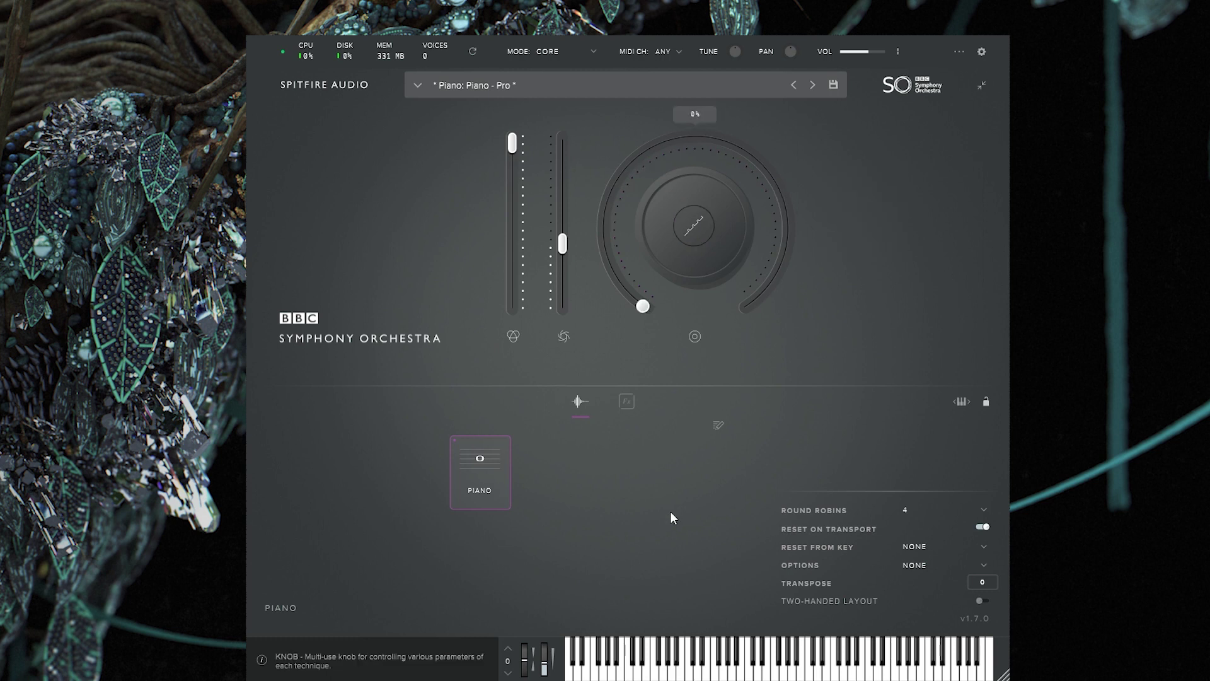
left_click_drag(642, 299, 741, 146)
left_click_drag(787, 191, 787, 191)
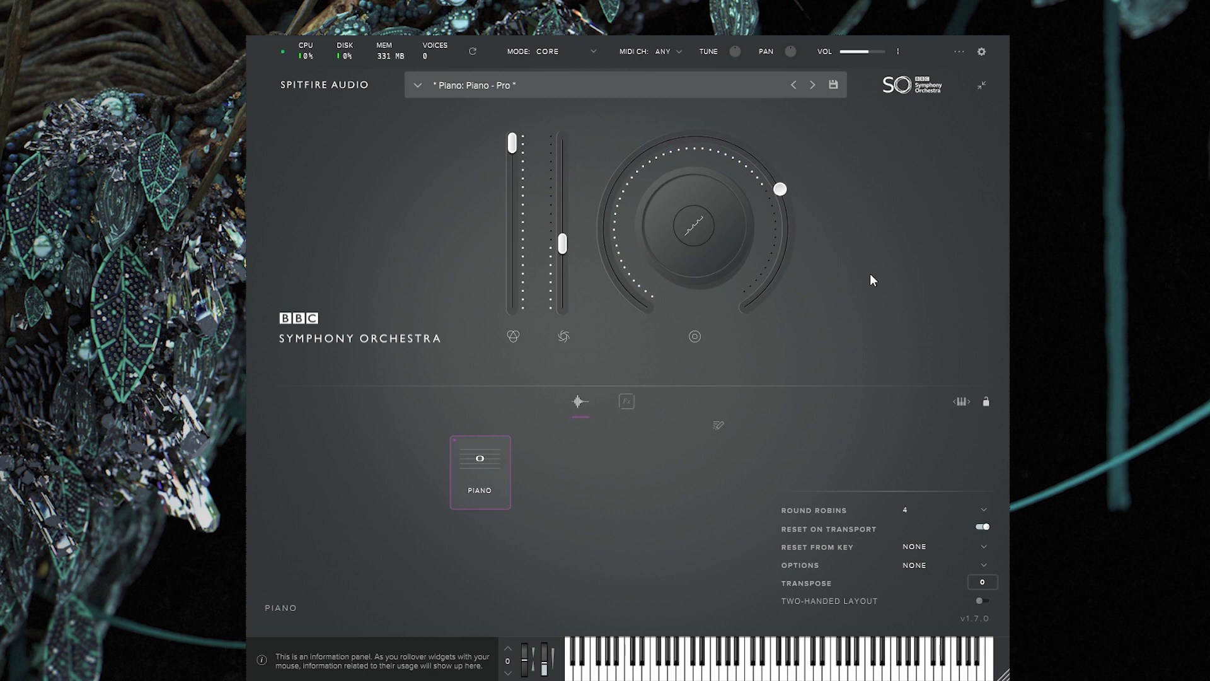
Step: Raise the vertical slider nearest the large knob to its maximum and switch the mode to Pro
left_click_drag(568, 251, 512, 33)
left_click(574, 56)
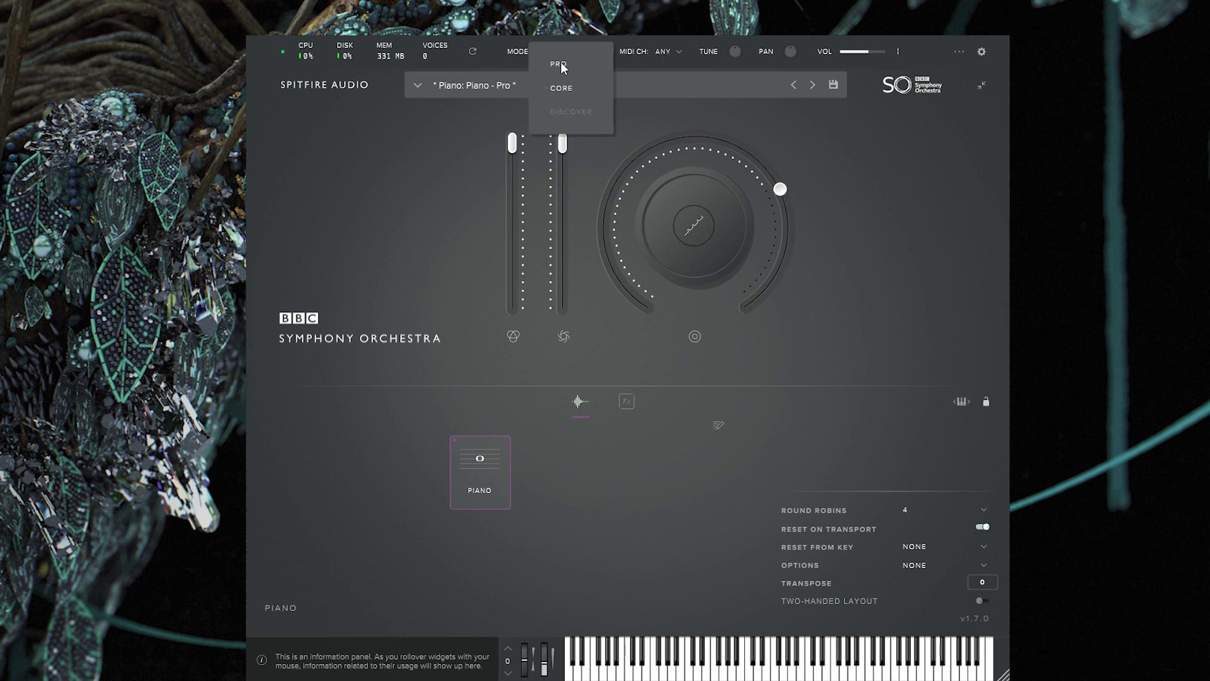
left_click(561, 66)
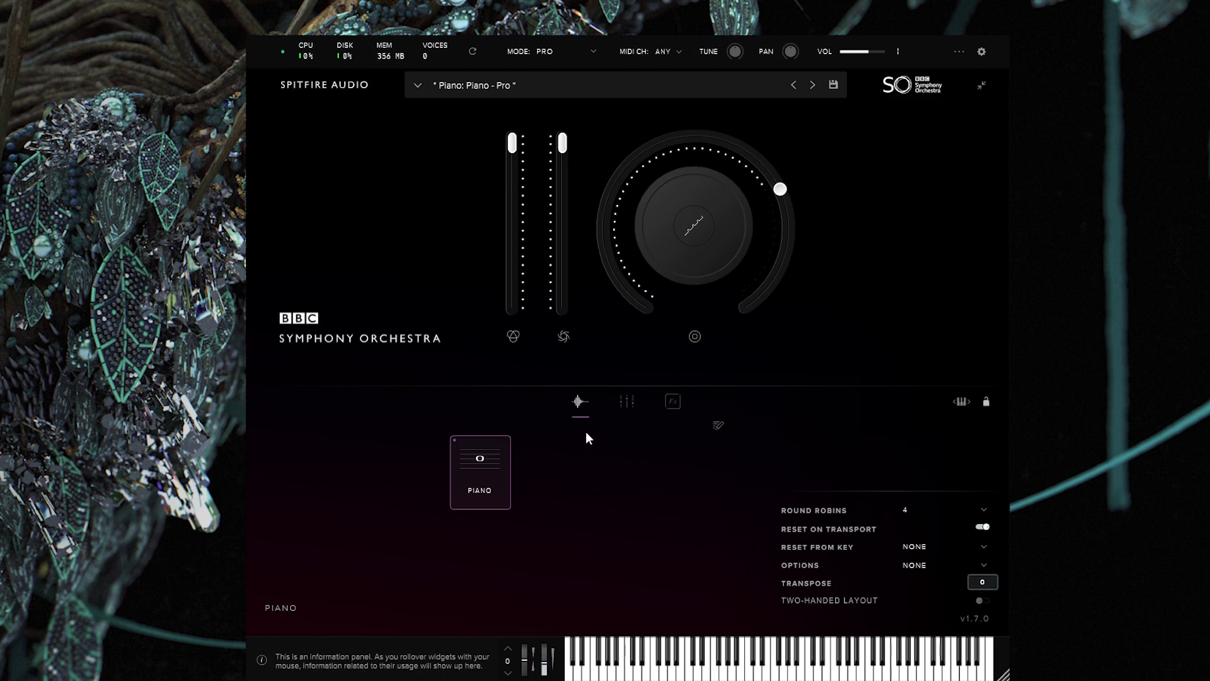
Step: Look through the microphone signals in the mixer, and replace P Mix 1 with P Mix 2 at full level
left_click(626, 407)
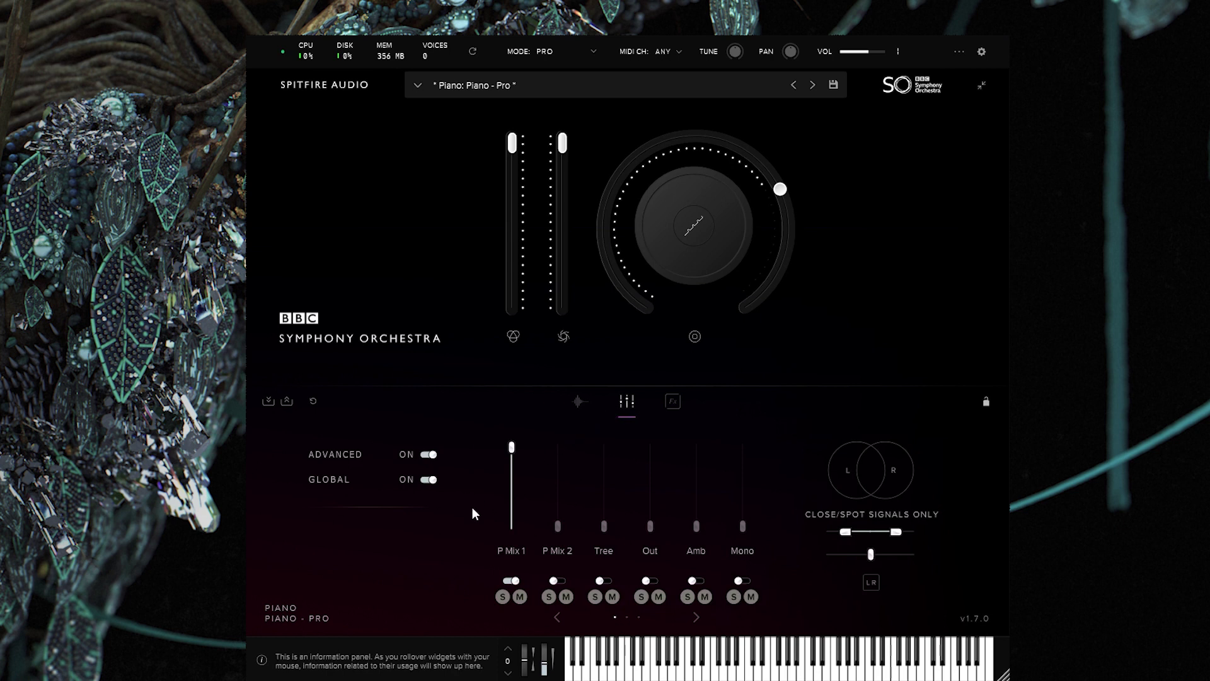
left_click(701, 620)
left_click(699, 619)
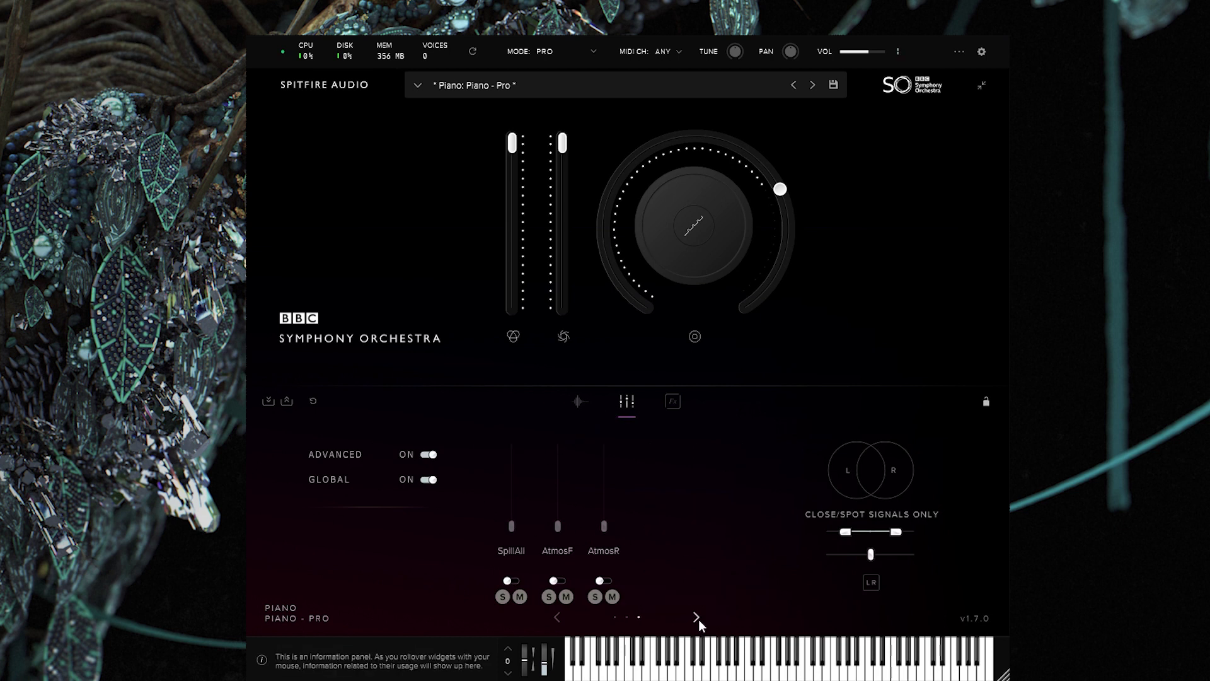
left_click(556, 618)
left_click(556, 618)
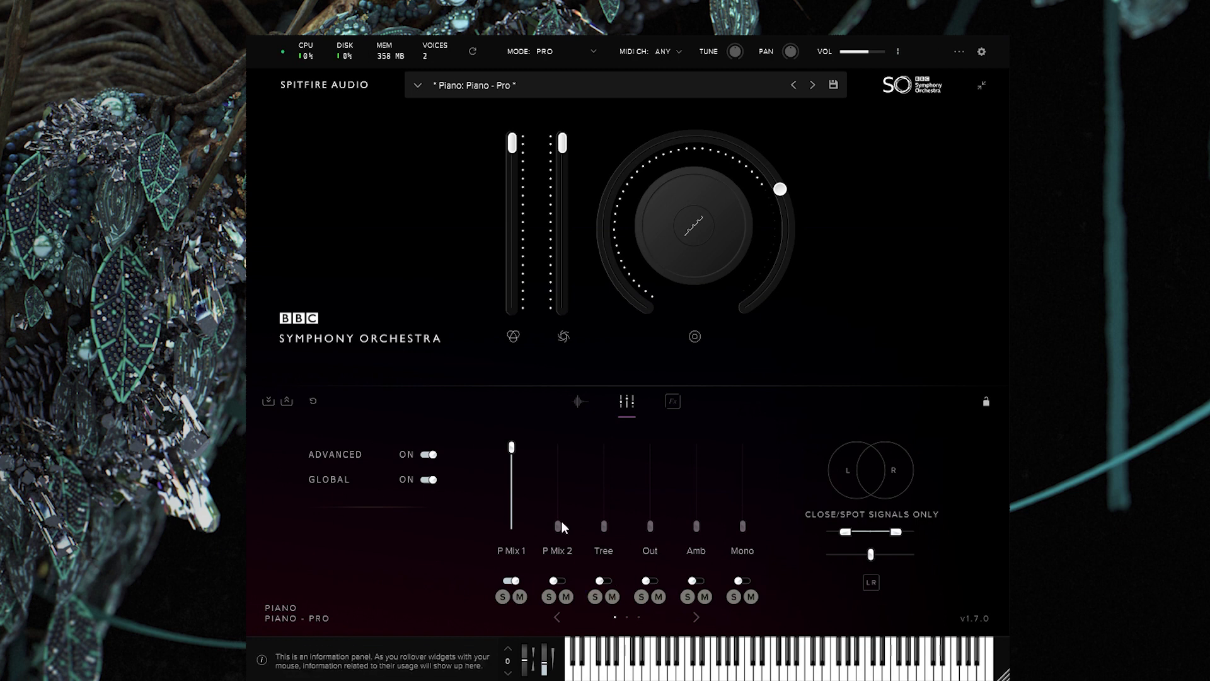
left_click_drag(511, 447, 558, 447)
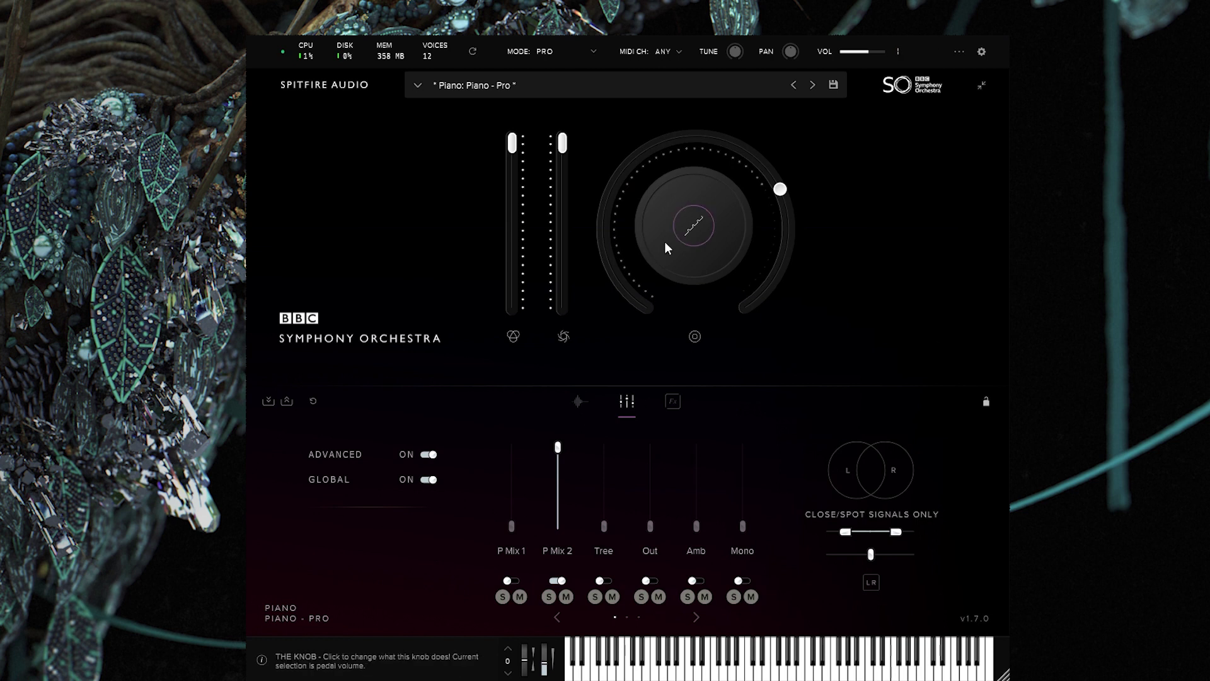
Step: Assign the large knob to tightness and set it to its maximum
mouse_move(697, 220)
left_click(859, 201)
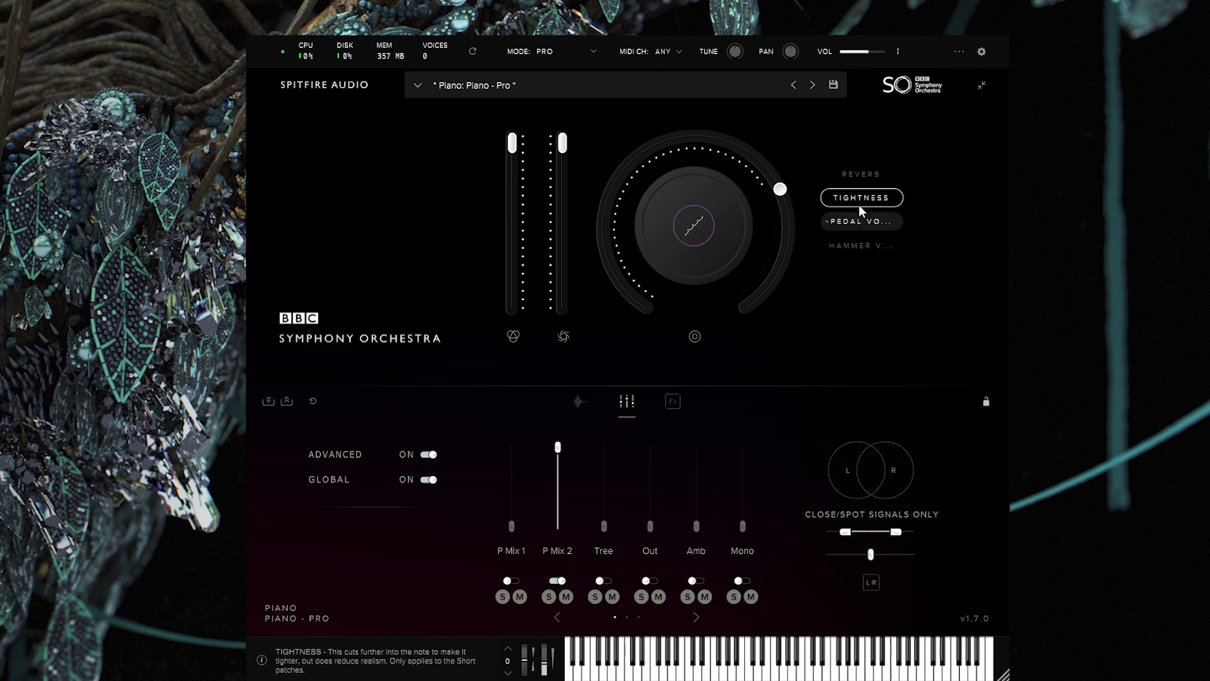
mouse_move(793, 212)
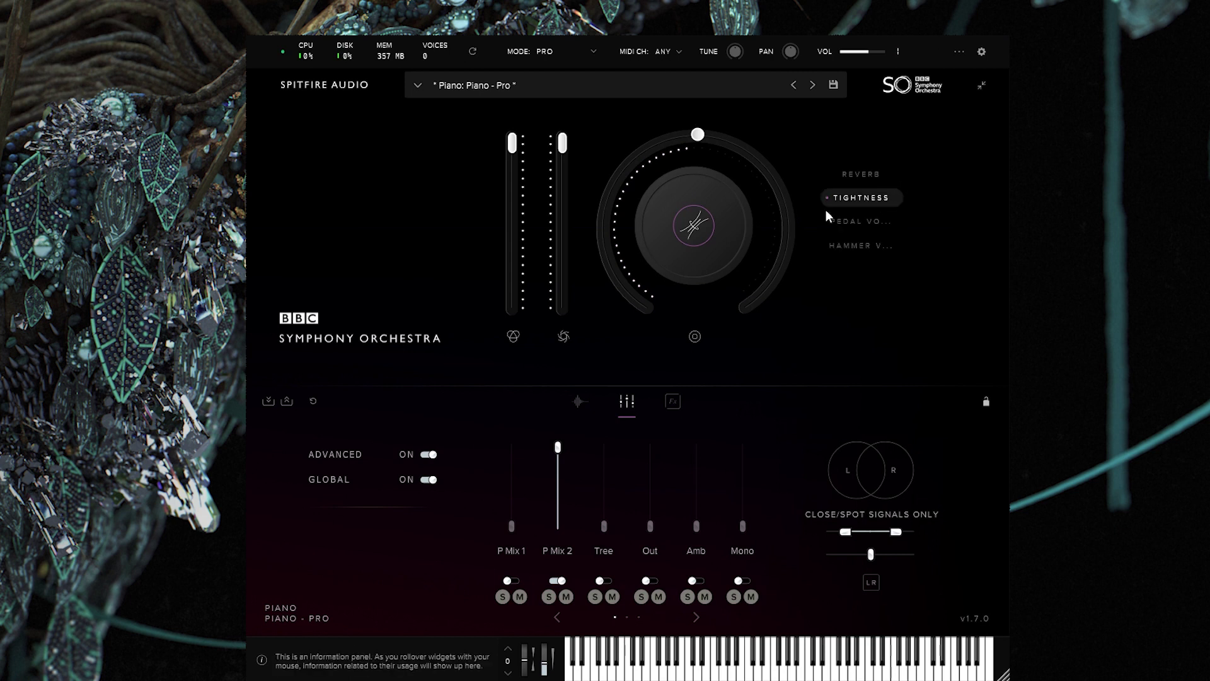
left_click(773, 304)
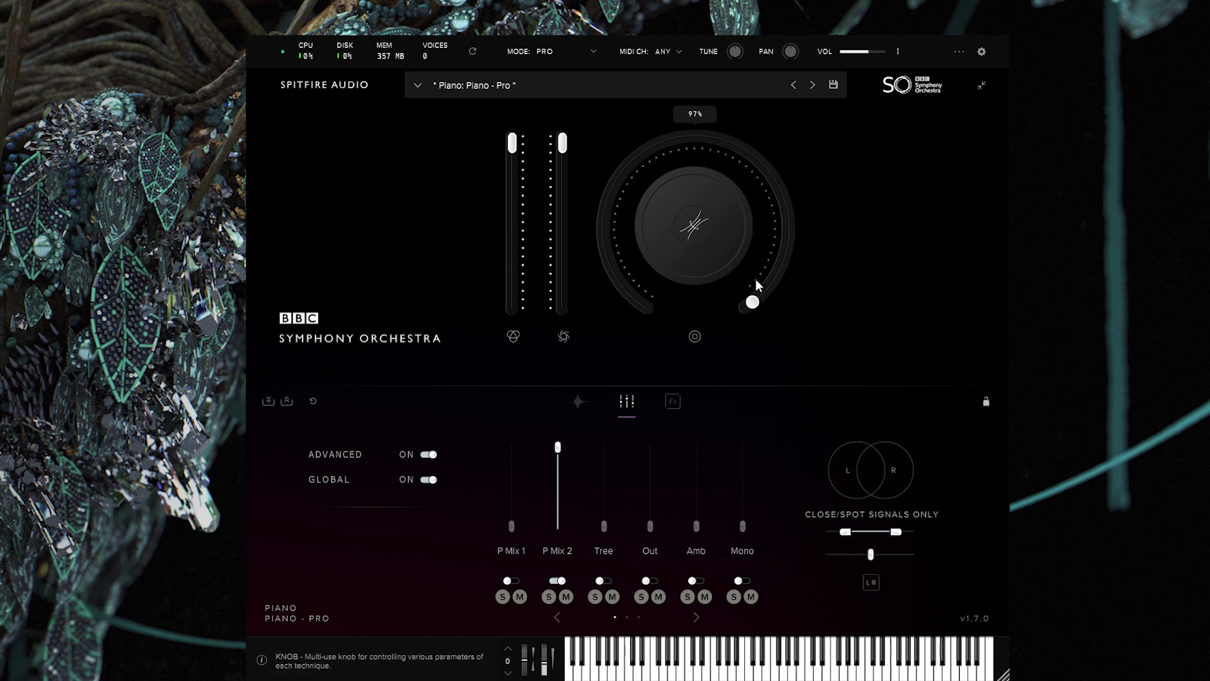
mouse_move(729, 245)
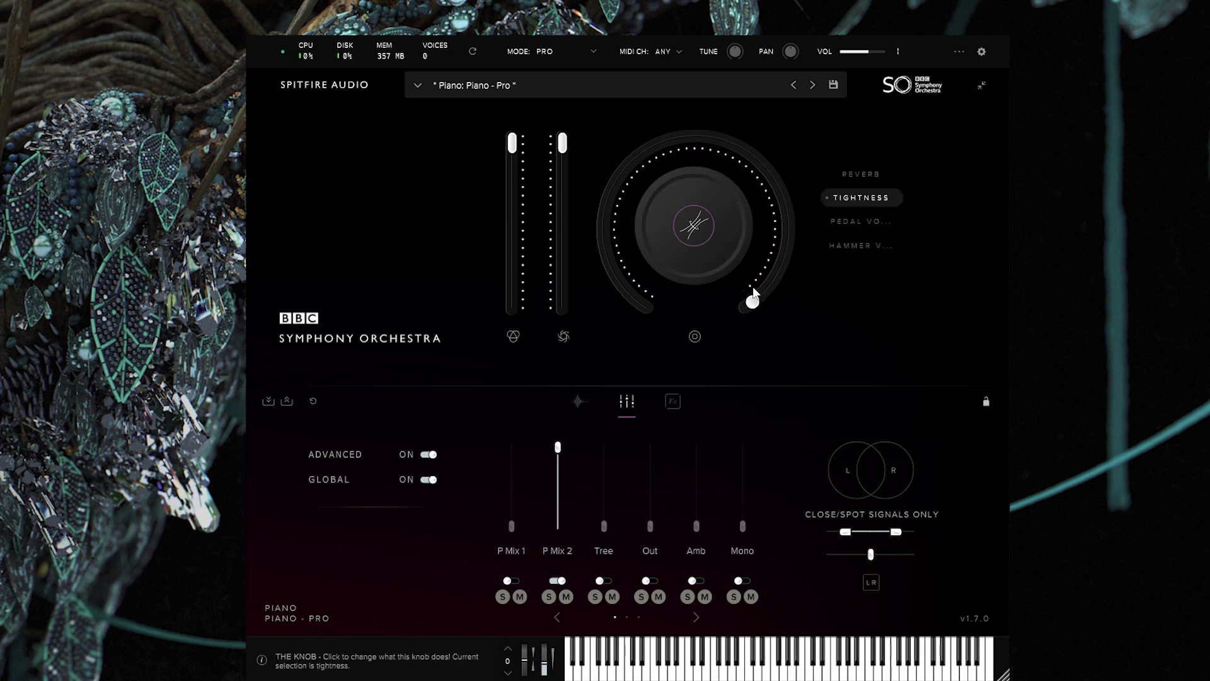
left_click_drag(754, 293, 736, 180)
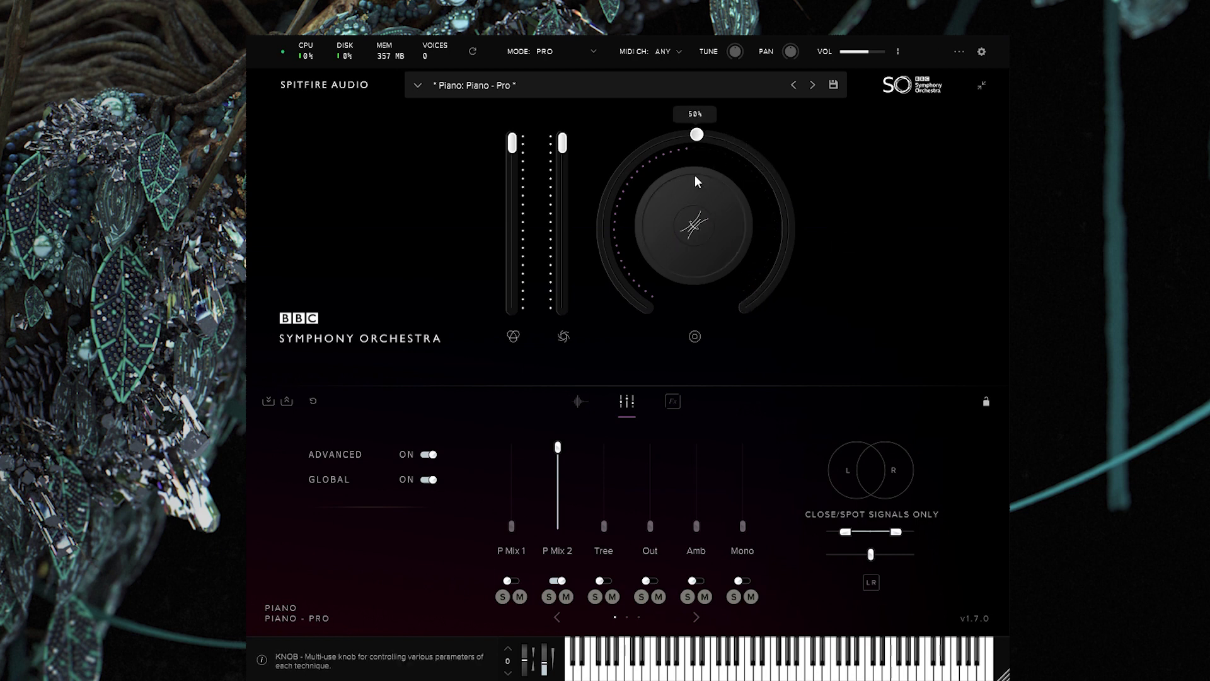
left_click(747, 306)
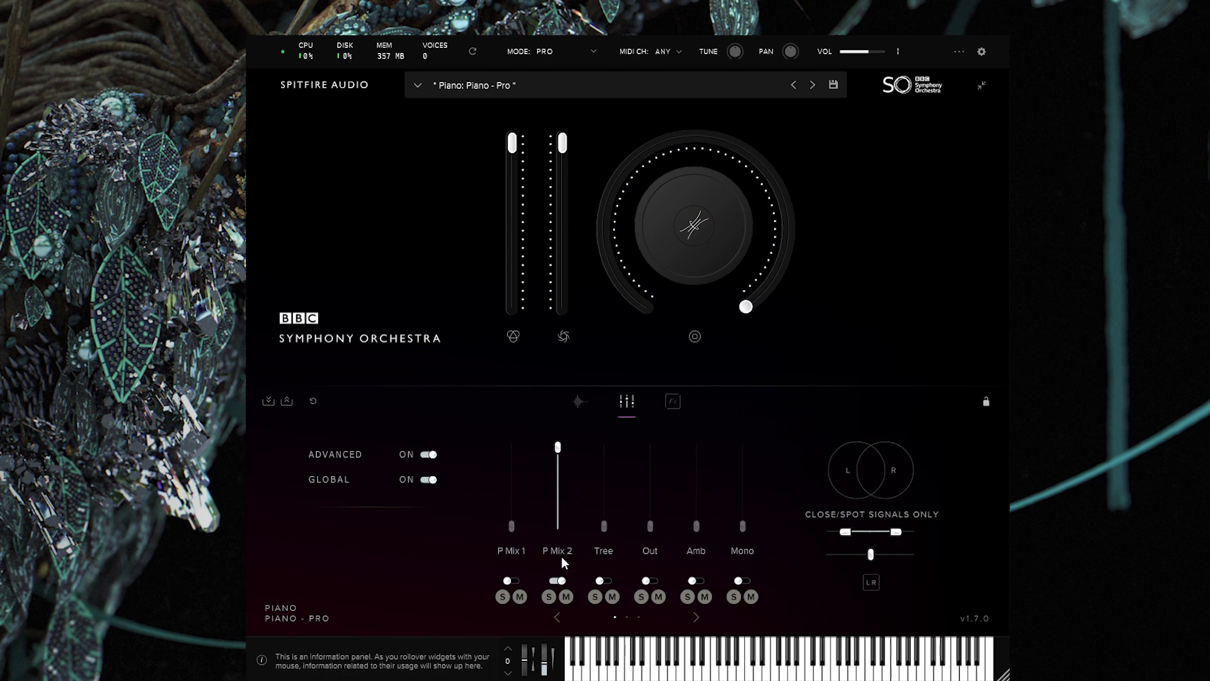
Step: Turn off P Mix 2 and blend in the Tree signal at about two thirds, with Out and Amb near full level
left_click(565, 579)
left_click(604, 580)
left_click_drag(607, 520, 606, 476)
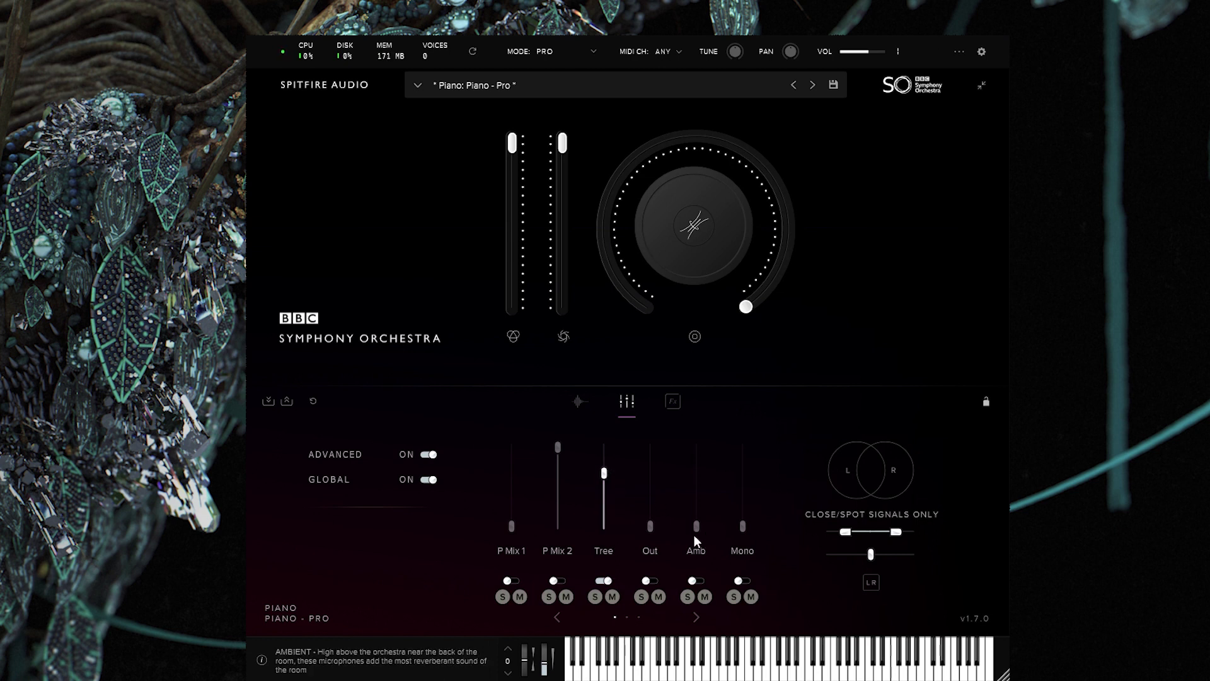
left_click_drag(699, 528, 701, 491)
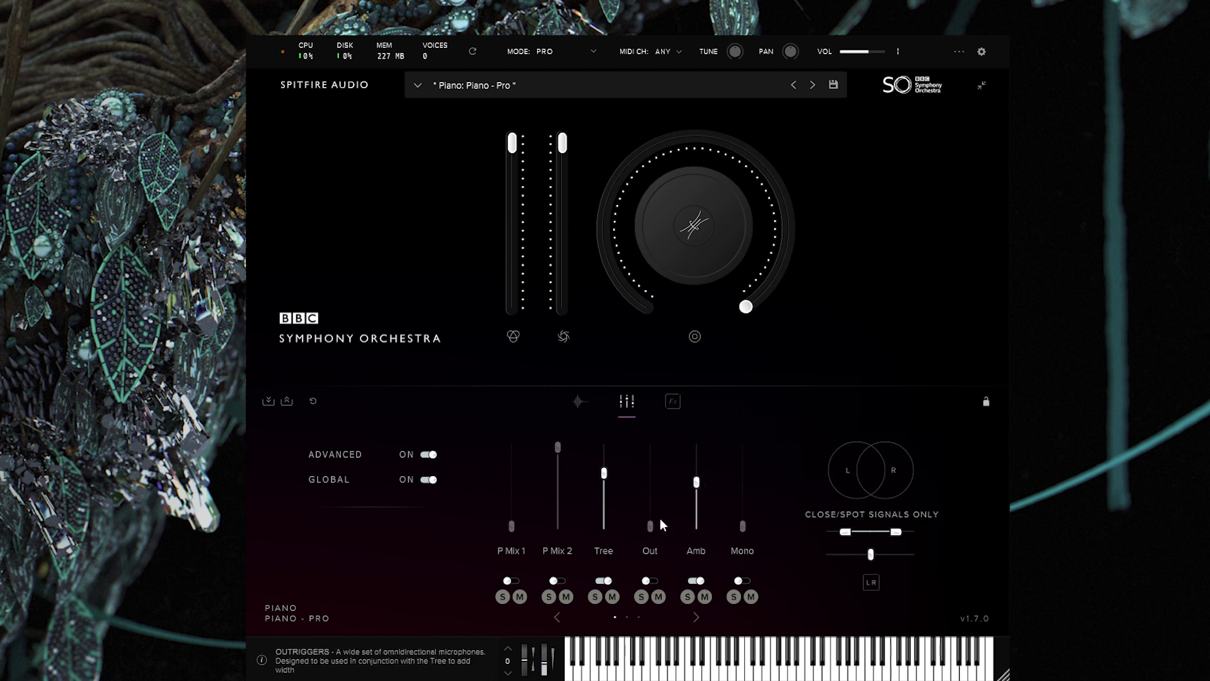
left_click_drag(656, 521, 653, 448)
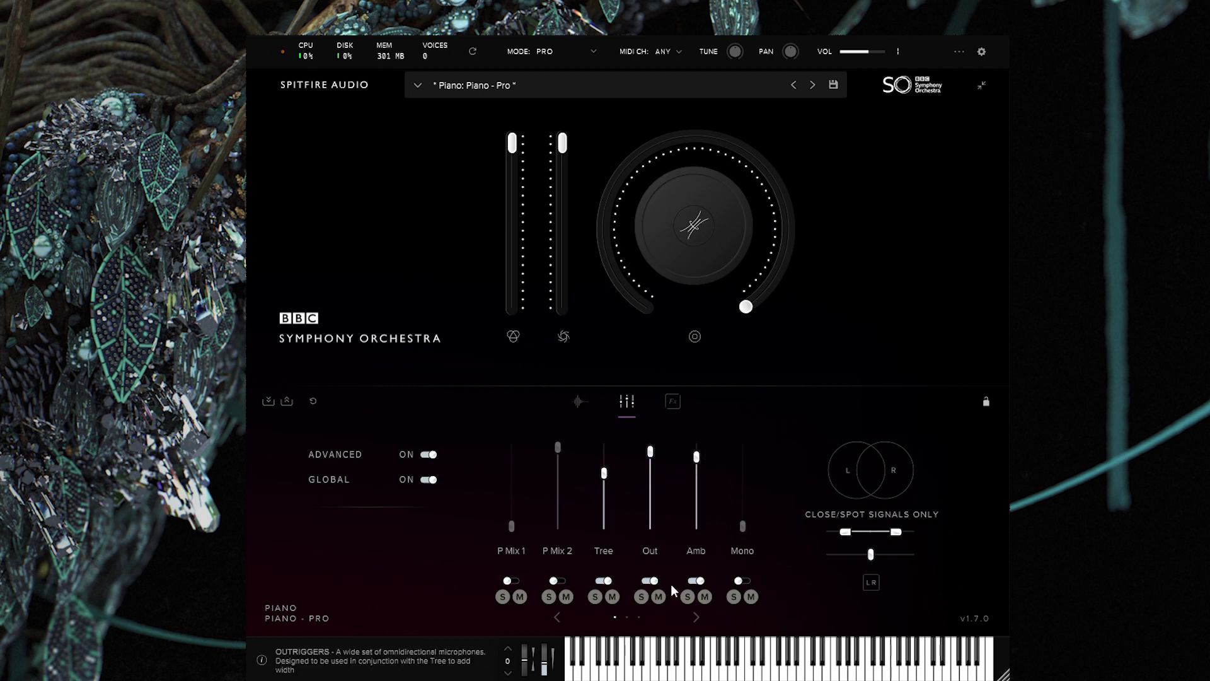
Step: Enable the P Ham signal and raise its level to about three quarters
left_click(696, 620)
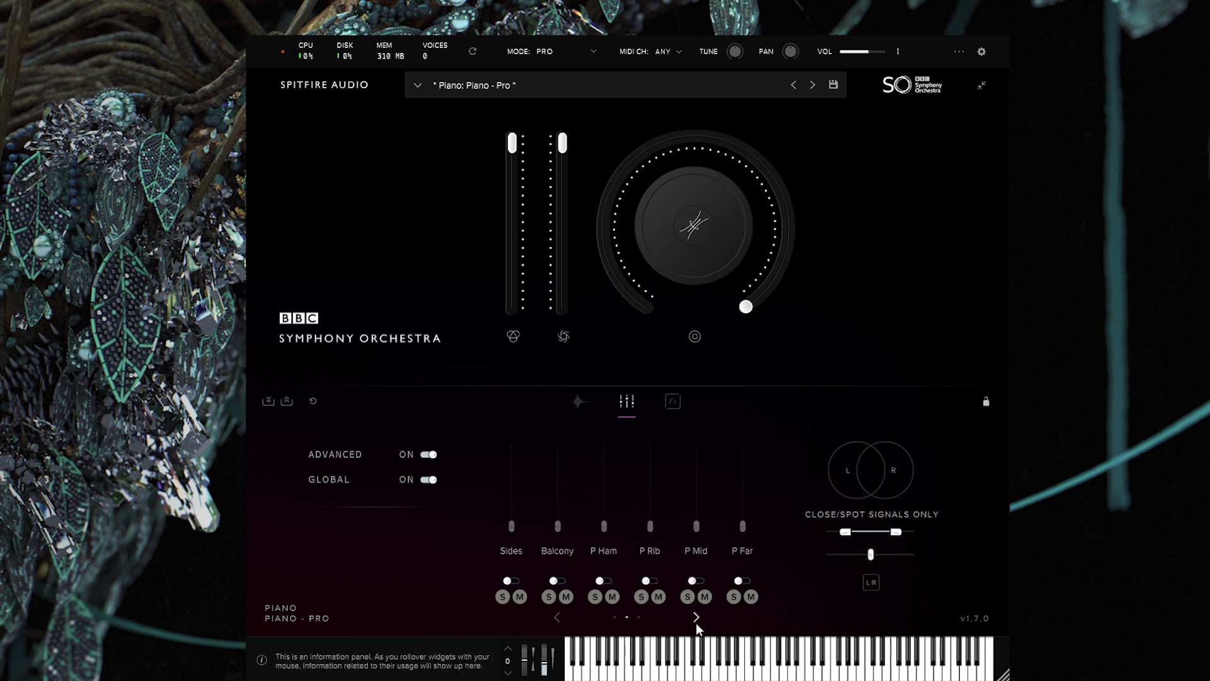
left_click(605, 577)
left_click_drag(604, 526, 617, 465)
left_click(558, 617)
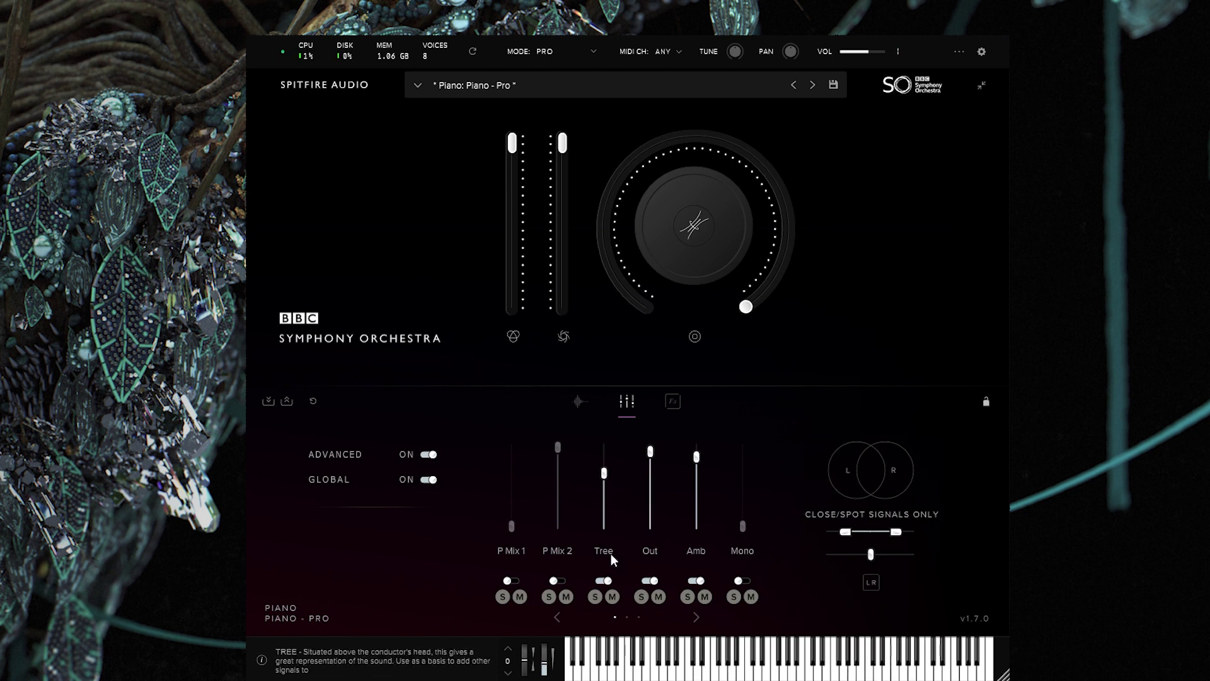
Step: Turn off the Tree, Out and Amb signals
left_click(609, 582)
left_click(649, 580)
left_click(696, 580)
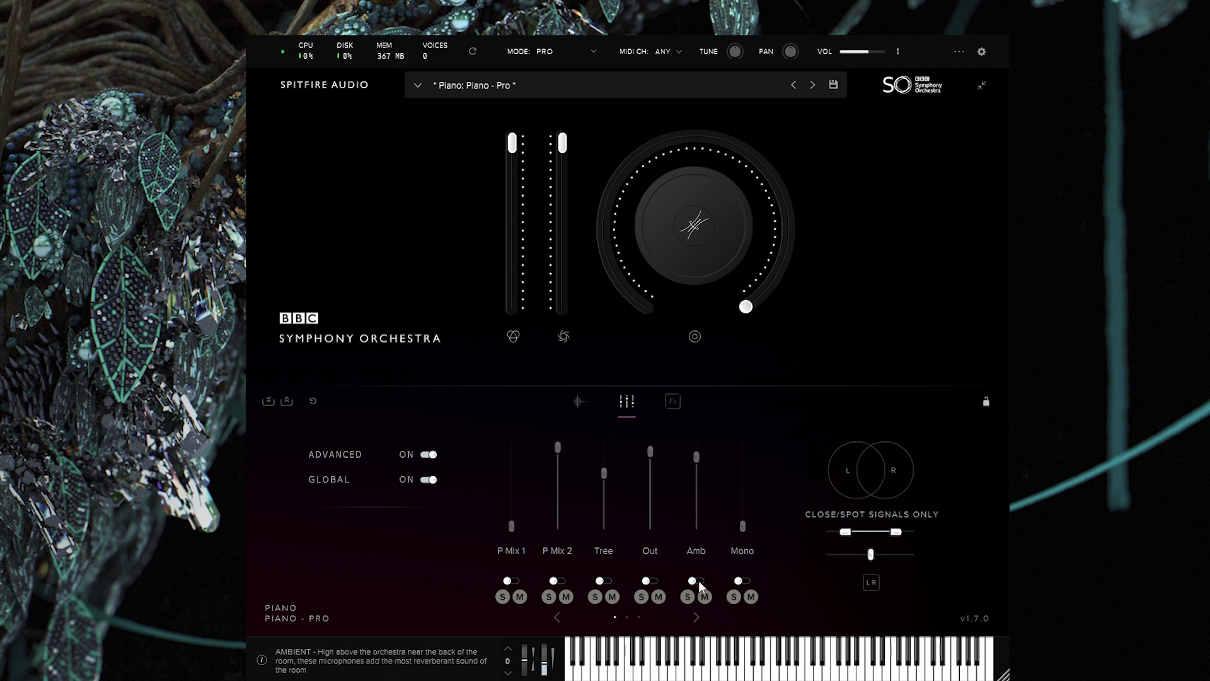
Step: Replace the P Ham signal with Balcony at just over half level, and enable Out and Amb with Tree lowered to zero
left_click(696, 617)
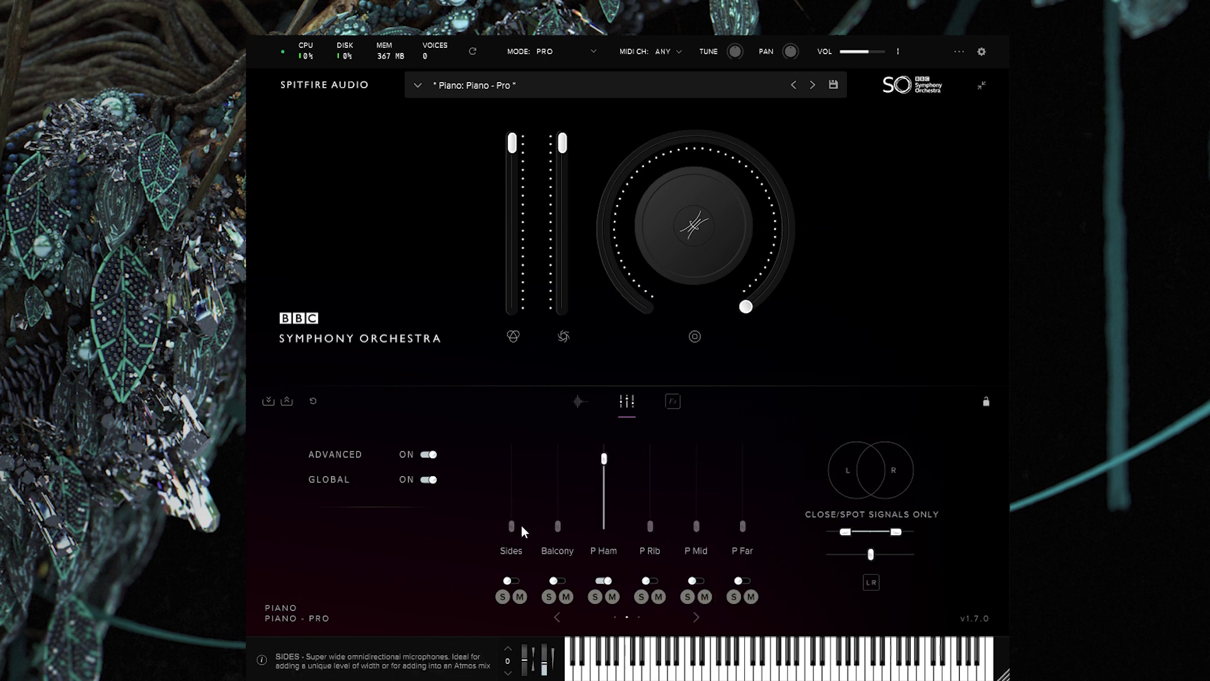
left_click_drag(557, 527, 609, 568)
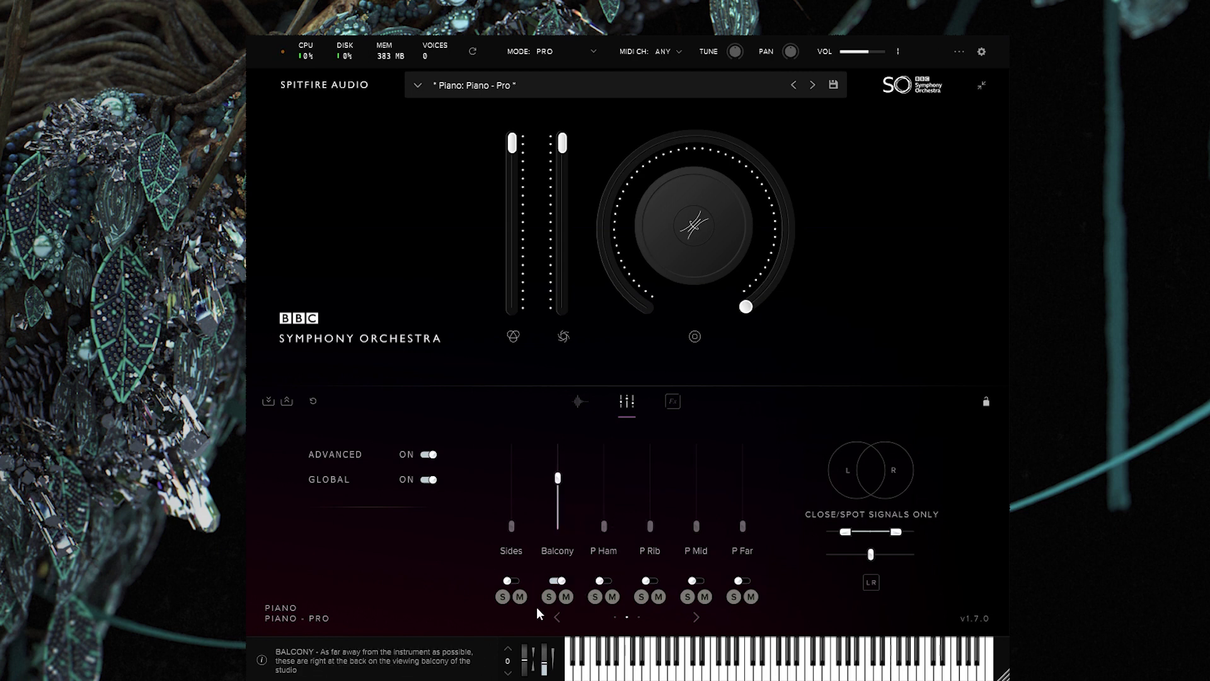
left_click(557, 617)
left_click(695, 581)
left_click(650, 580)
left_click_drag(604, 473, 599, 539)
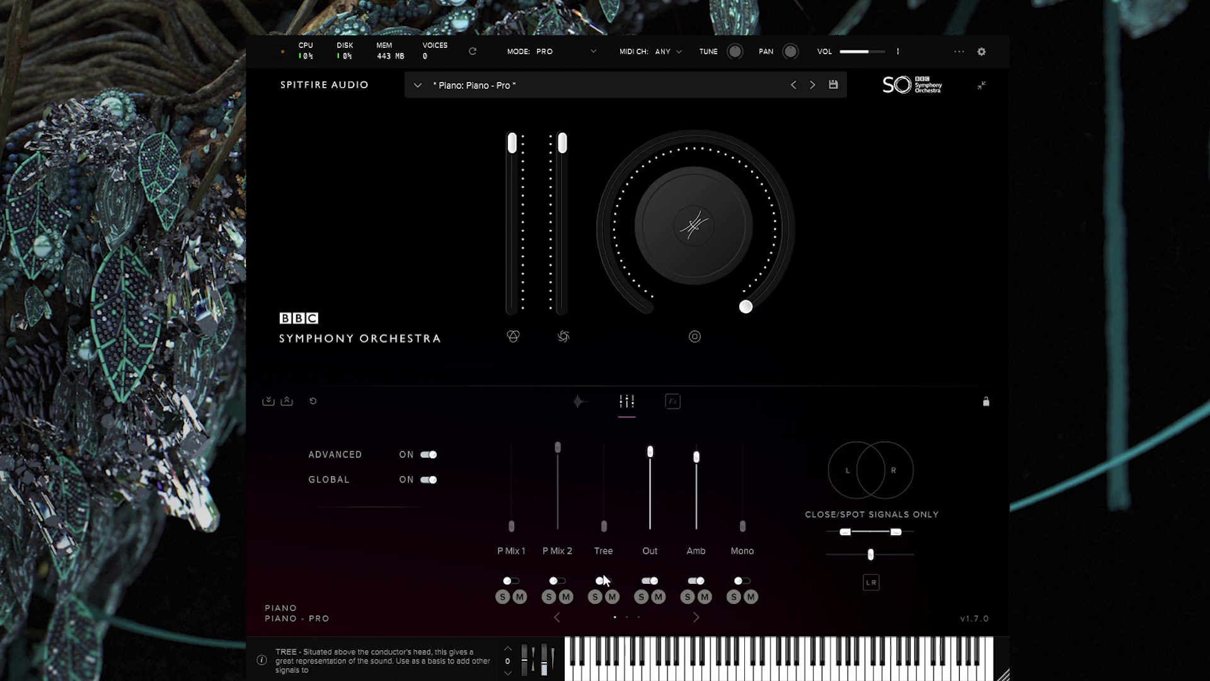
Step: Enable the AtmosF and AtmosR signals at about two thirds and three quarters level
left_click(696, 617)
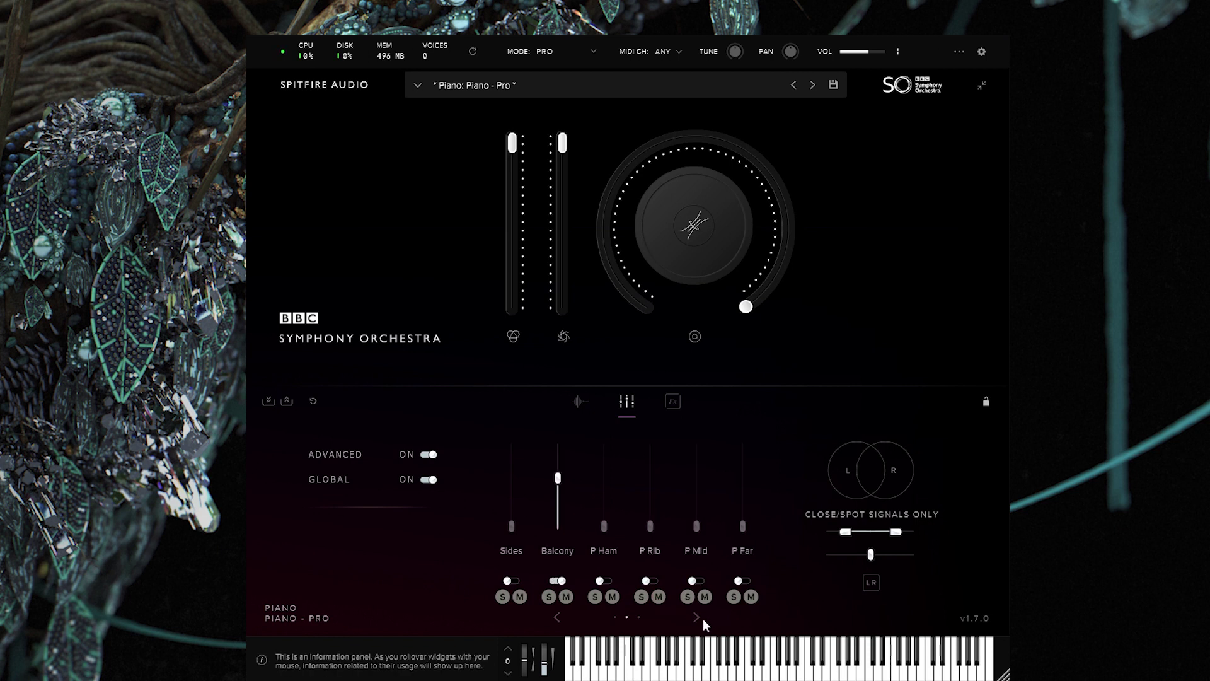
left_click(697, 619)
left_click_drag(565, 529, 598, 468)
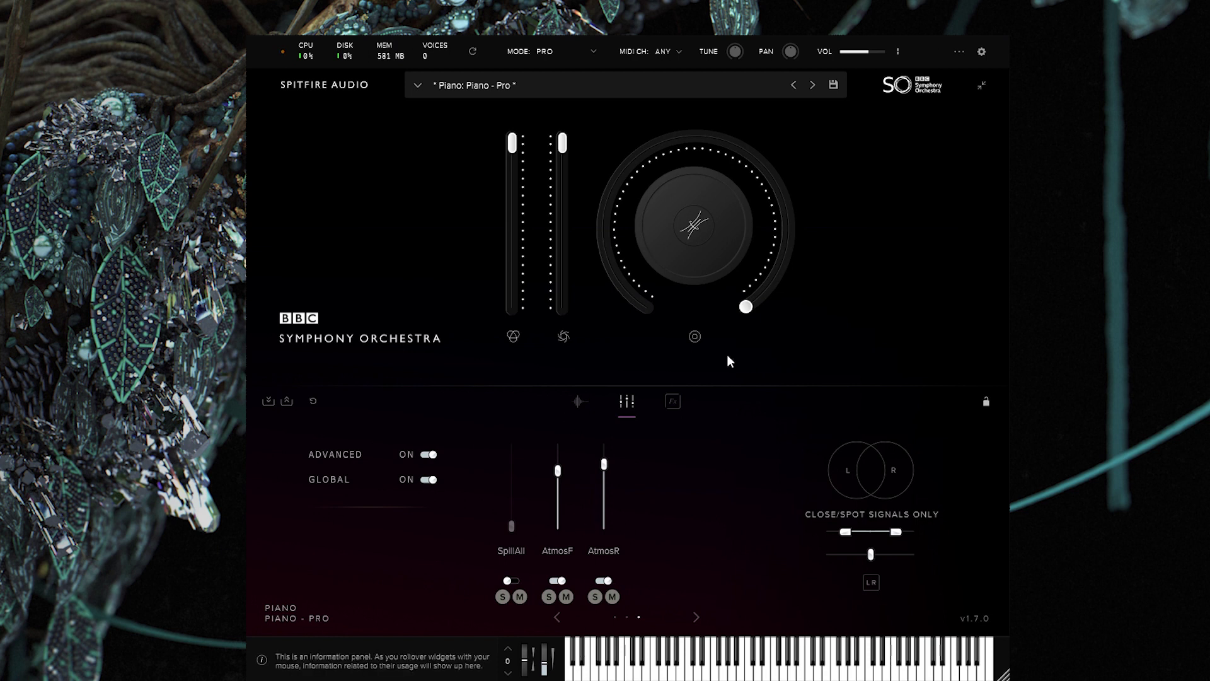
Step: Assign the large knob to reverb and adjust it to about half
mouse_move(702, 232)
left_click(862, 174)
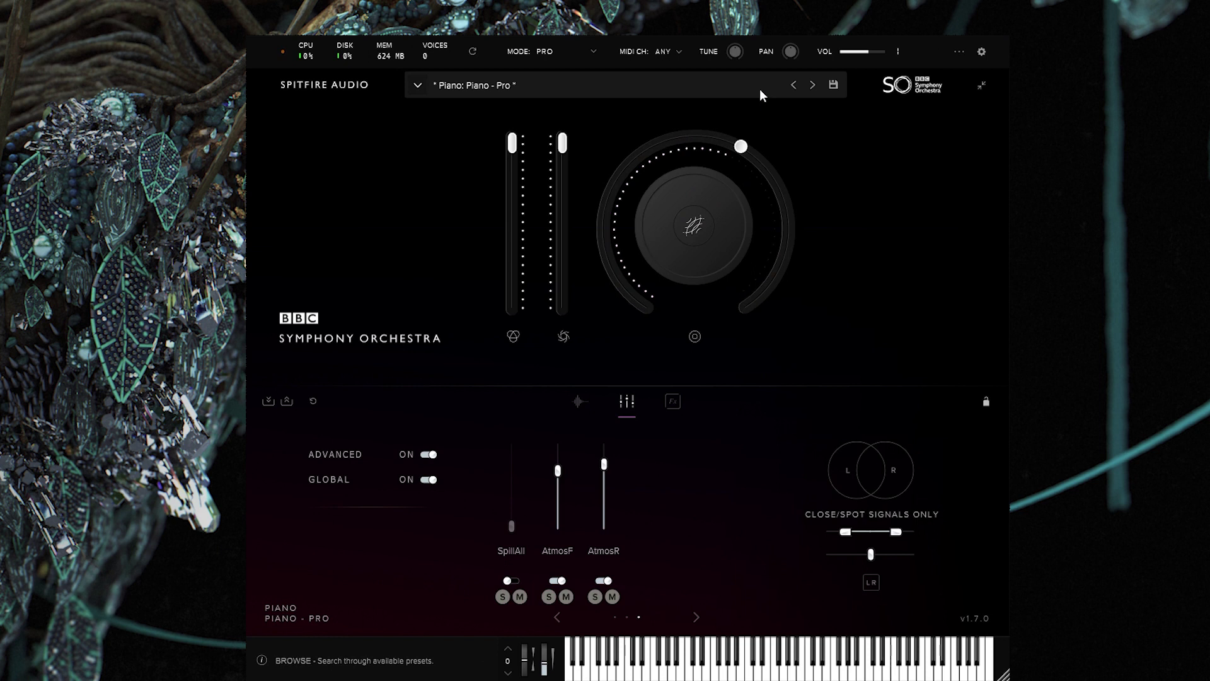
left_click_drag(735, 147, 785, 222)
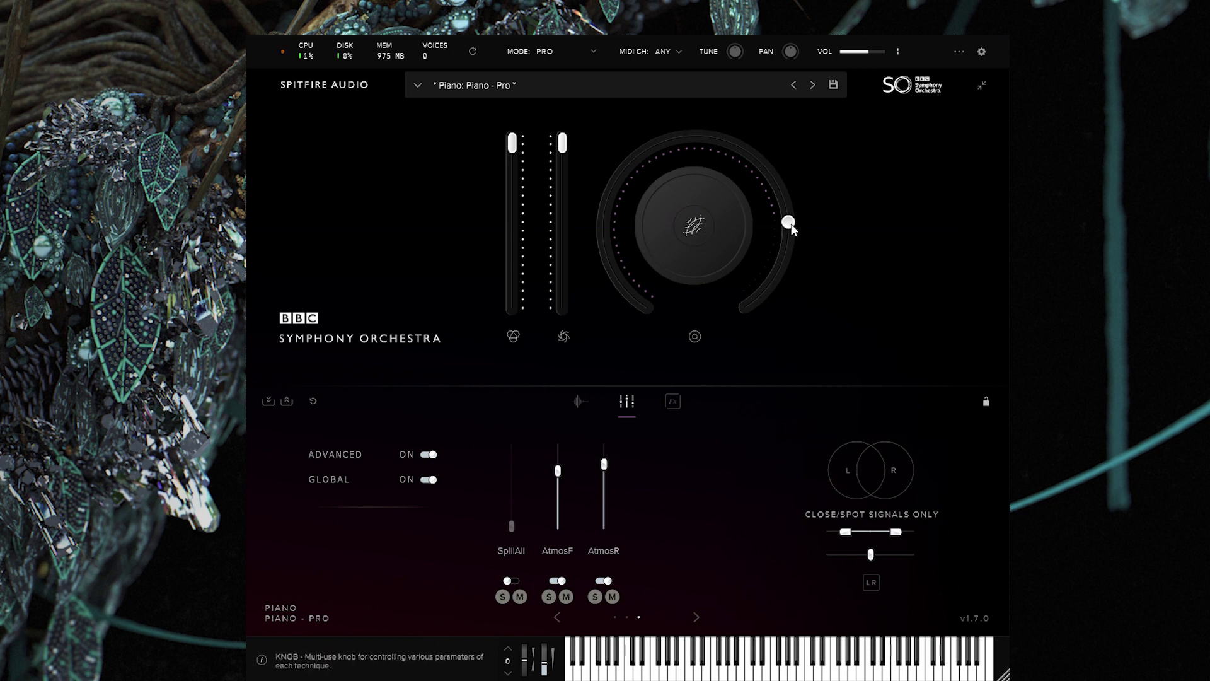
mouse_move(776, 218)
left_click_drag(750, 190, 711, 198)
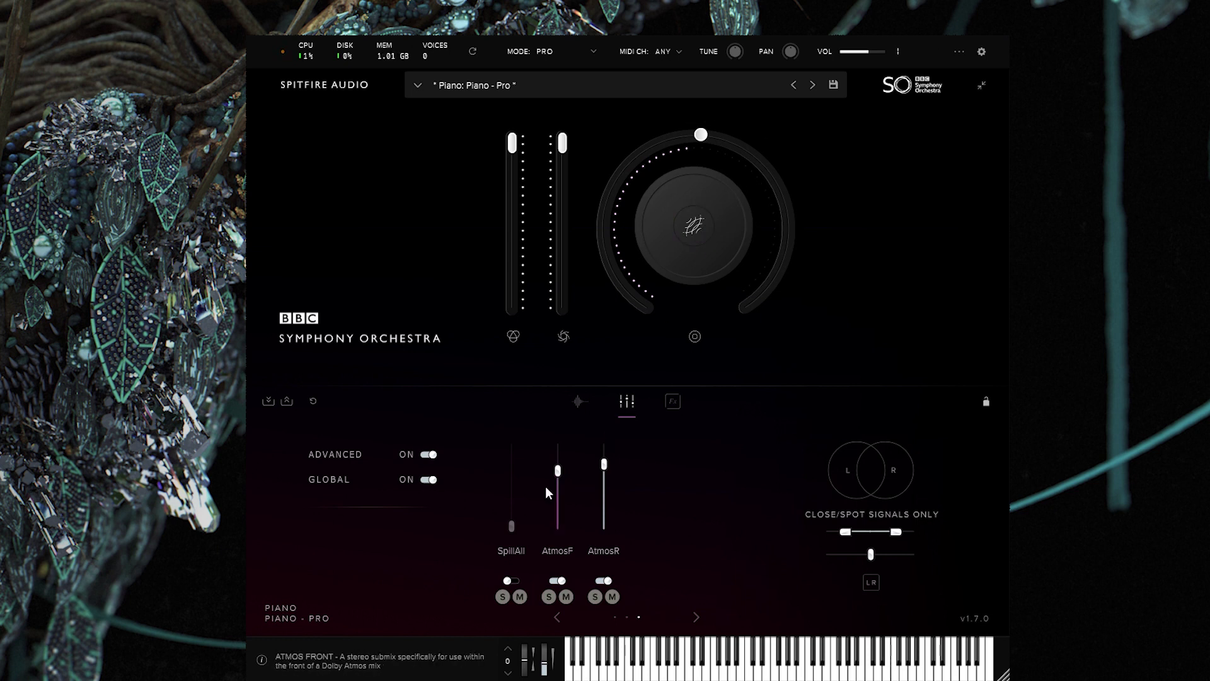
Step: Enable the P Mid signal at near full level and look through the other enabled microphone signals
left_click(557, 618)
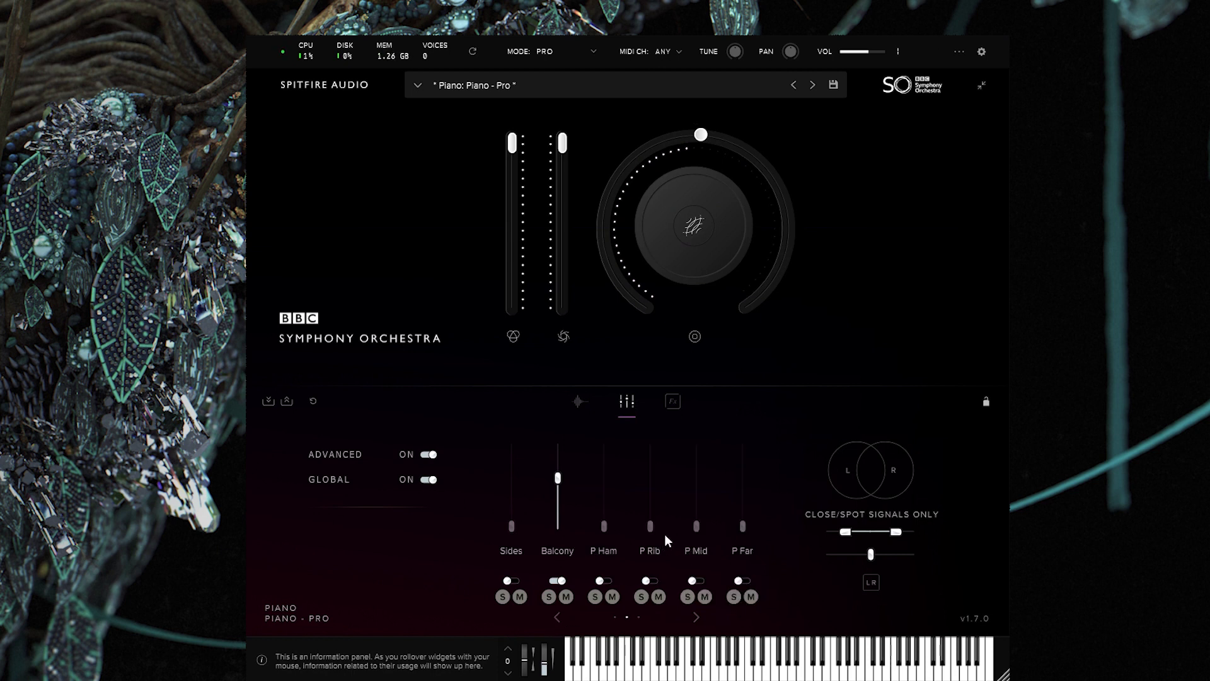
left_click_drag(696, 526, 708, 454)
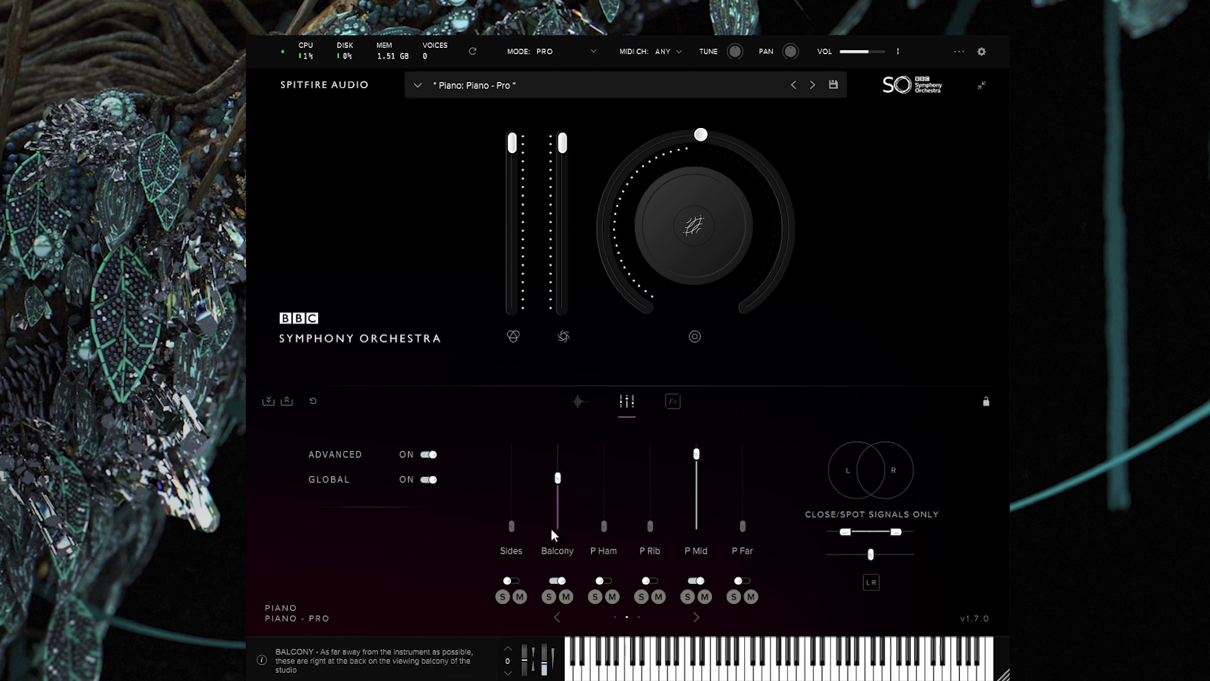
left_click(557, 617)
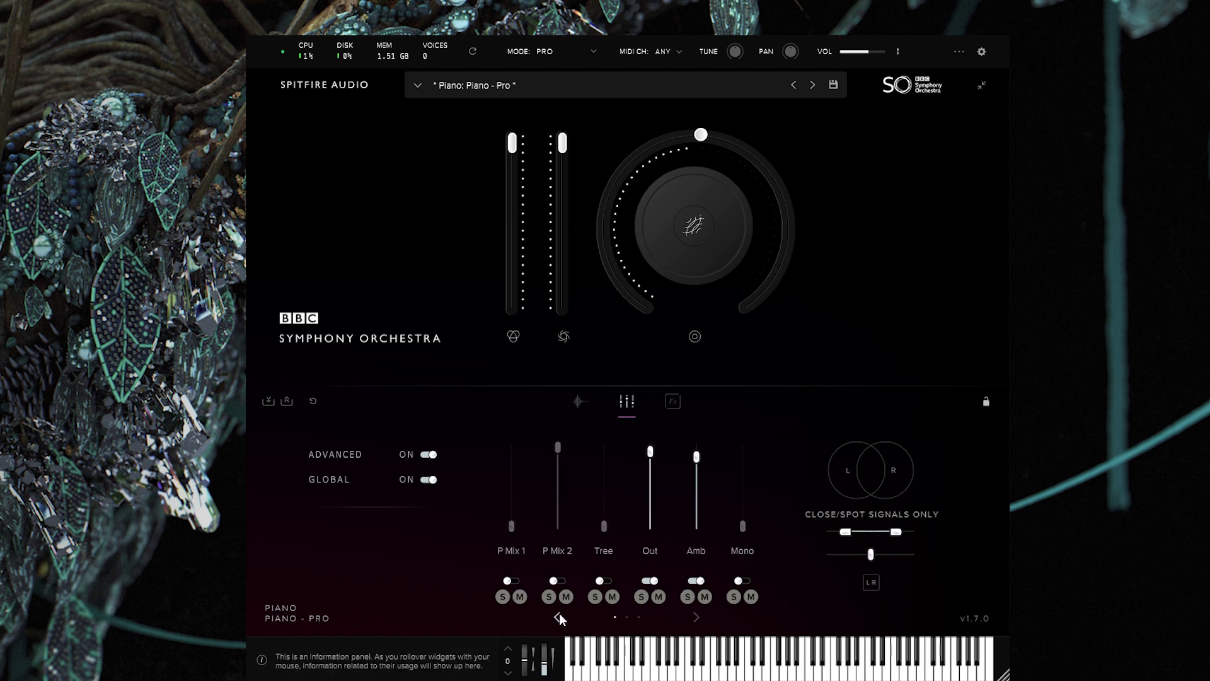
left_click(695, 618)
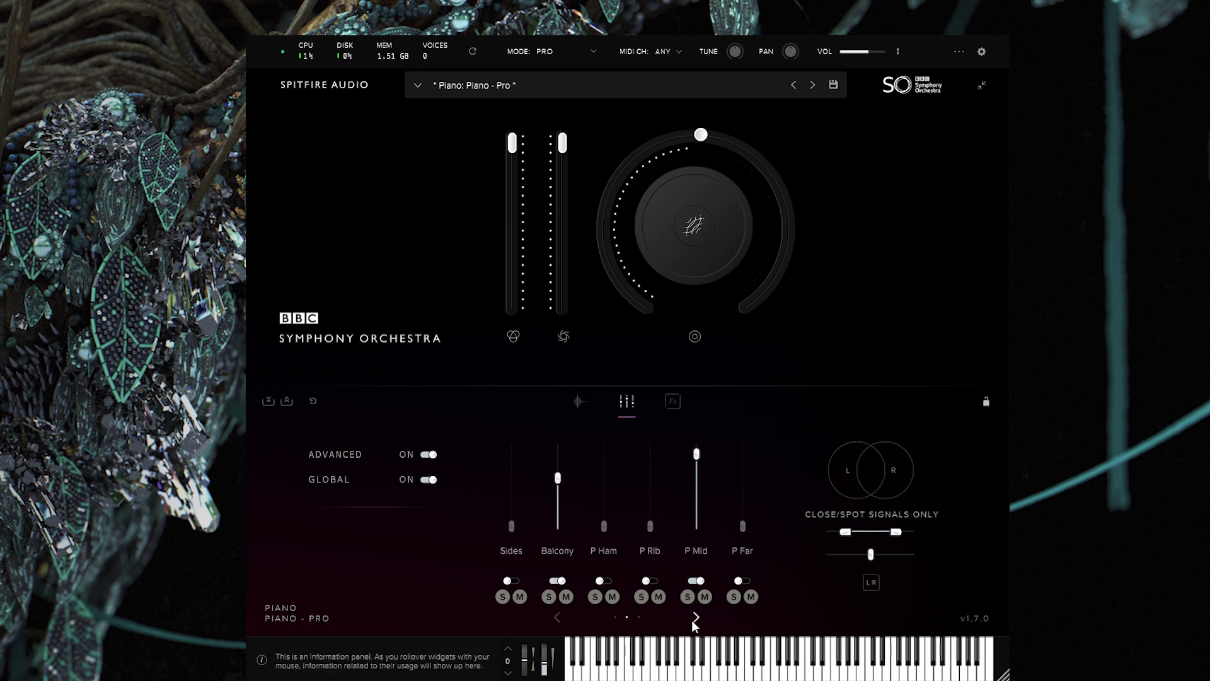
left_click(695, 618)
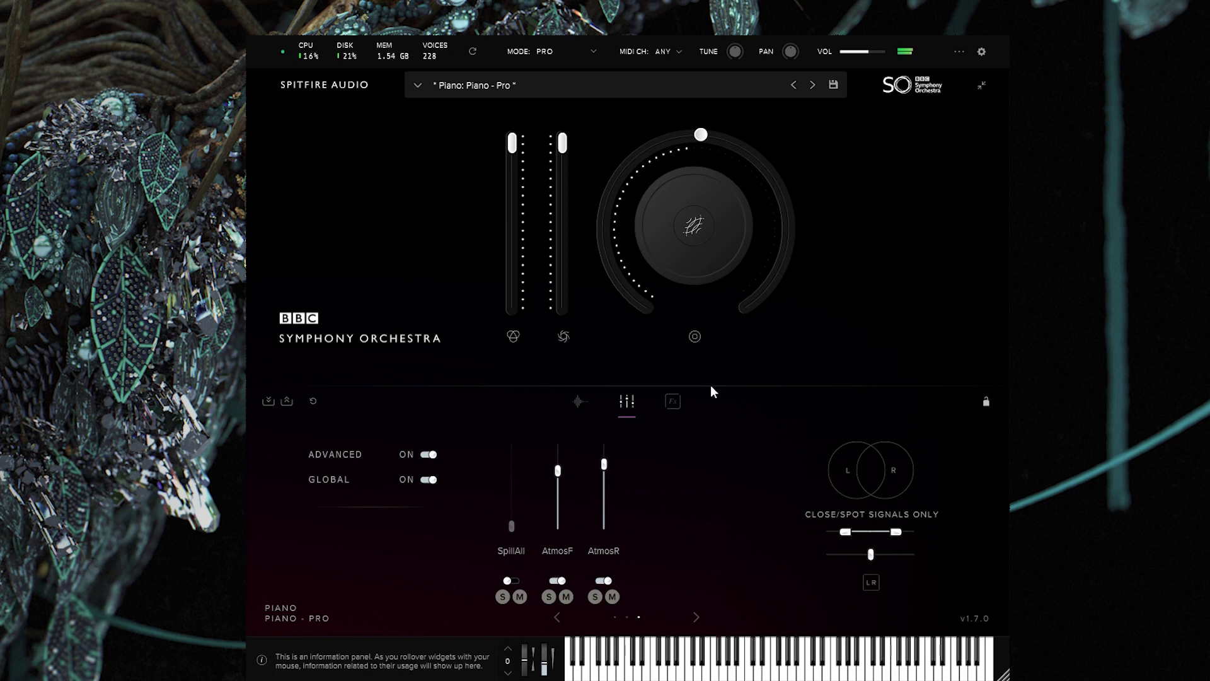
Step: Set the reverb to 0% and lower the AtmosR and AtmosF signals to zero
left_click_drag(700, 152, 634, 431)
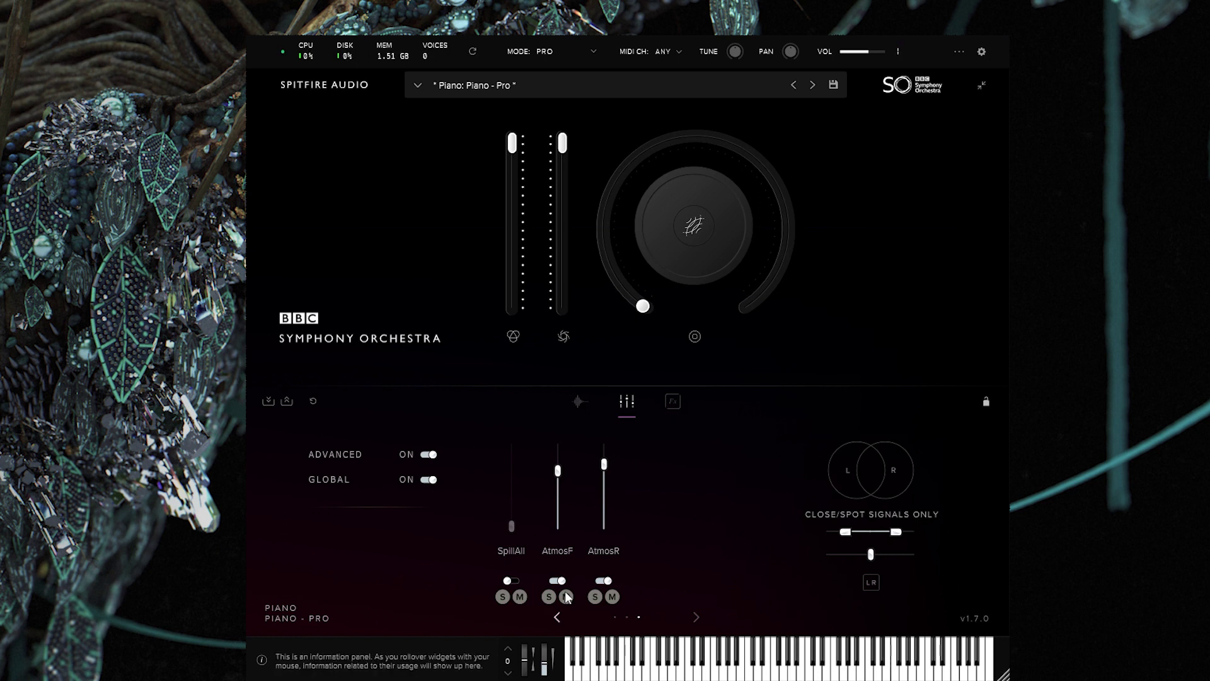
left_click_drag(602, 470, 606, 535)
left_click_drag(552, 474, 558, 555)
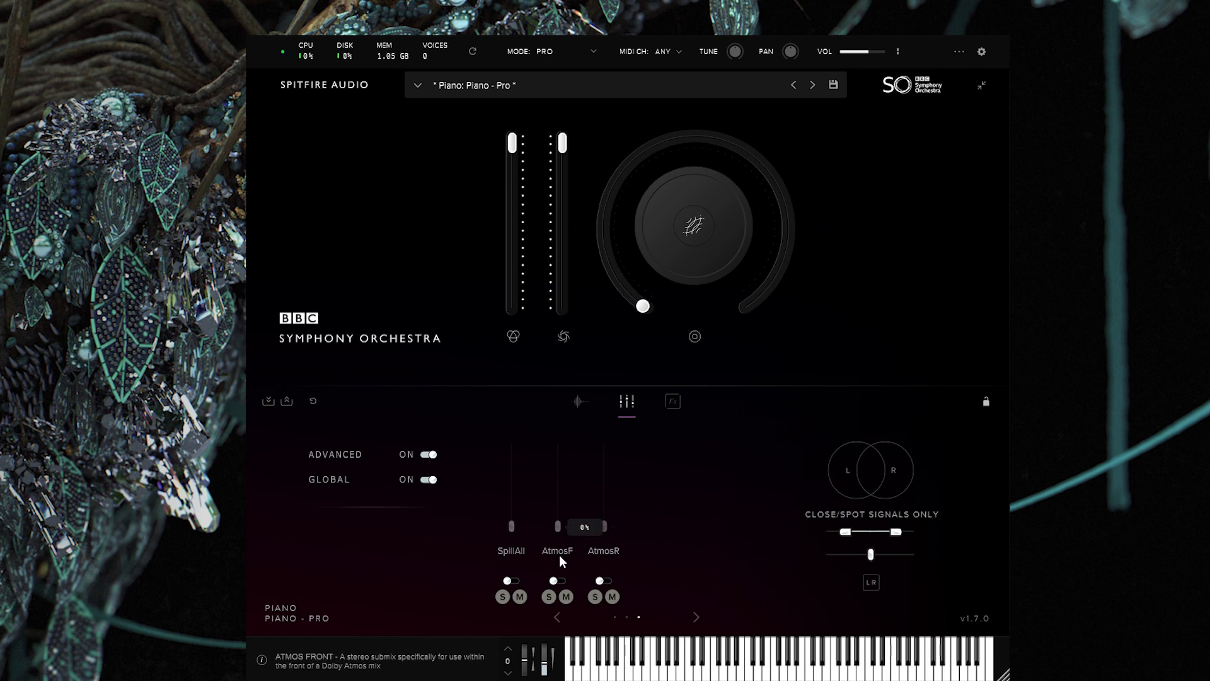
Step: Return to the first set of microphone signals and show the parameters that the large knob can control
left_click(558, 612)
left_click(558, 615)
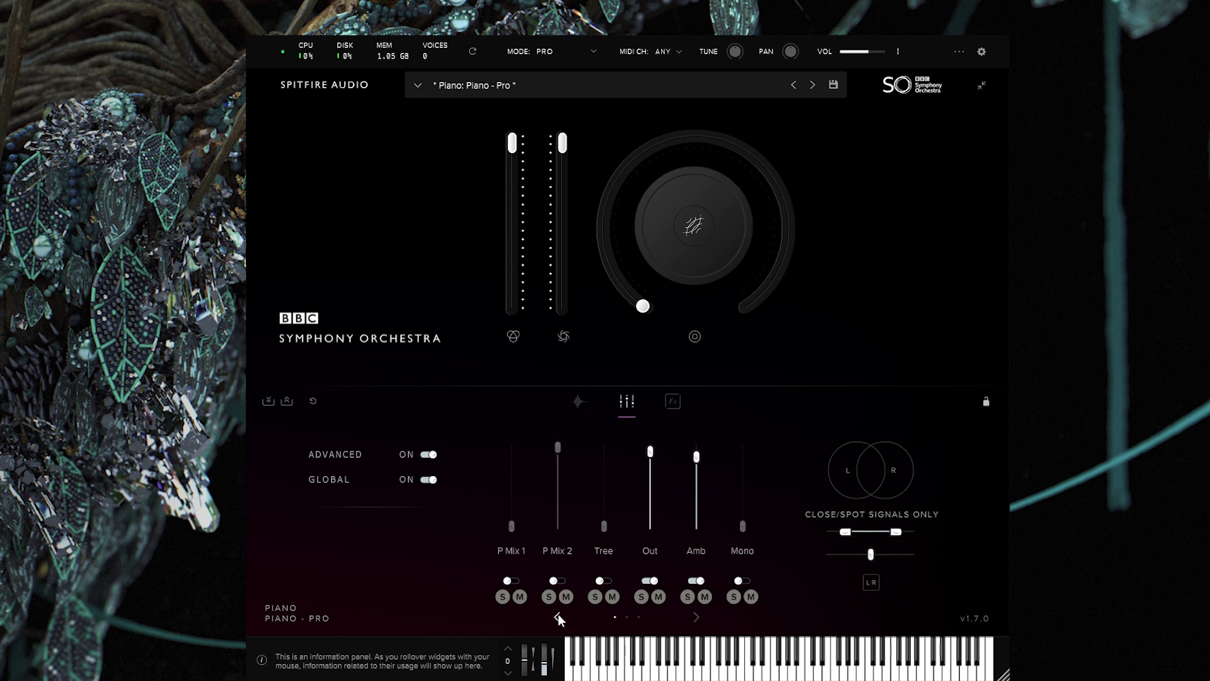
left_click(550, 597)
left_click(549, 597)
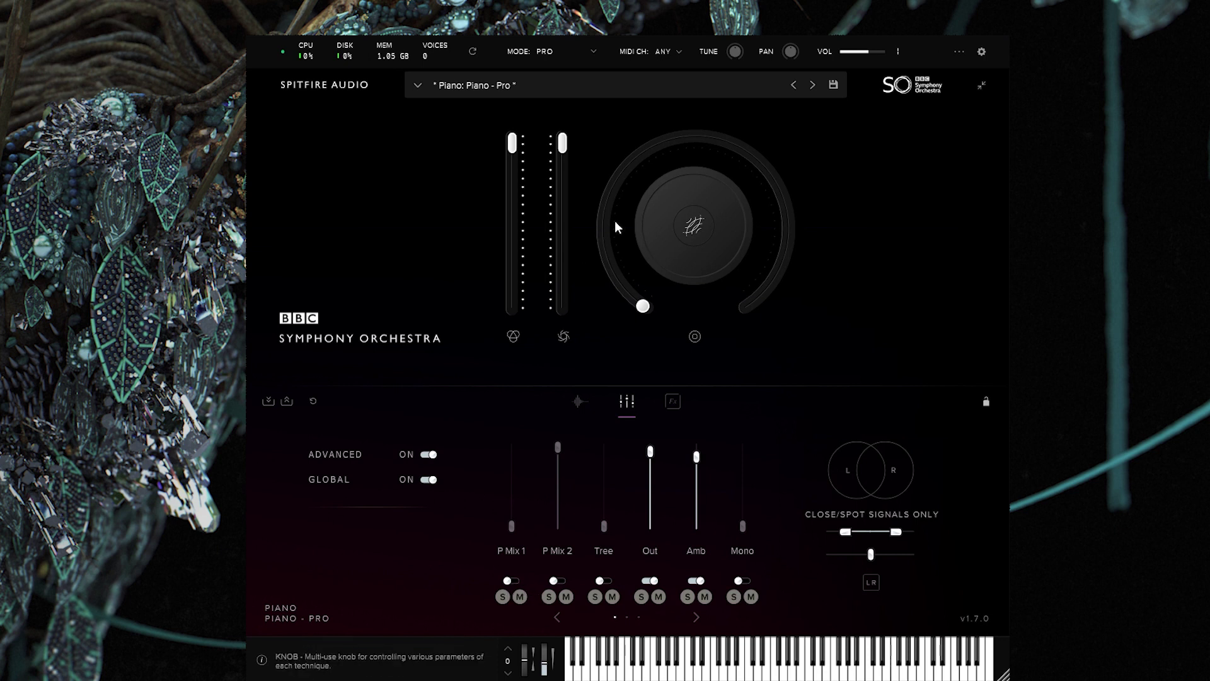
left_click(692, 229)
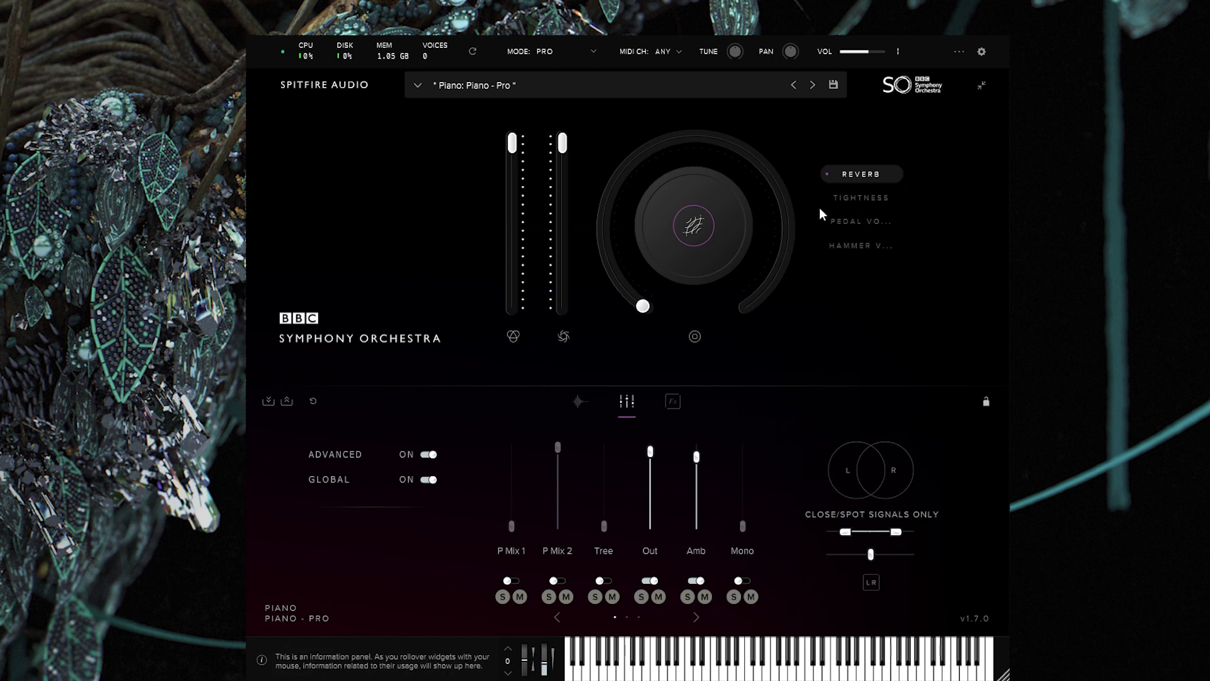
mouse_move(773, 215)
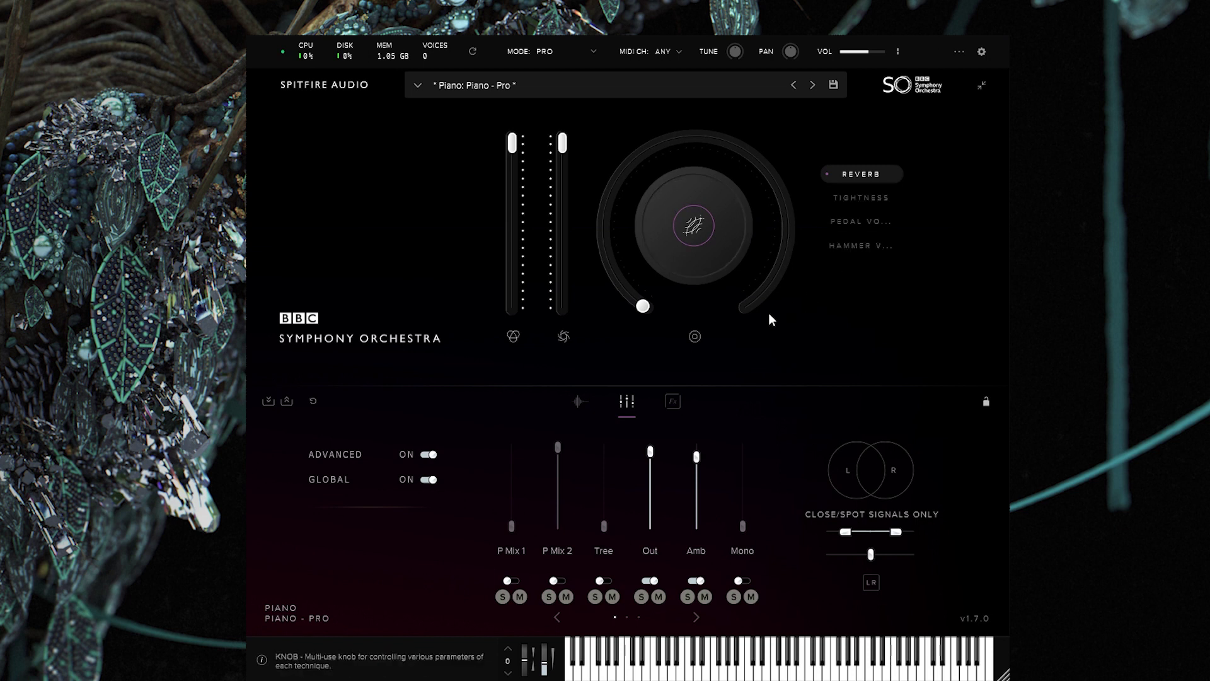
mouse_move(760, 315)
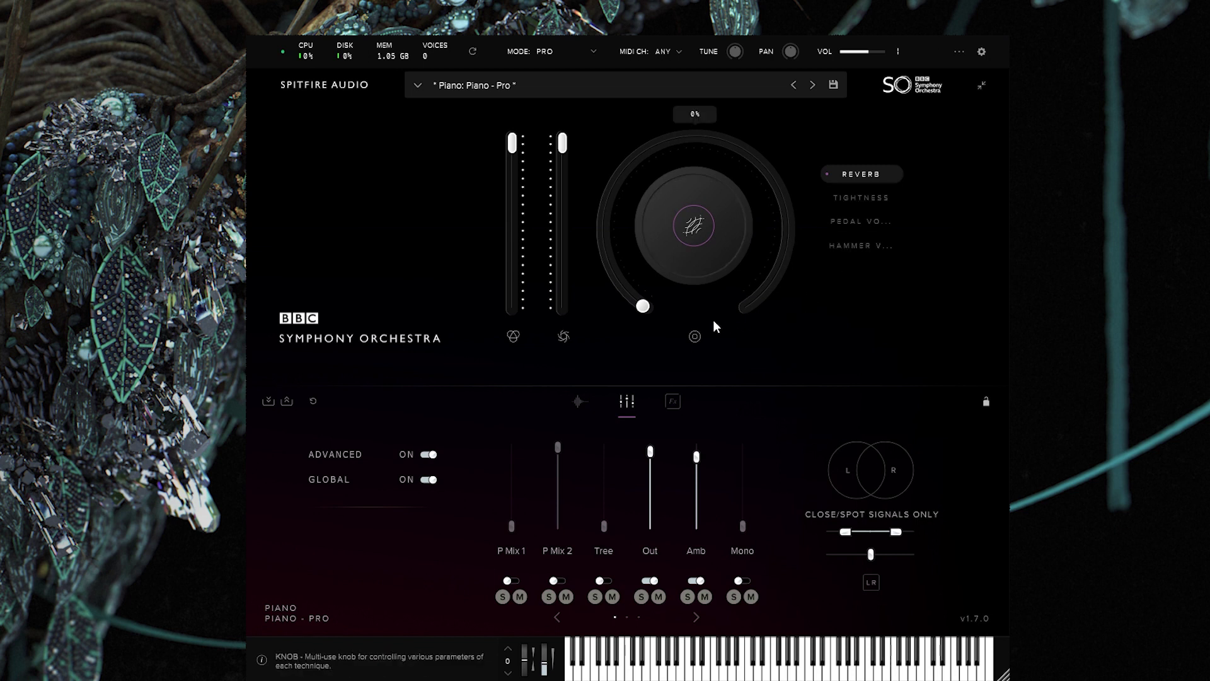
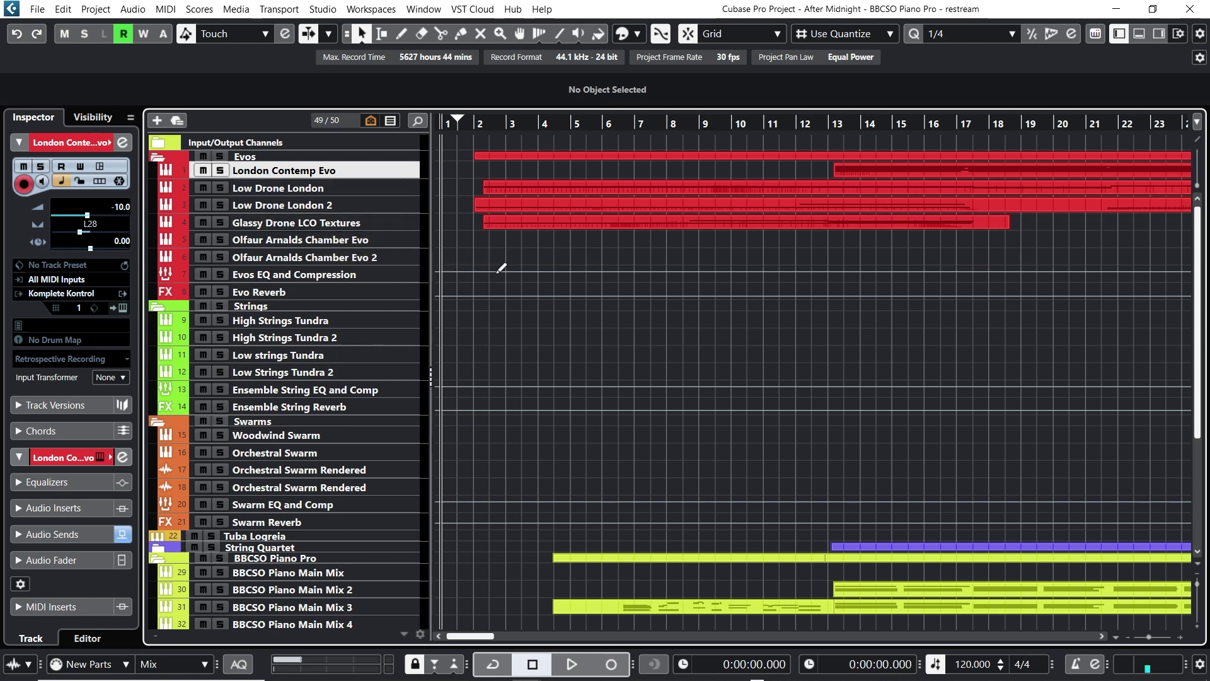
Step: Switch to the After Midnight project in Cubase and look through its track list
scroll(482, 339, "down", 3)
scroll(482, 339, "up", 3)
scroll(494, 351, "down", 3)
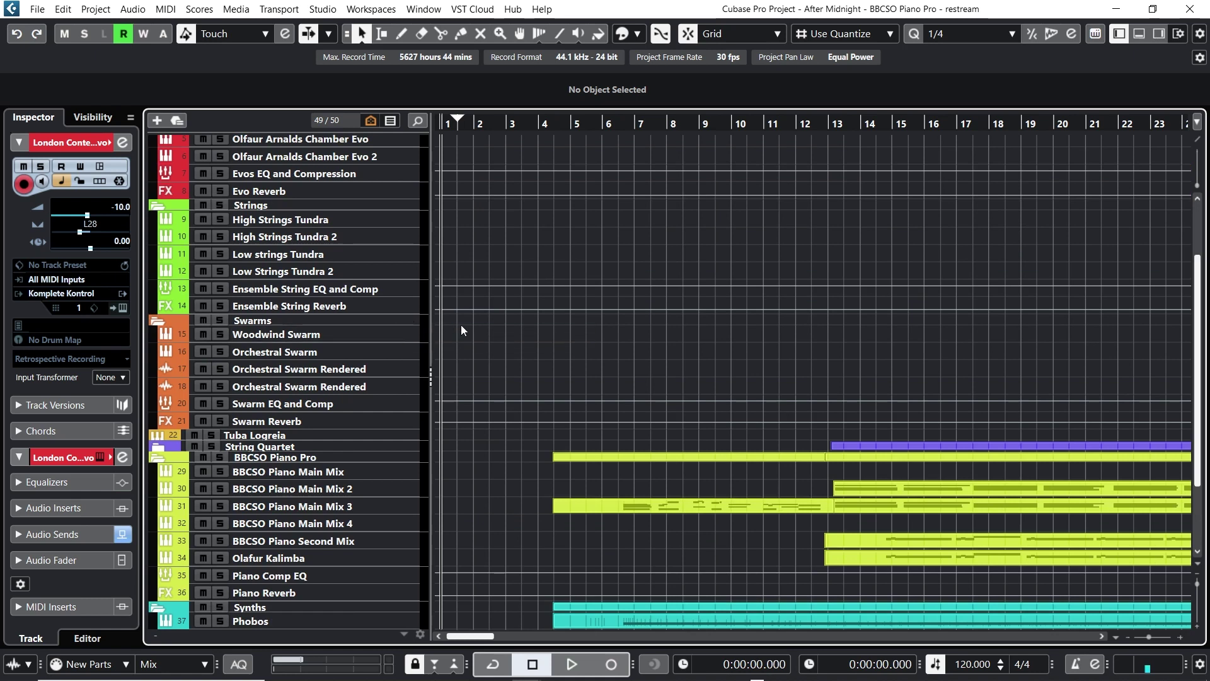
scroll(459, 351, "down", 3)
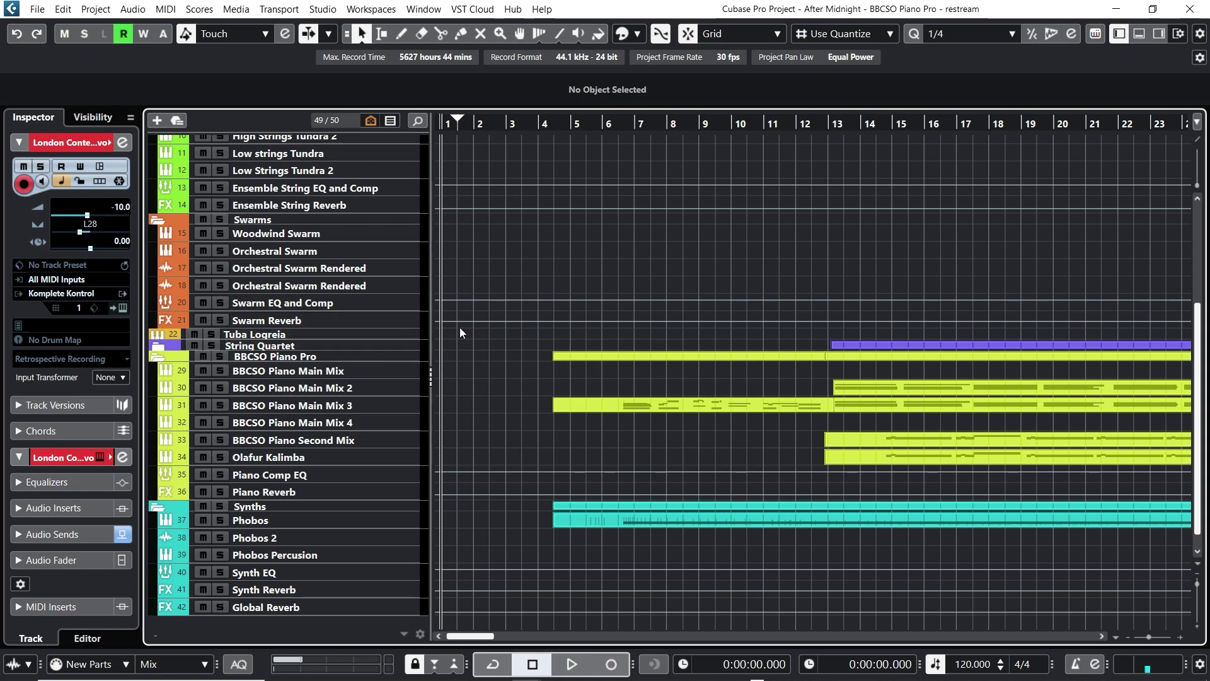
scroll(456, 357, "down", 1)
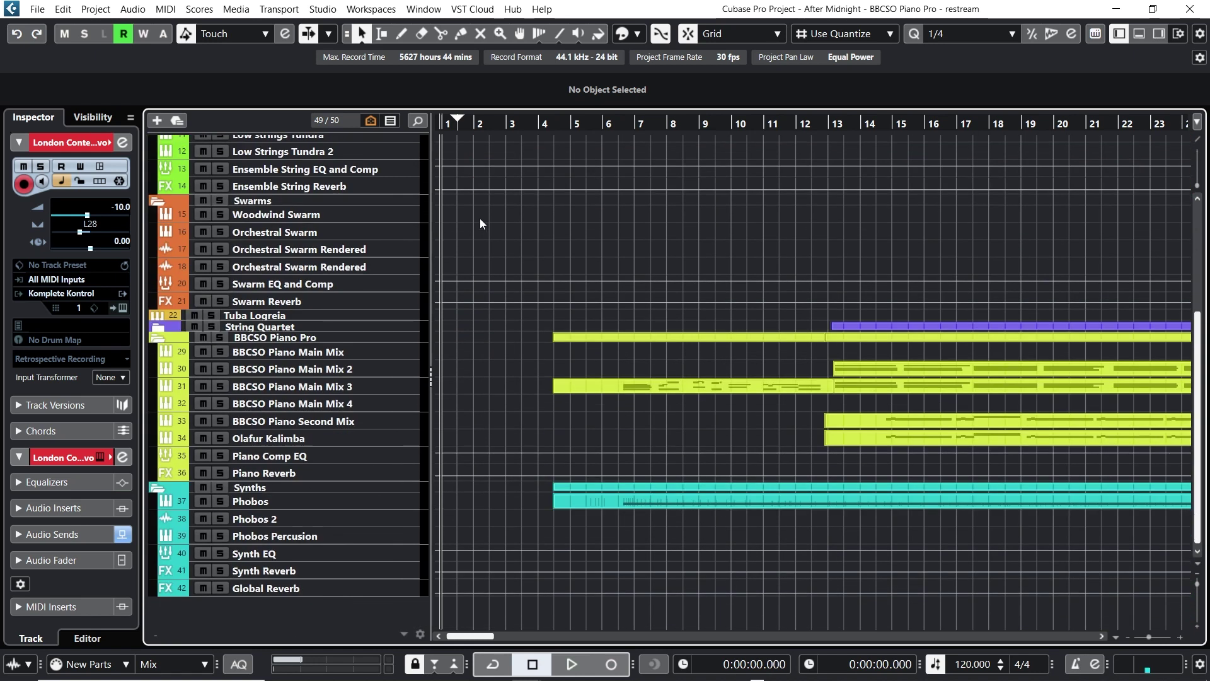
scroll(480, 223, "up", 3)
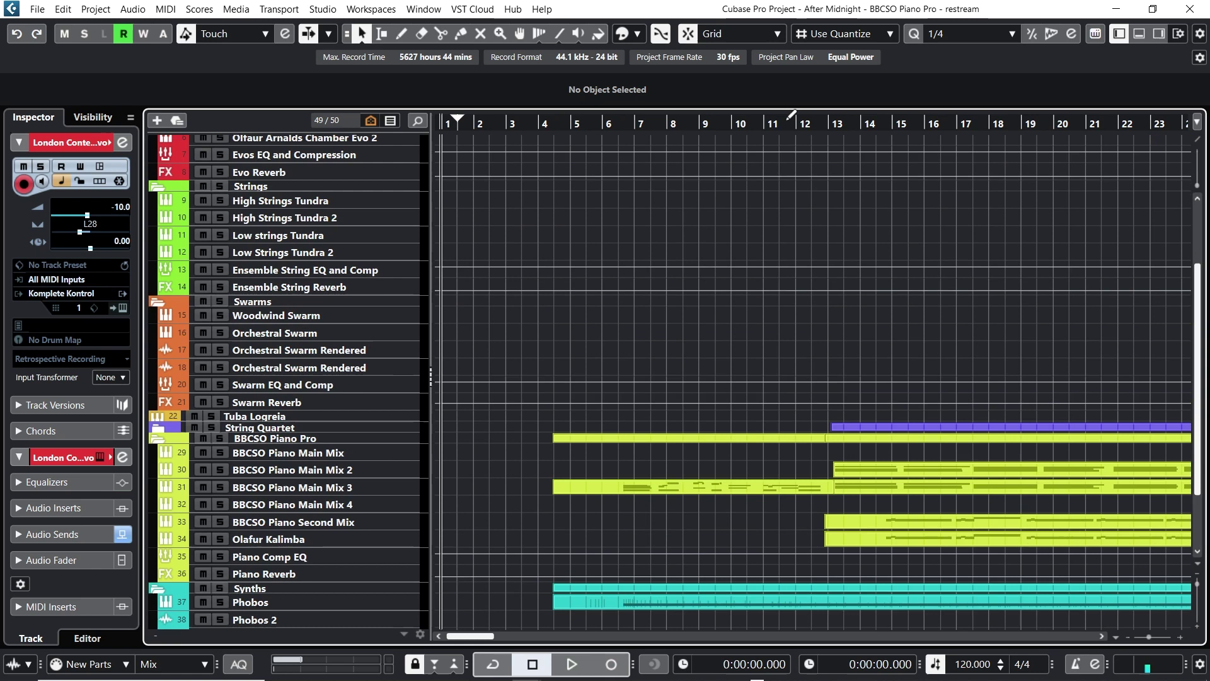
Step: Play the arrangement from the 7-second mark, where the BBCSO Piano Pro parts begin, and stop shortly before bar 13
left_click(572, 123)
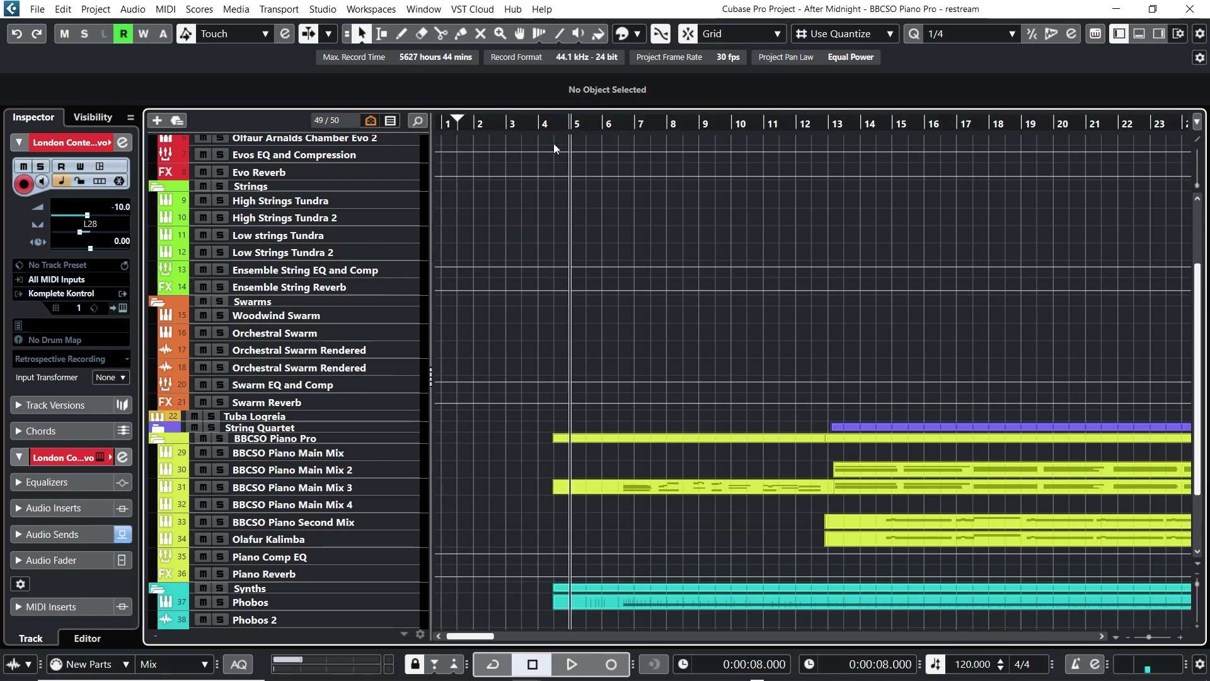
scroll(544, 194, "up", 4)
left_click_drag(473, 124, 474, 125)
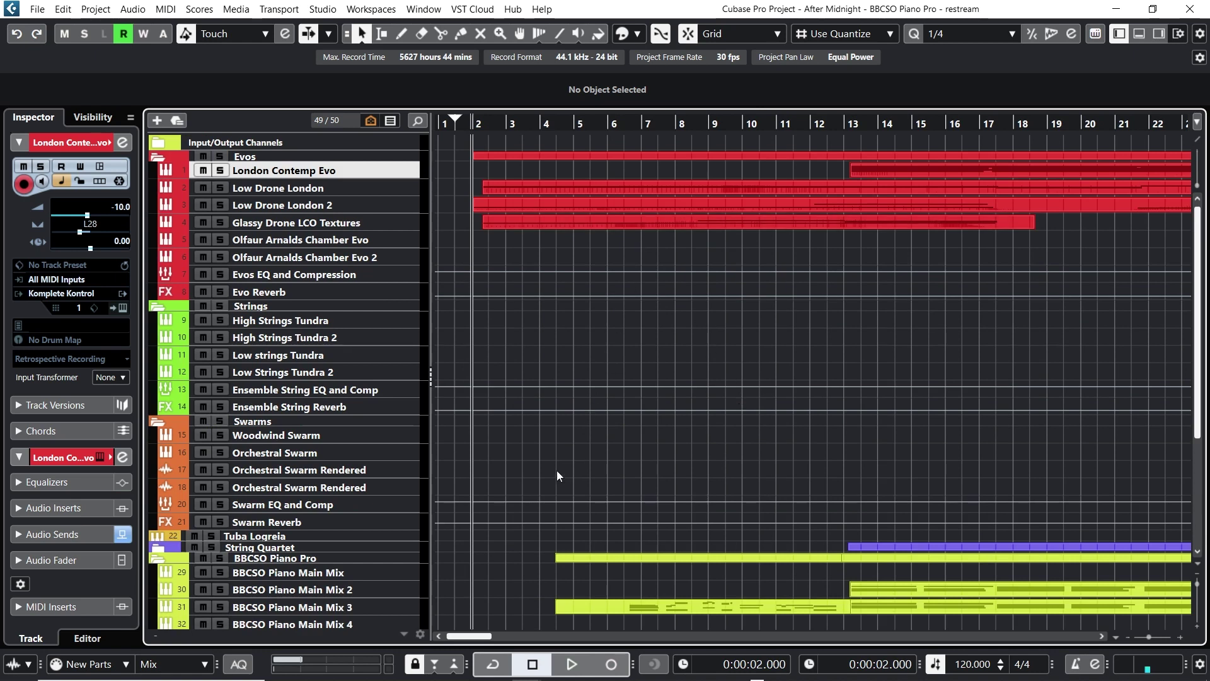
scroll(555, 478, "down", 3)
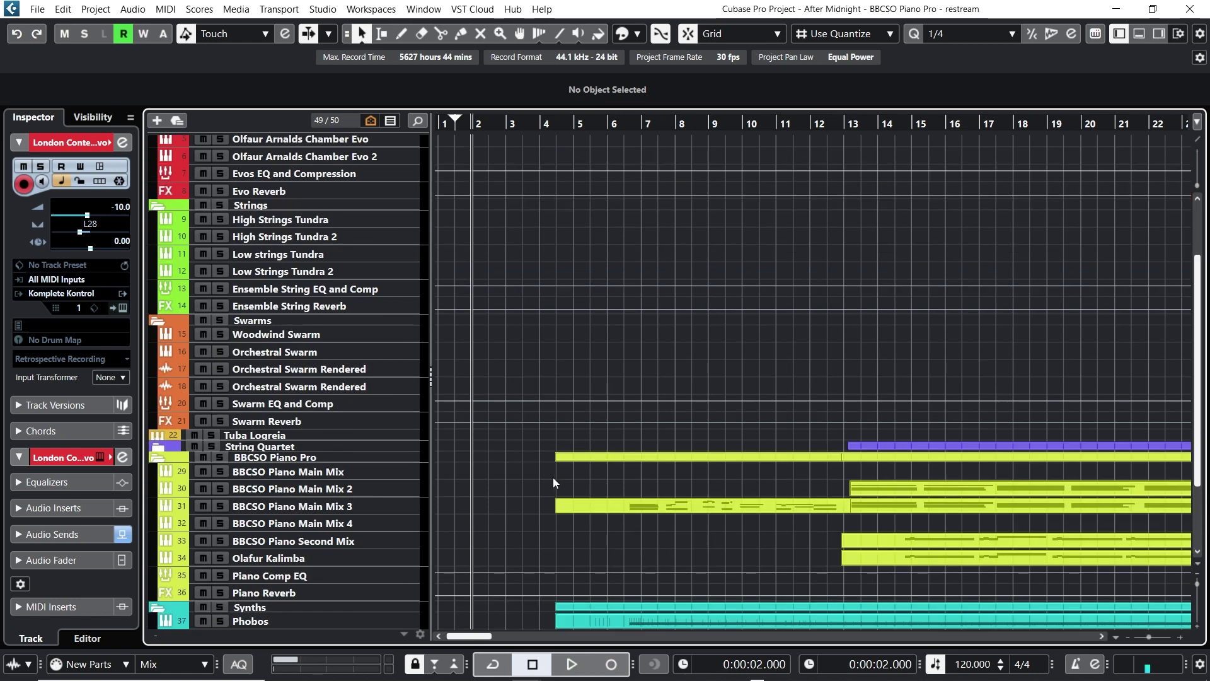
scroll(548, 475, "down", 3)
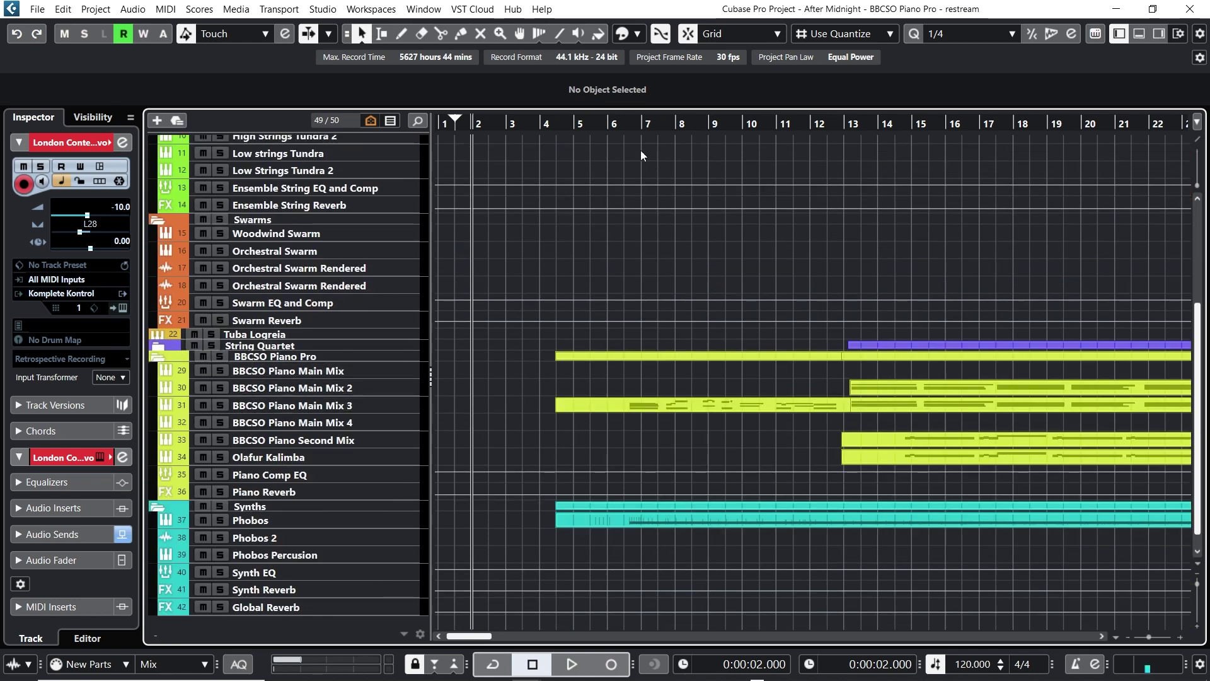
left_click(555, 124)
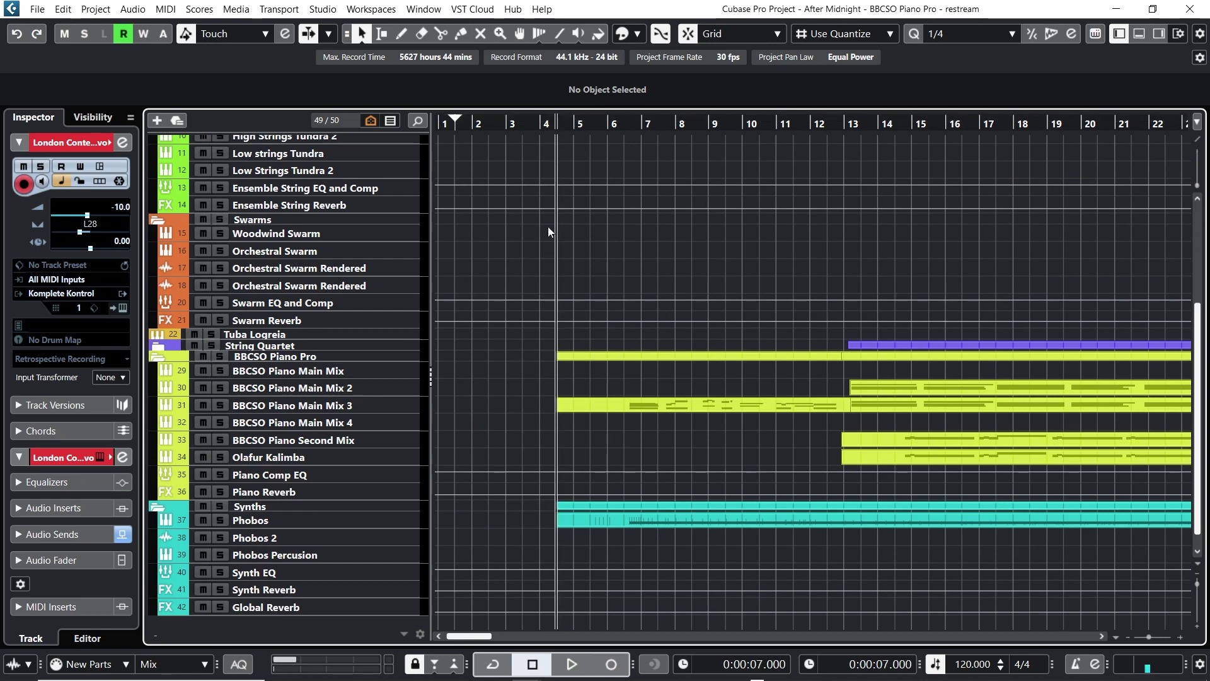
left_click(564, 667)
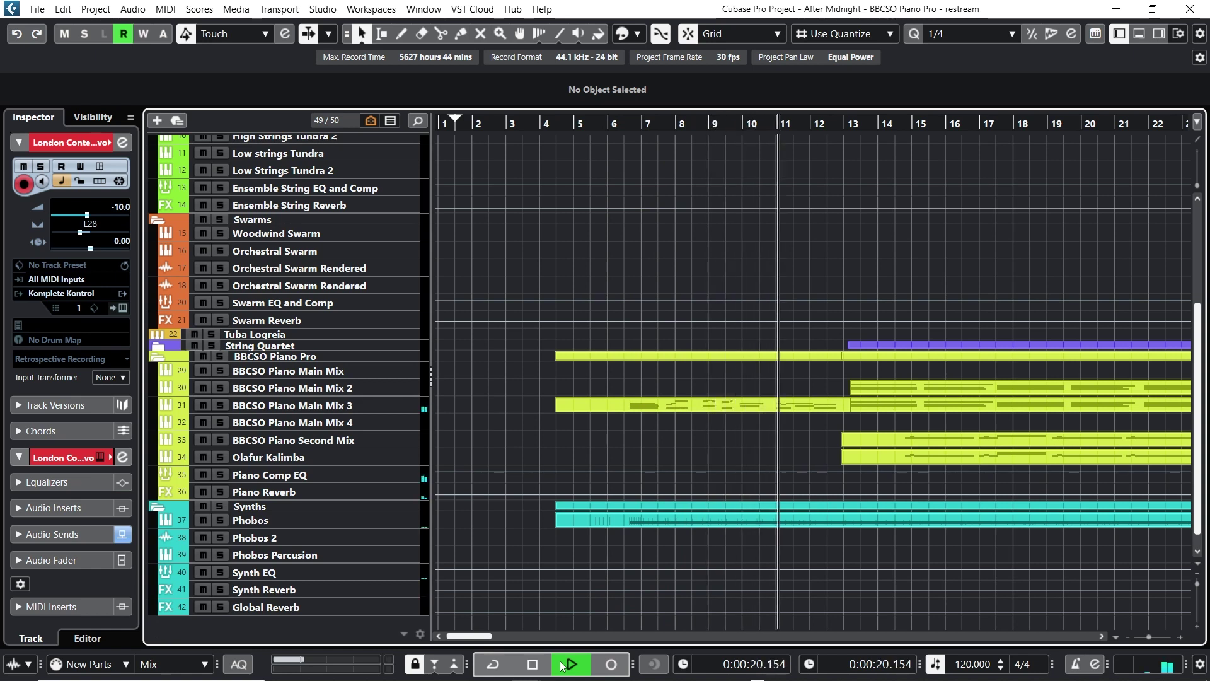
left_click(527, 672)
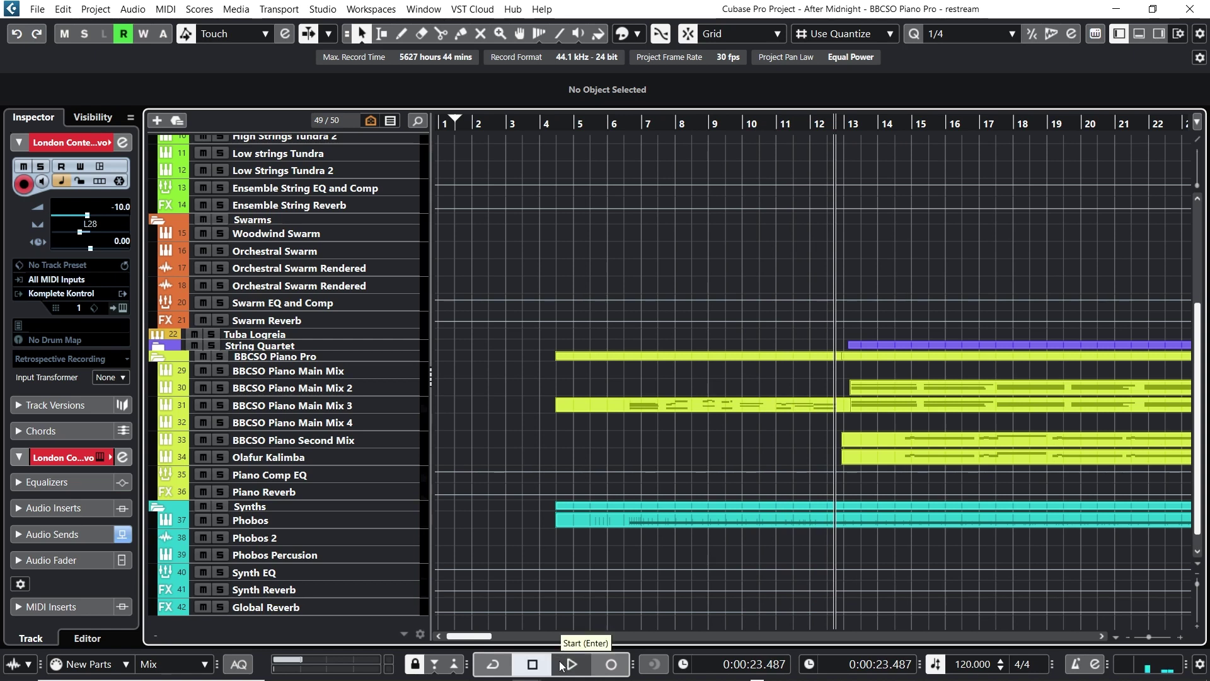
Step: Solo the BBCSO Piano Pro folder and play it from just before bar 26
left_click(222, 356)
left_click(221, 358)
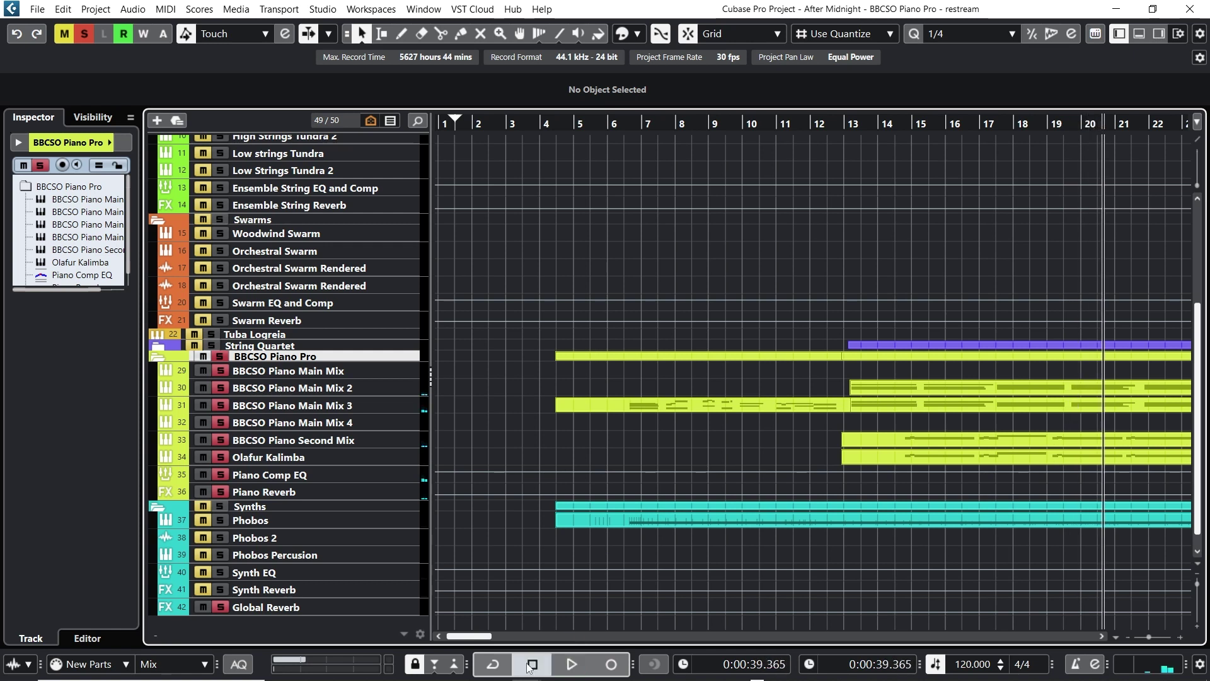
left_click_drag(485, 639, 522, 628)
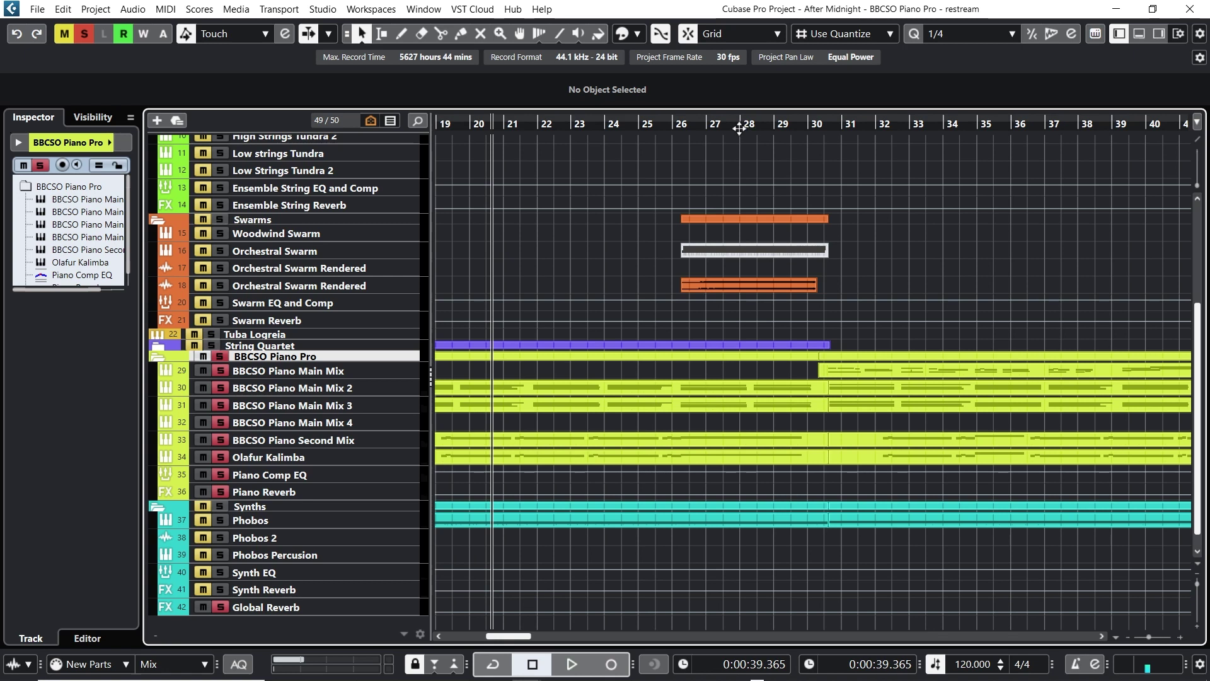
left_click(669, 130)
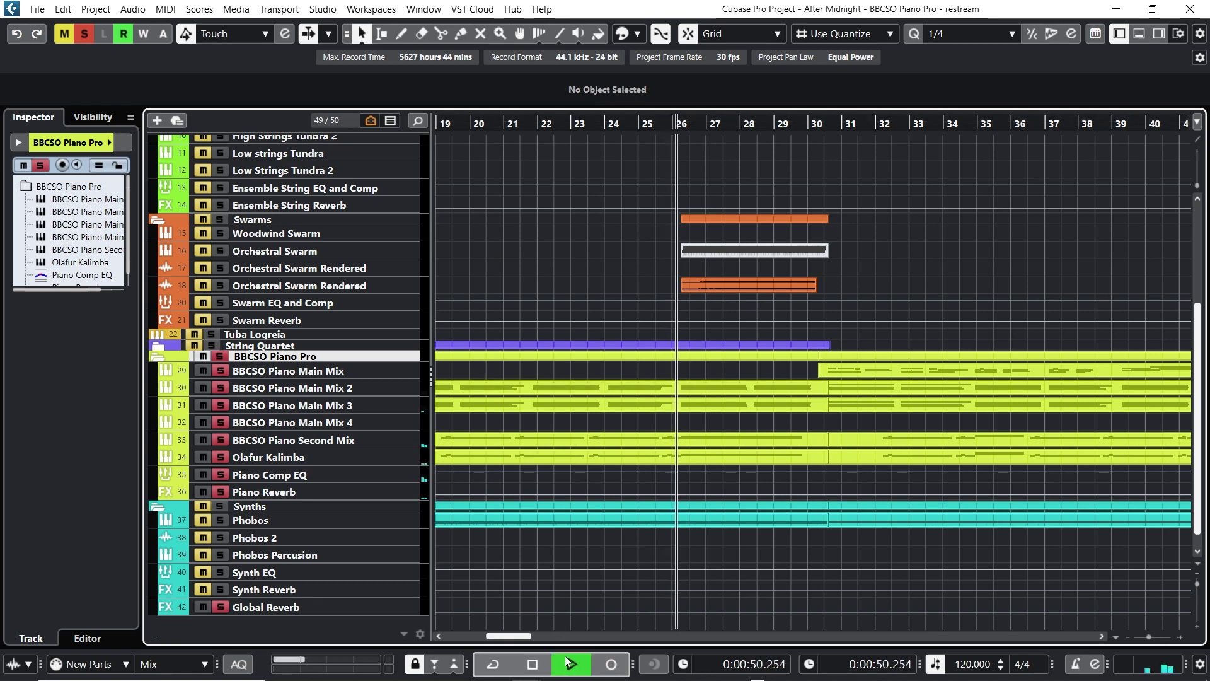
Step: Stop the running playback, replay the soloed piano folder from the 59-second mark, and stop it shortly before bar 48
left_click(505, 672)
left_click(529, 666)
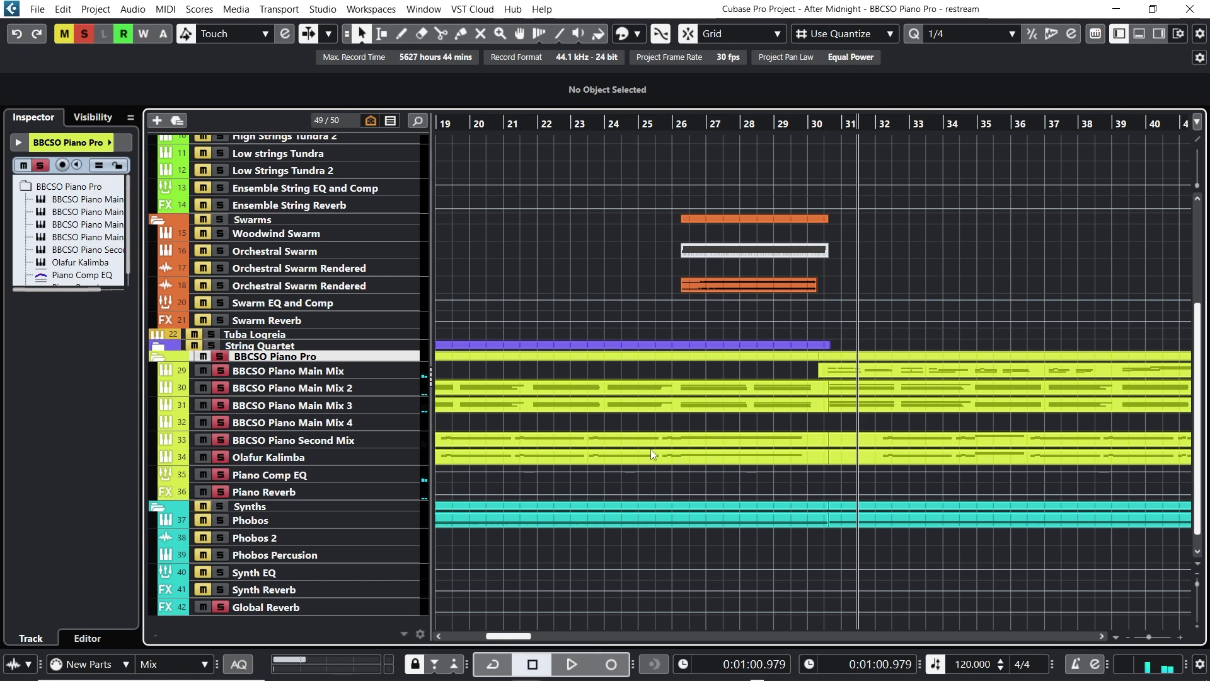
left_click(822, 132)
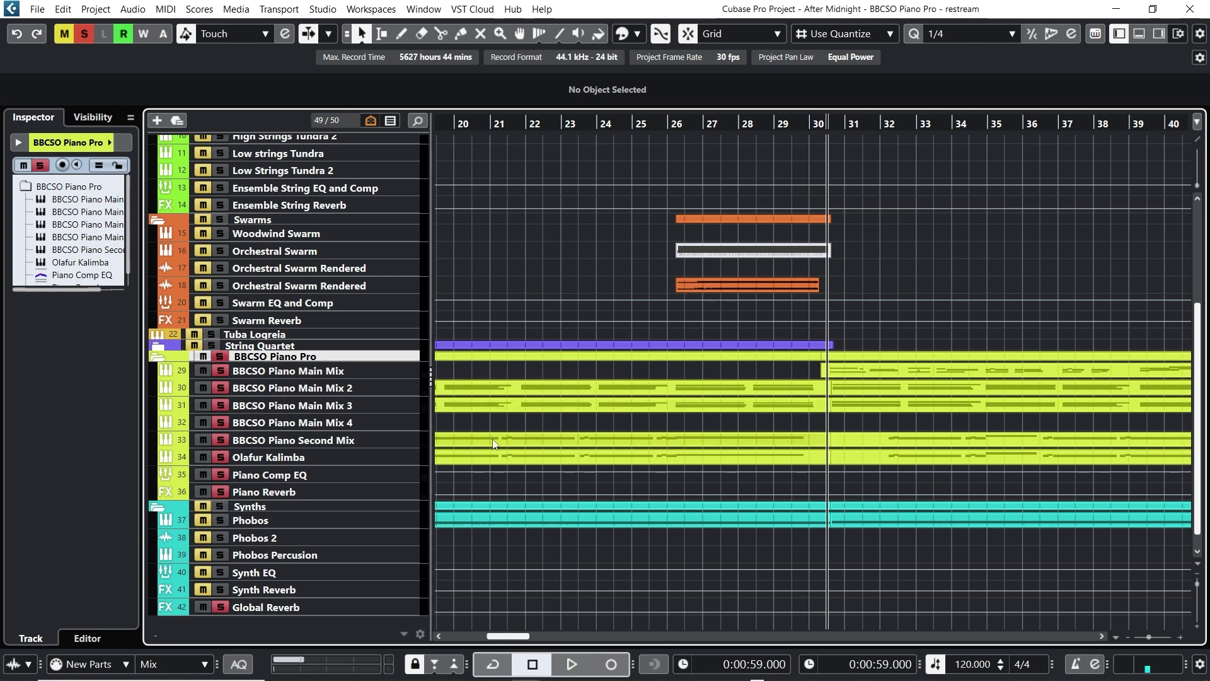
left_click(573, 663)
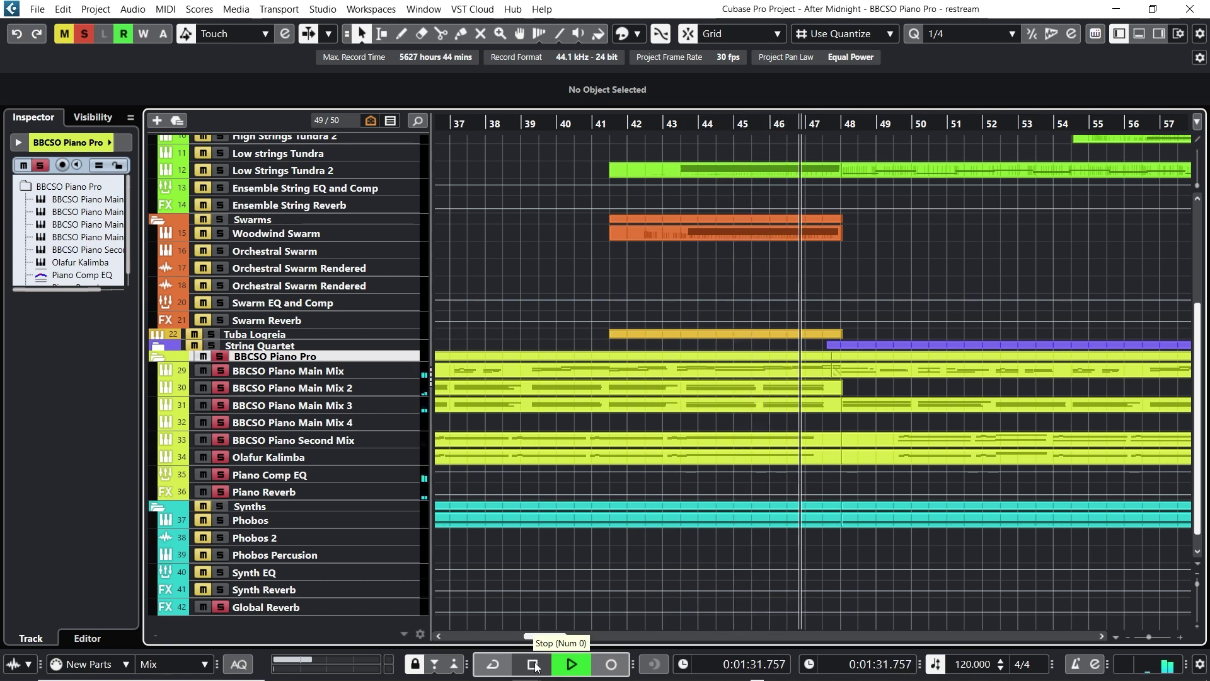
left_click(535, 665)
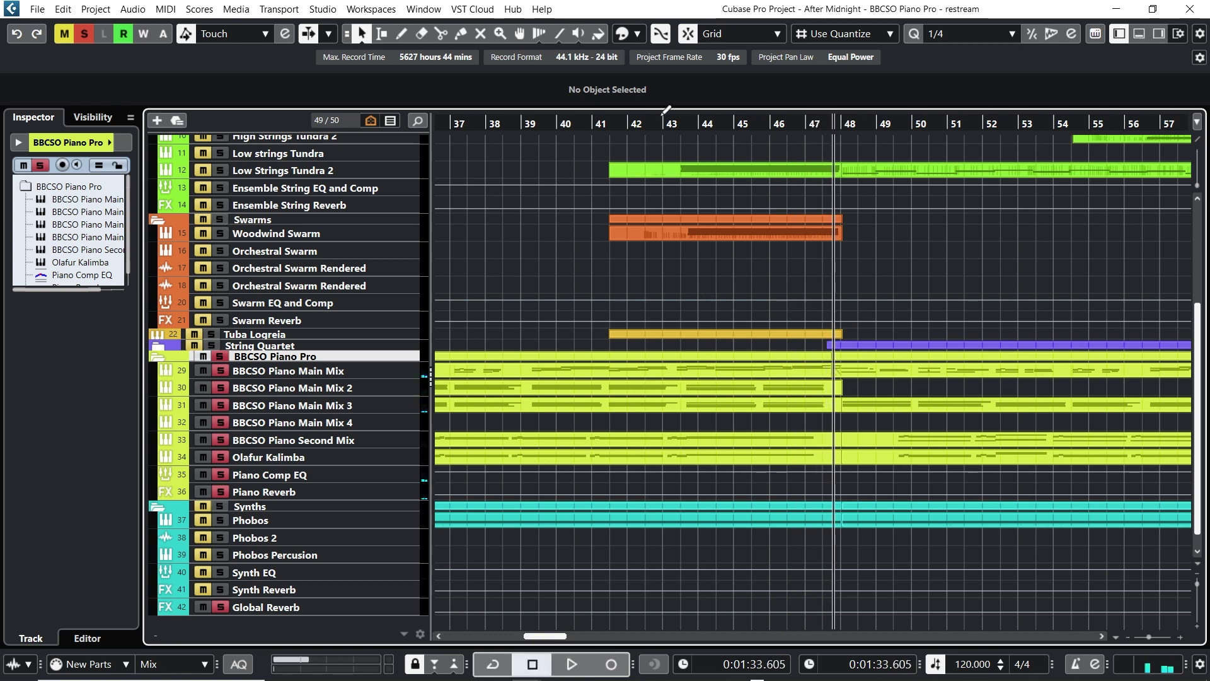
Step: Solo only the BBCSO Piano Main Mix track and play it from the 1:24 mark until just past bar 48
left_click_drag(666, 120, 654, 137)
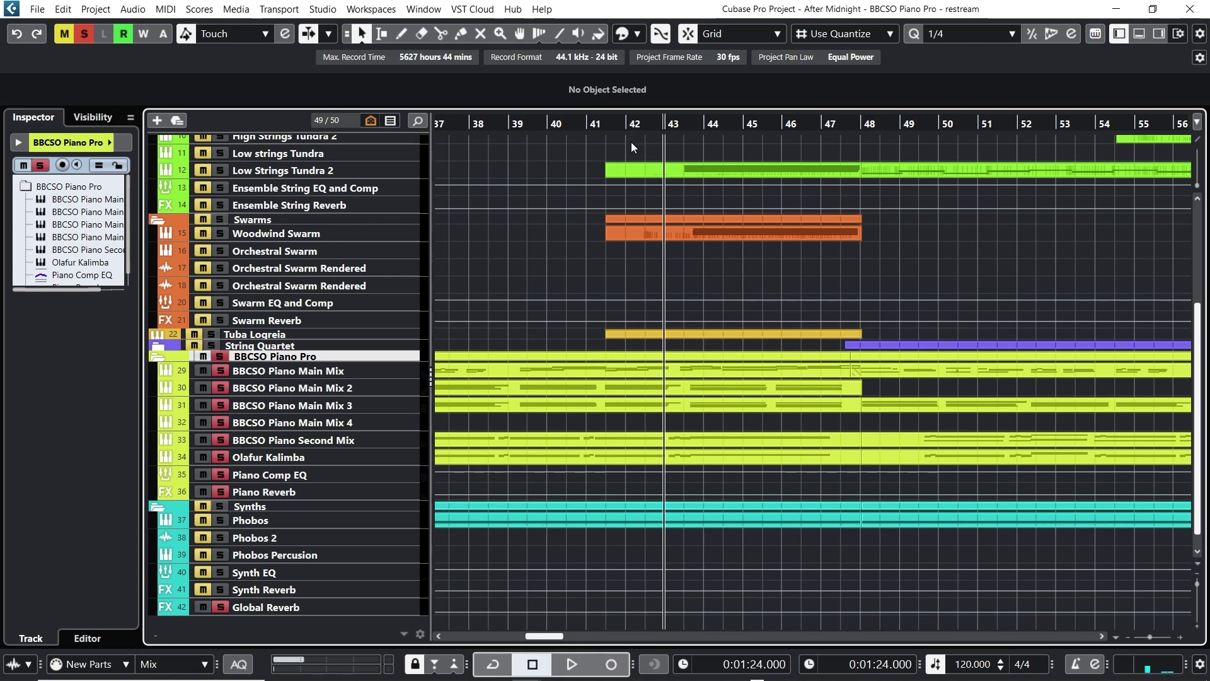
left_click(221, 356)
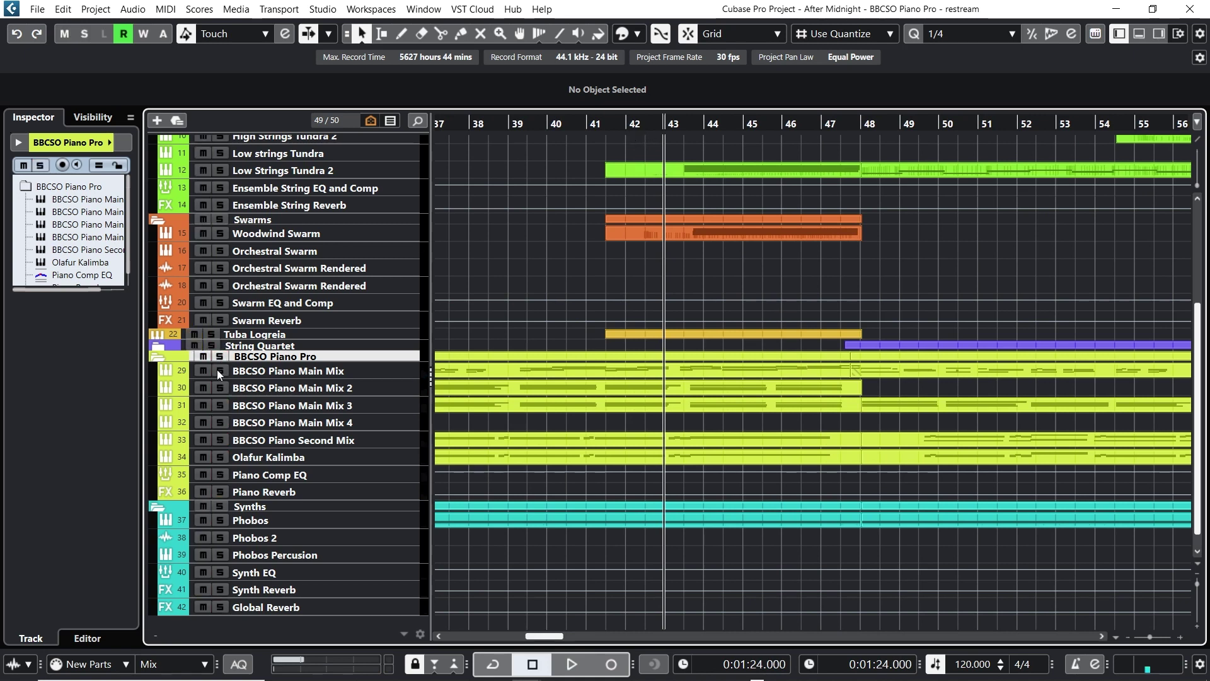
left_click(217, 372)
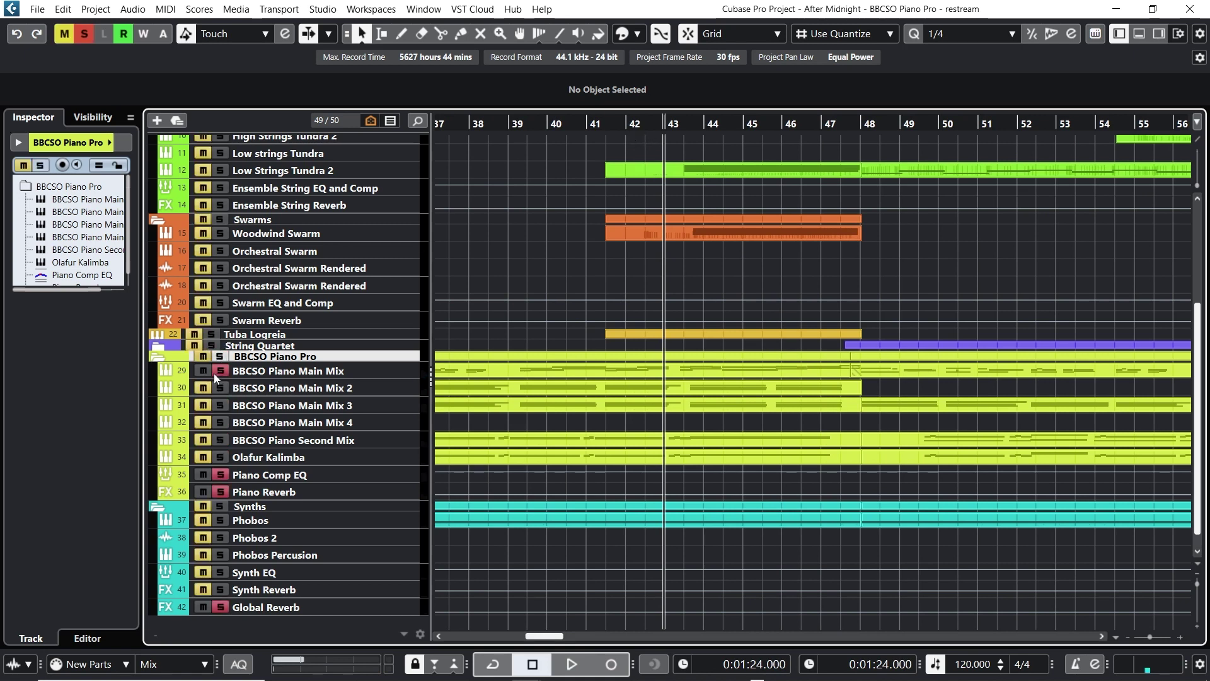
left_click(571, 664)
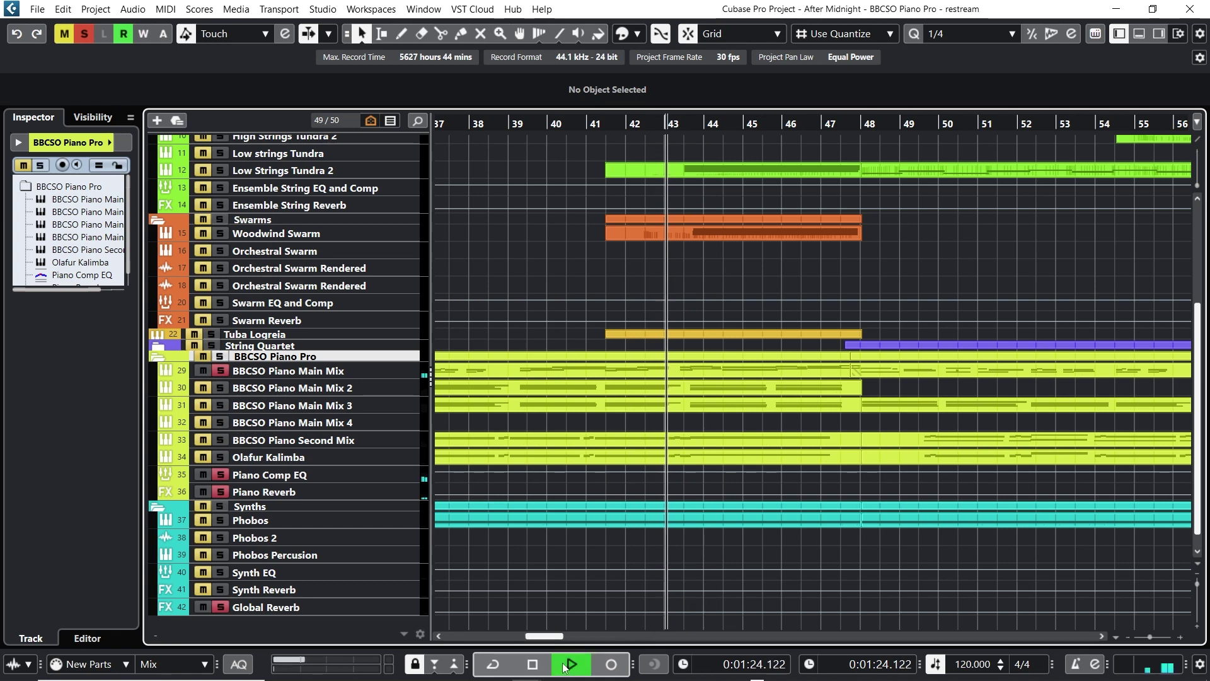
left_click(531, 666)
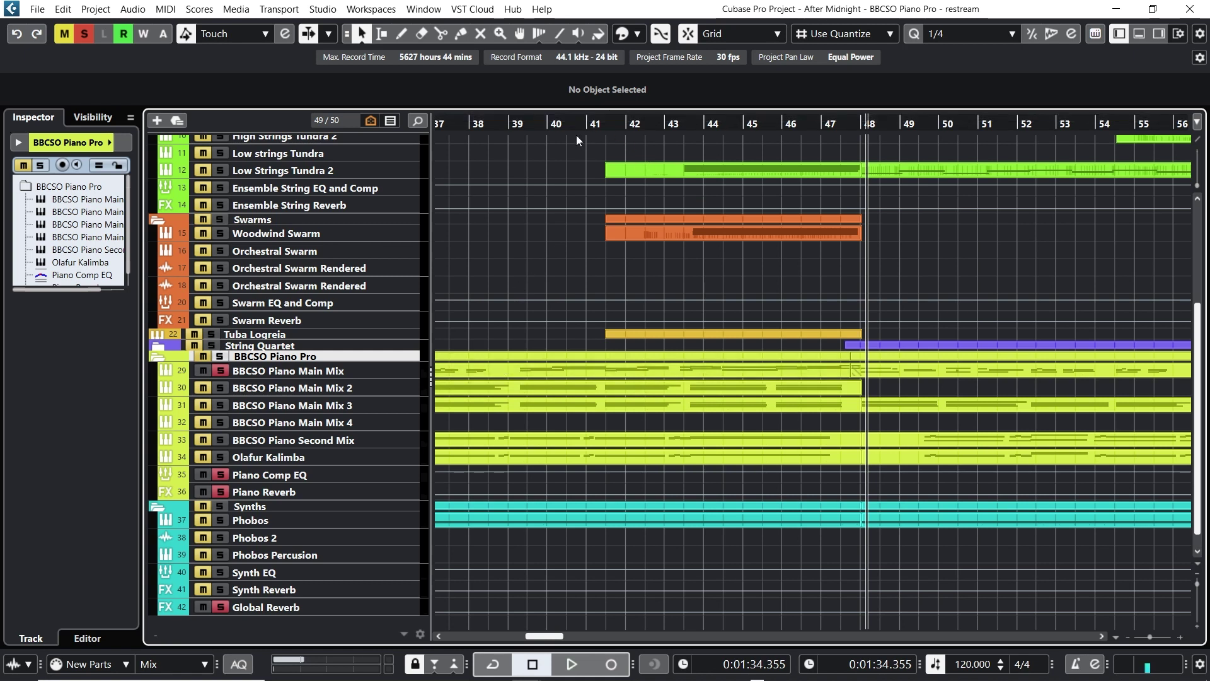
Step: Replay the soloed BBCSO Piano Main Mix track from the 1:16 mark and stop it before bar 43
left_click(545, 134)
left_click(515, 132)
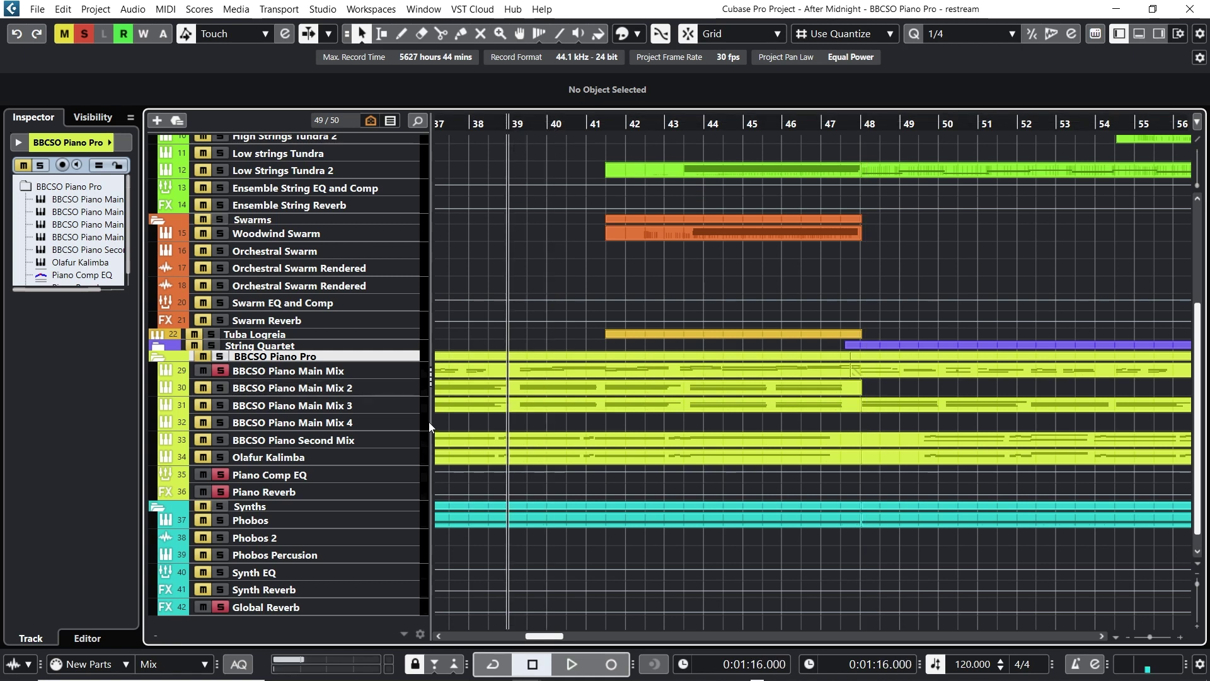
left_click(574, 662)
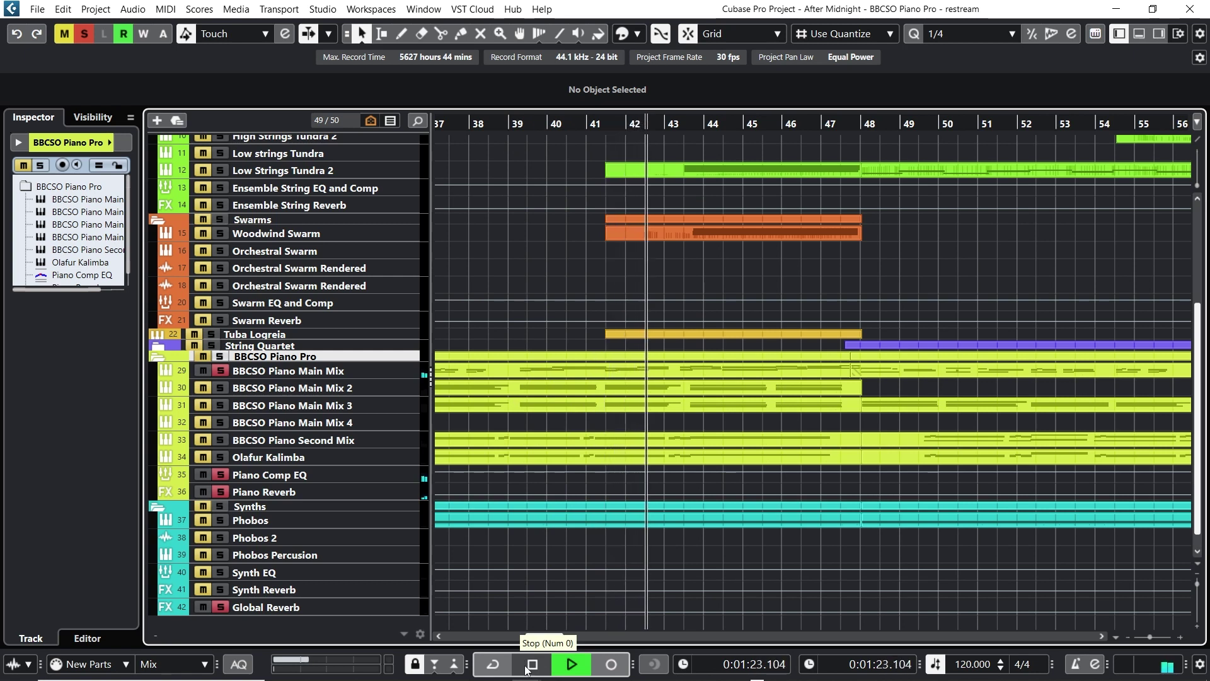
left_click(530, 665)
Step: Move the playback position to the 1:32 mark and unsolo the BBCSO Piano Main Mix track
left_click(820, 123)
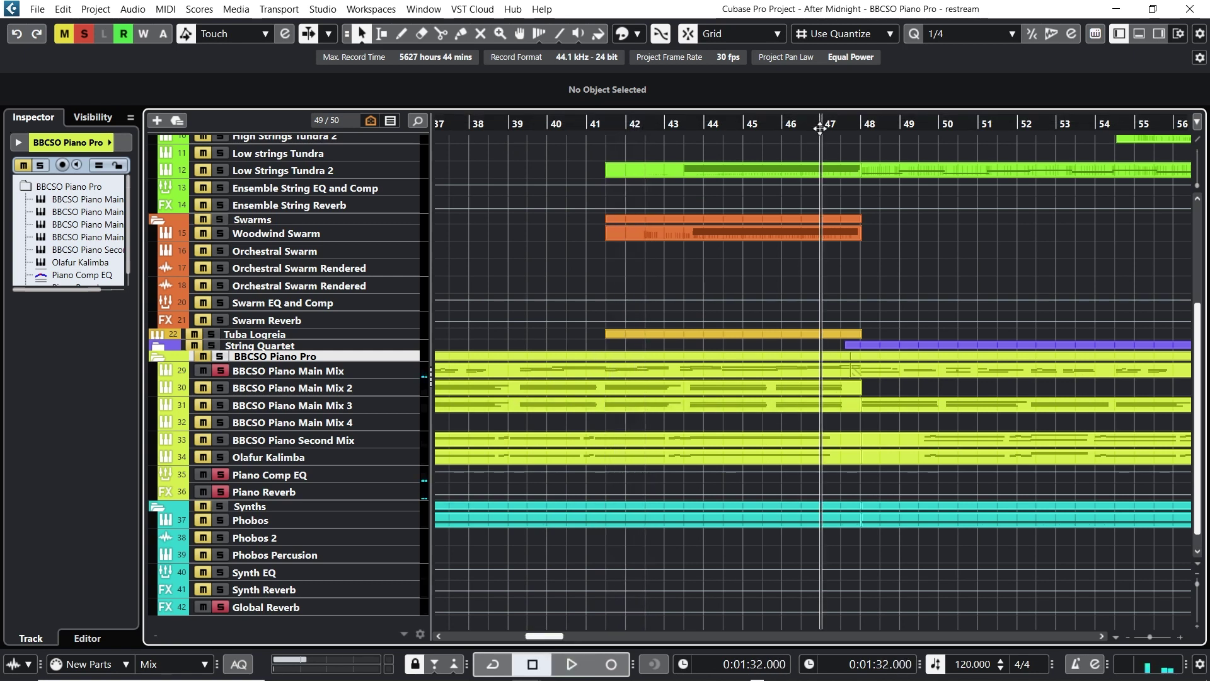
left_click(220, 370)
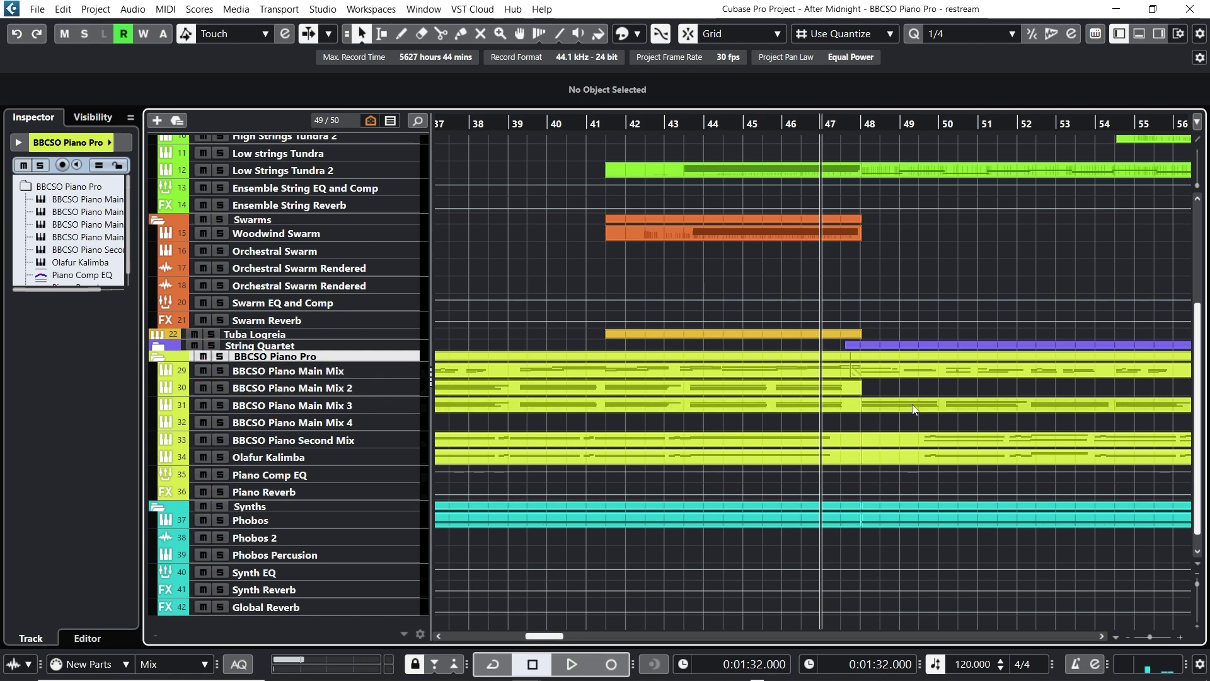
scroll(920, 365, "up", 5)
scroll(922, 360, "down", 5)
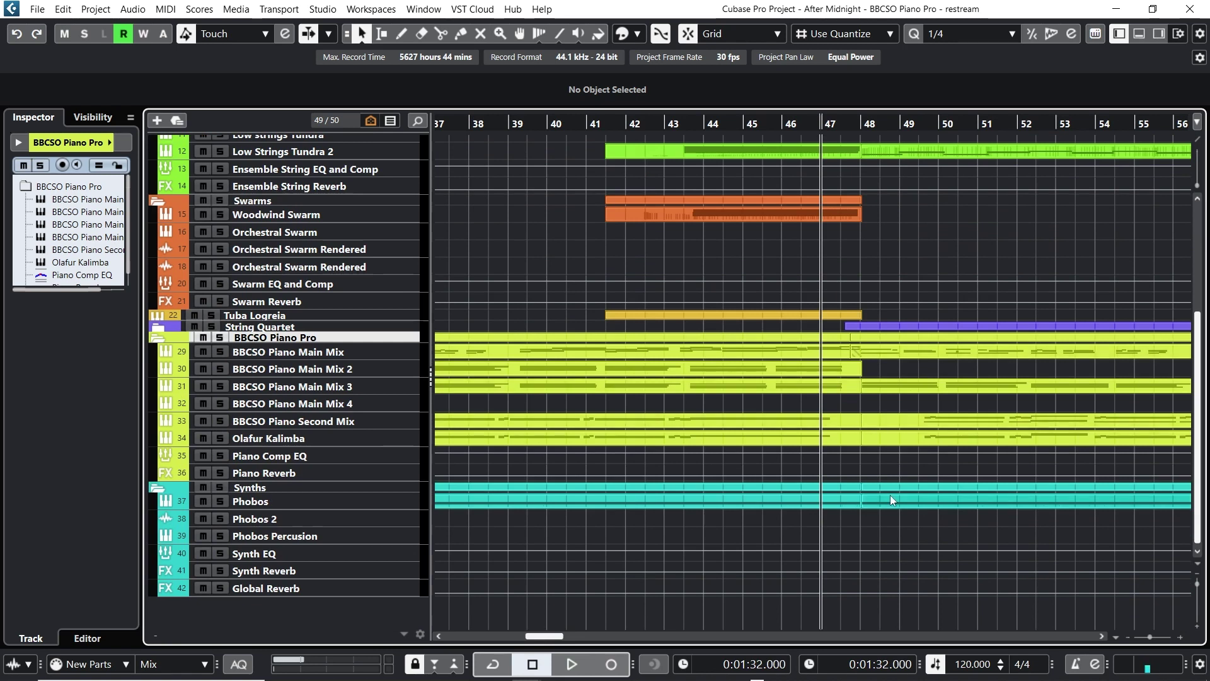
Step: Select the Phobos Percussion part that starts near bar 59 and show that track's automation
left_click_drag(540, 638, 572, 641)
left_click(911, 540)
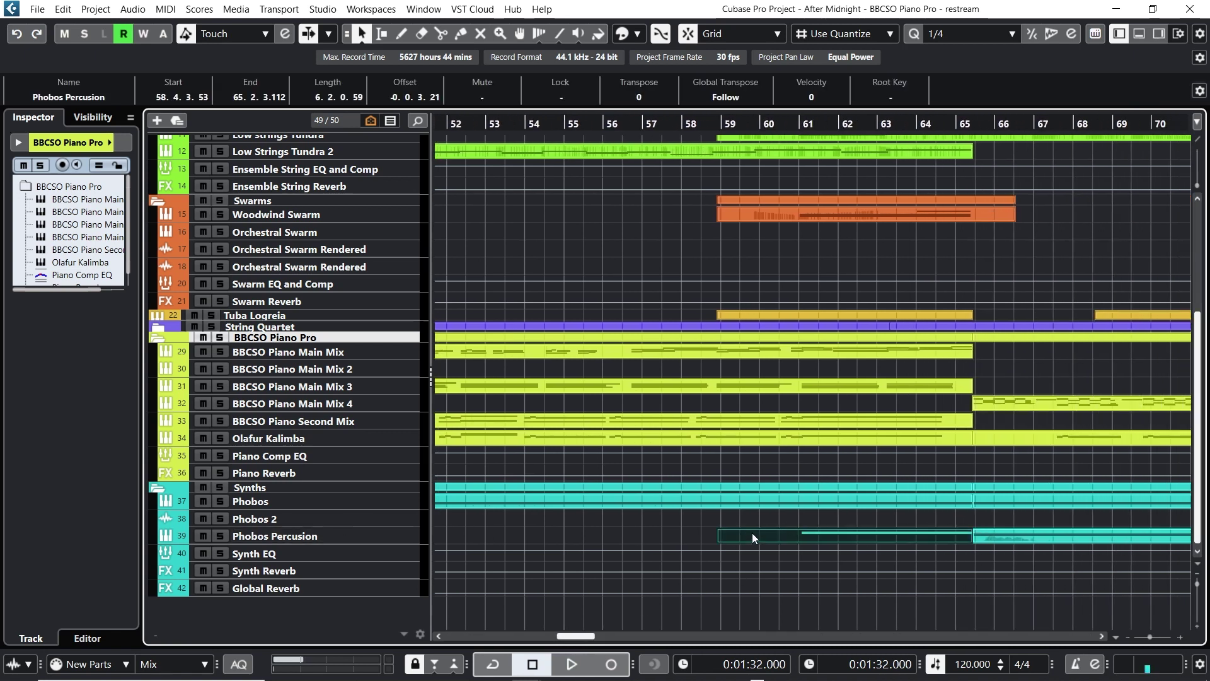
right_click(416, 537)
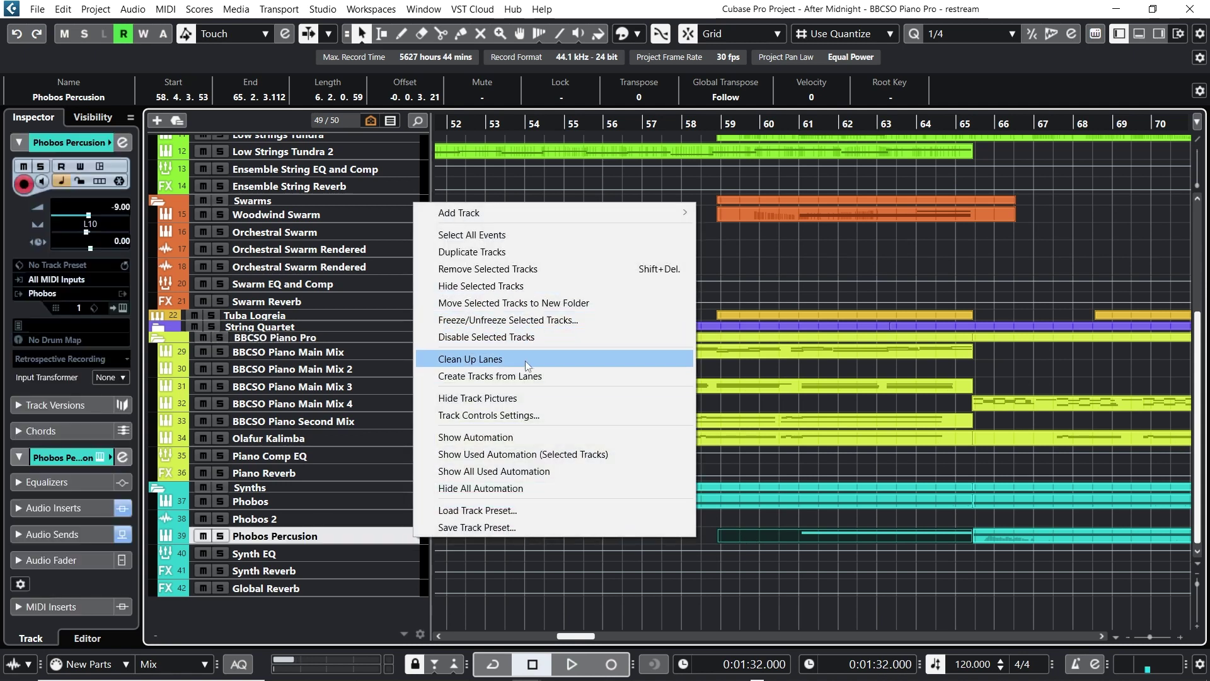
left_click(534, 436)
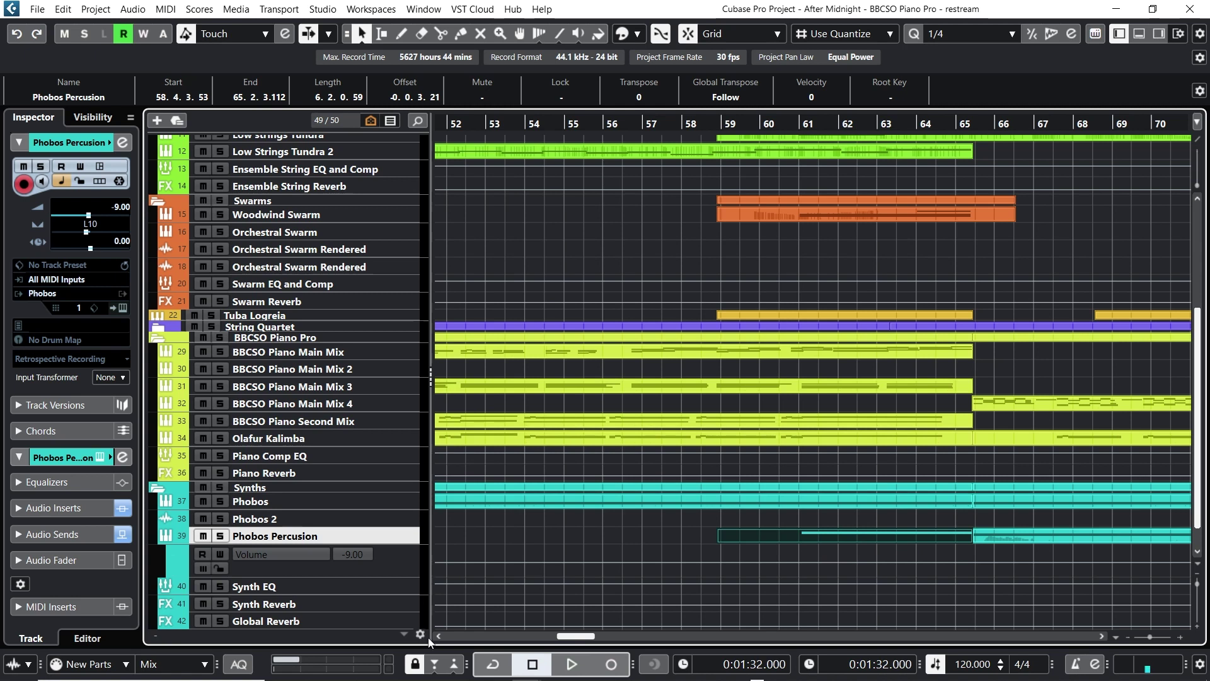
Step: Examine the notes of the London Contemp Evo part from bar 48 in a separate Key Editor window, and close the editor
left_click_drag(561, 637, 552, 638)
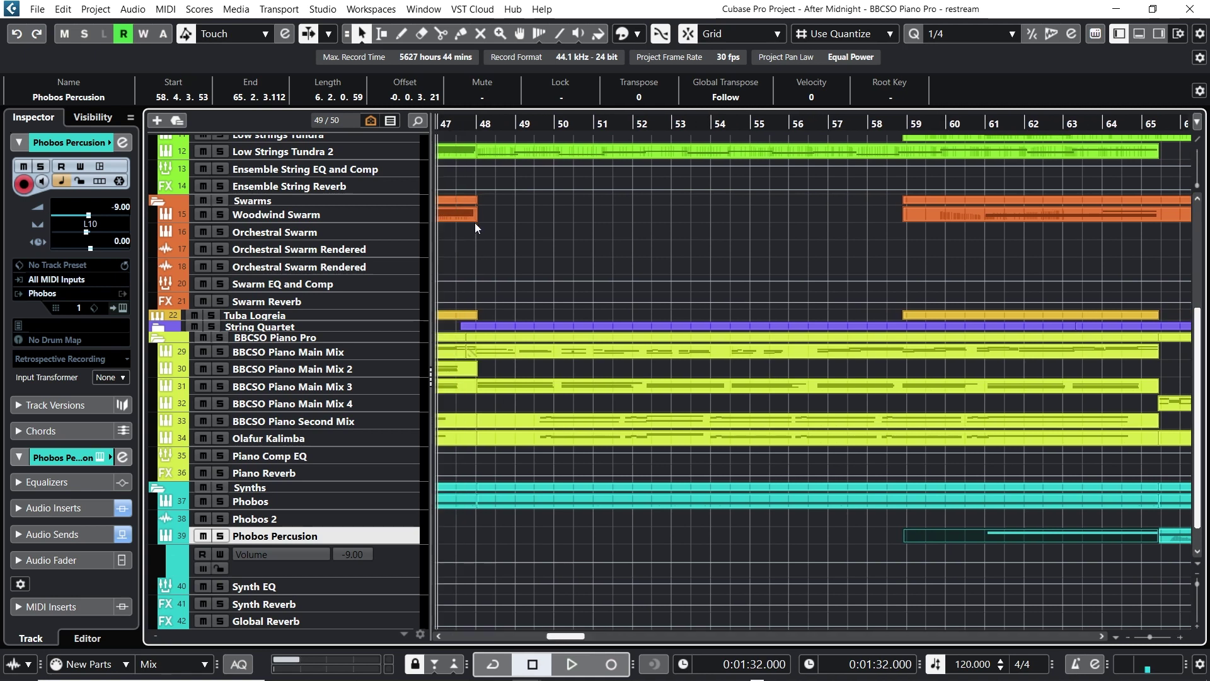
scroll(475, 222, "up", 5)
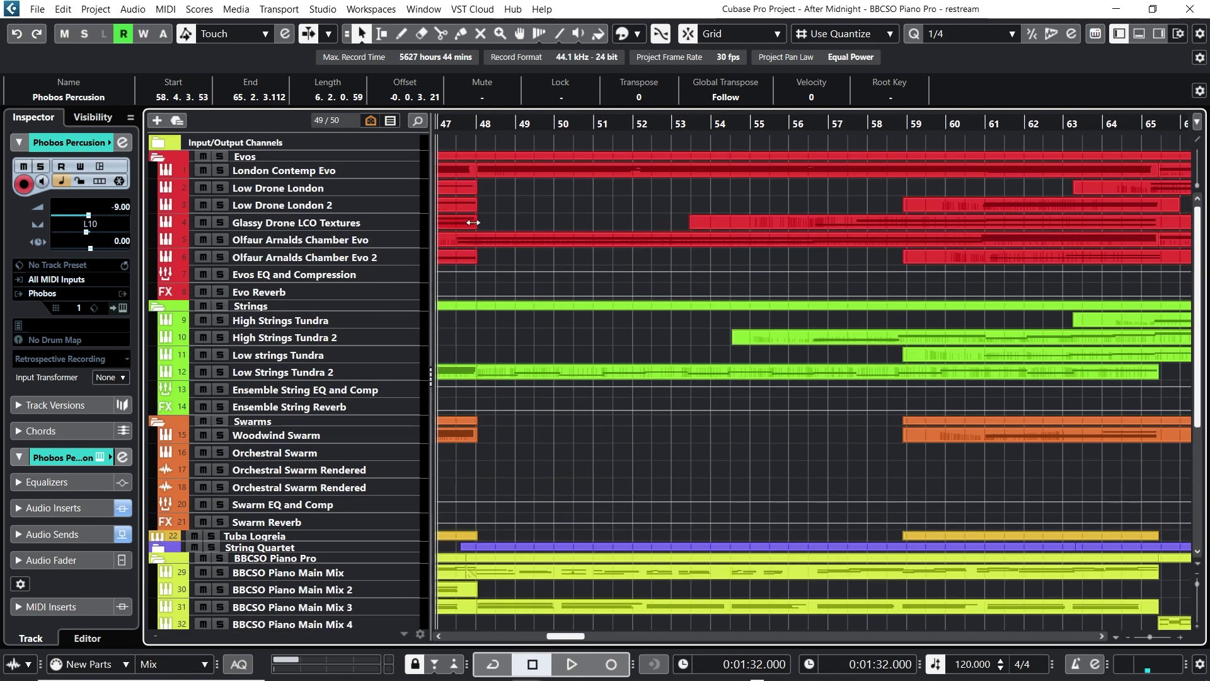
double_click(500, 166)
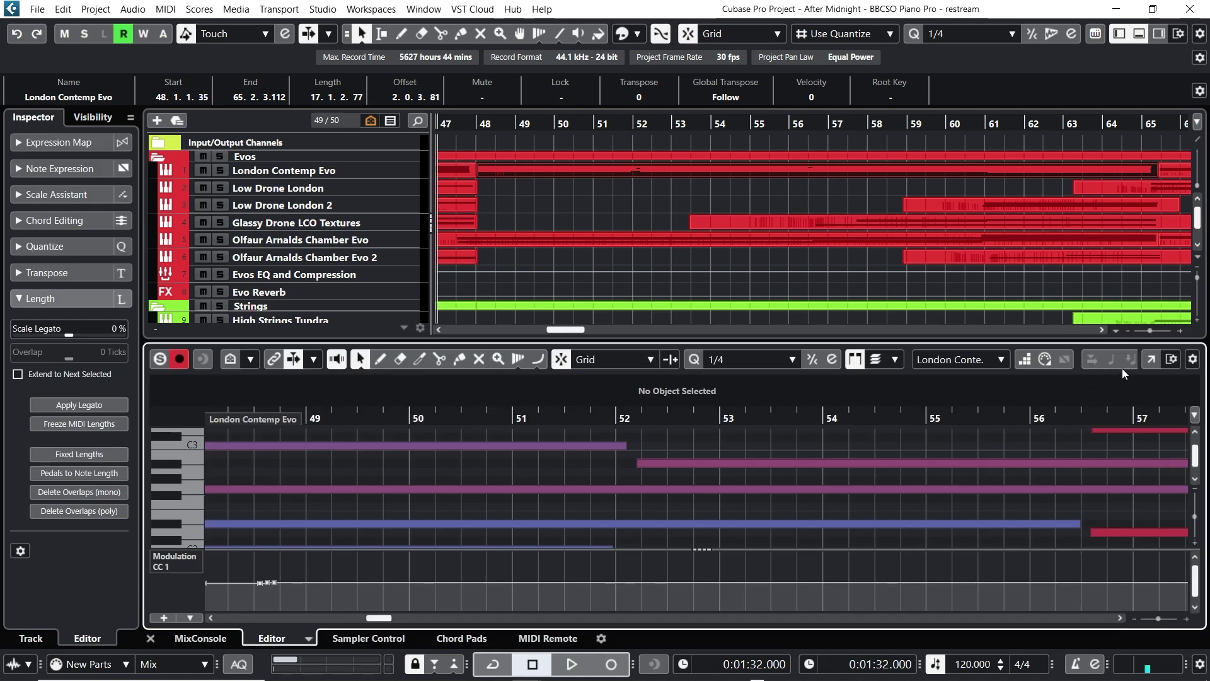
left_click(1151, 361)
scroll(615, 258, "up", 3)
left_click_drag(599, 145, 504, 464)
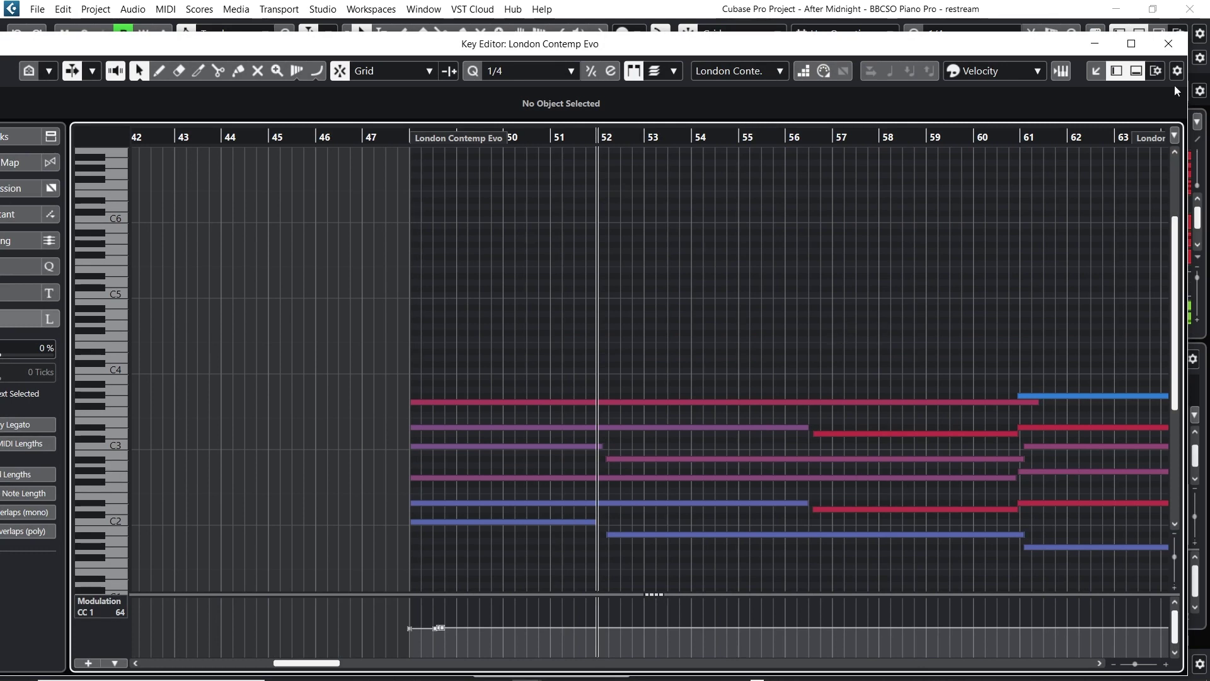
left_click(1182, 43)
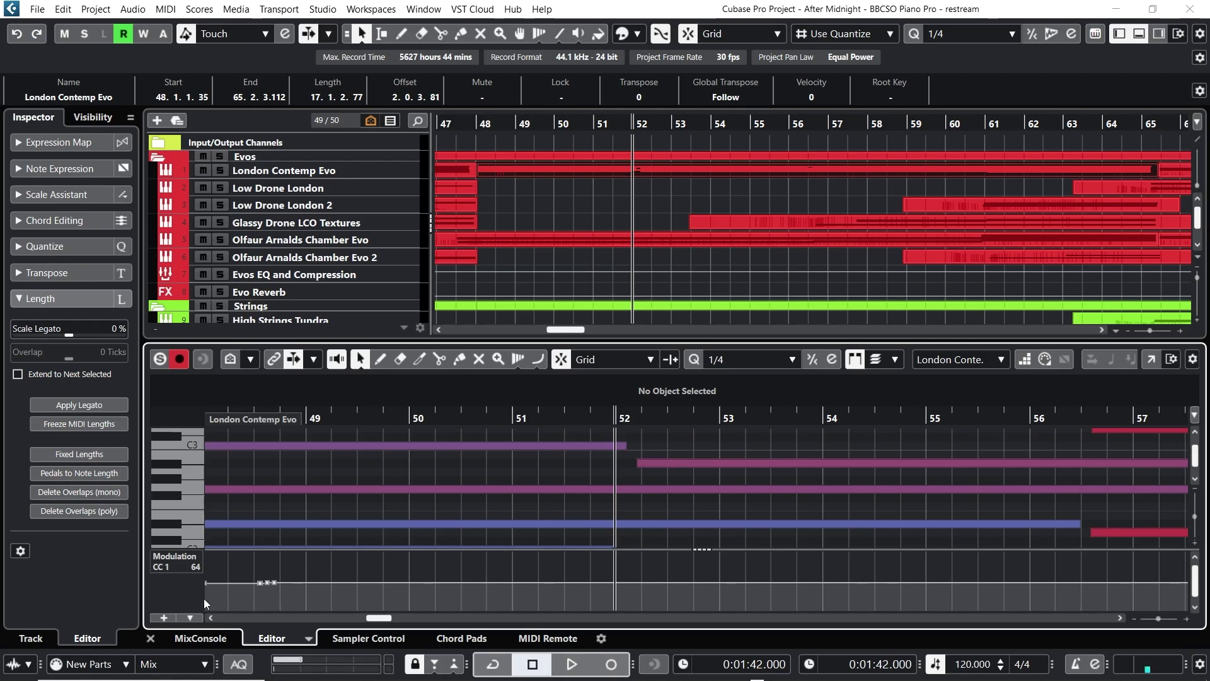
left_click(151, 638)
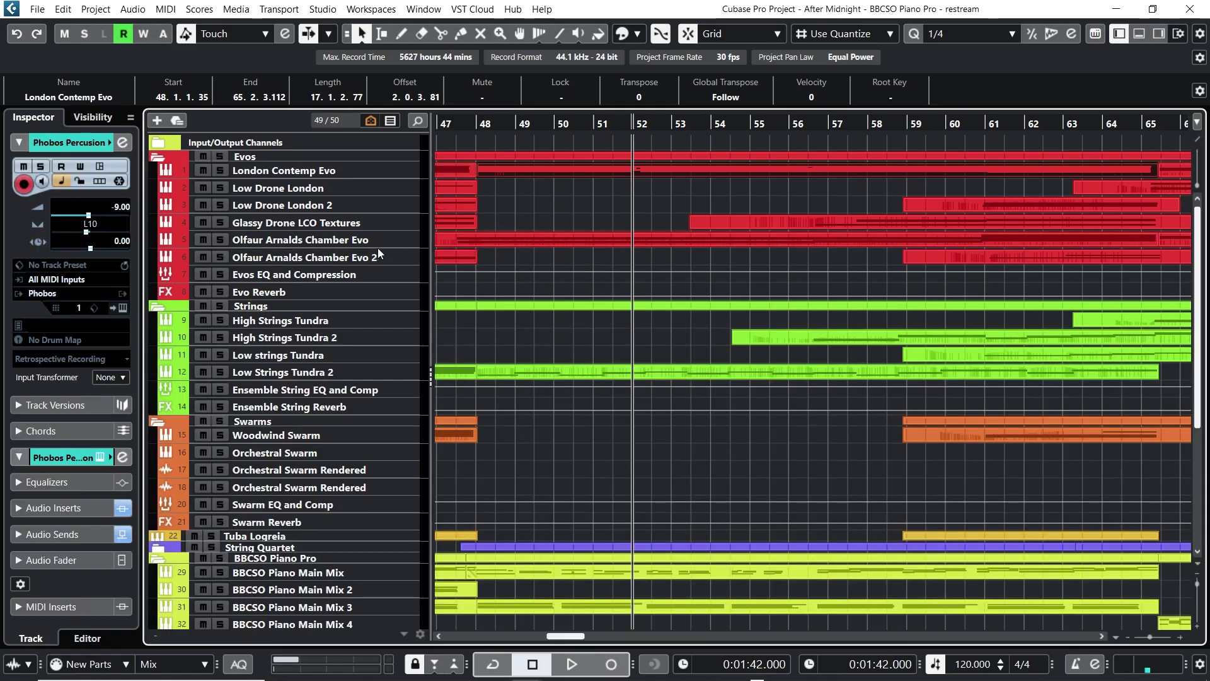
Step: Examine the notes of the Olfaur Arnalds Chamber Evo part, including its long G2 note, and close the editor
double_click(550, 237)
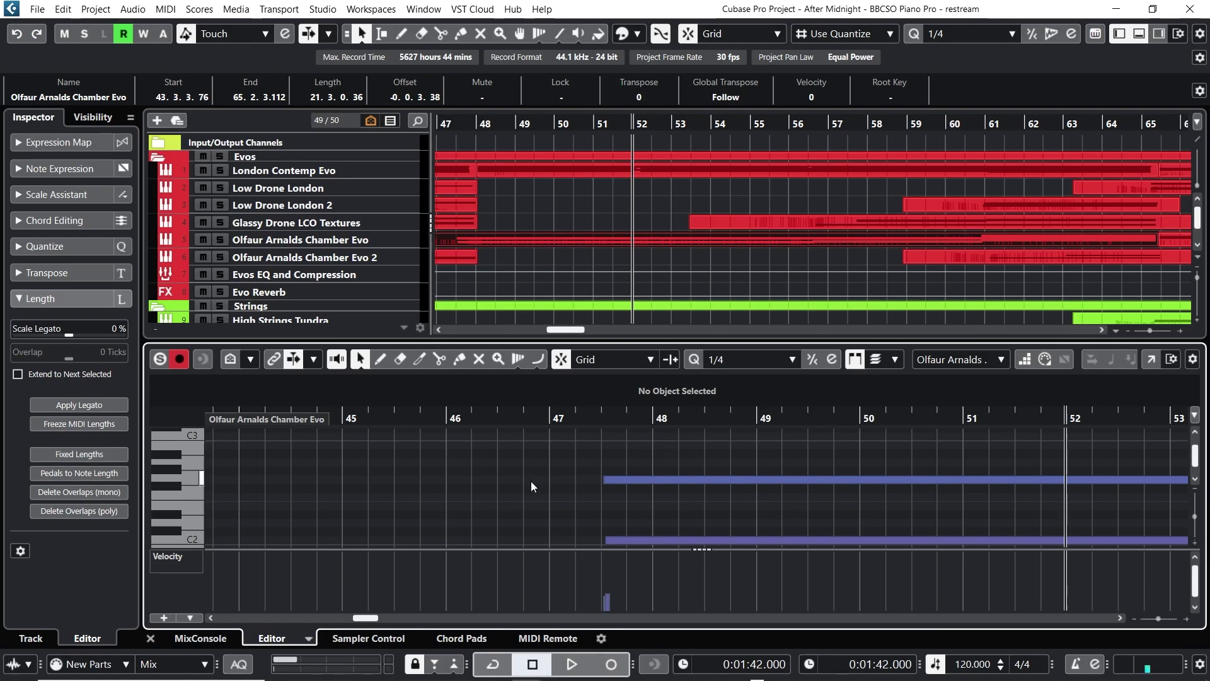
scroll(530, 482, "down", 2)
mouse_move(514, 414)
left_mouse_down()
mouse_move(505, 392)
mouse_move(517, 407)
left_mouse_up()
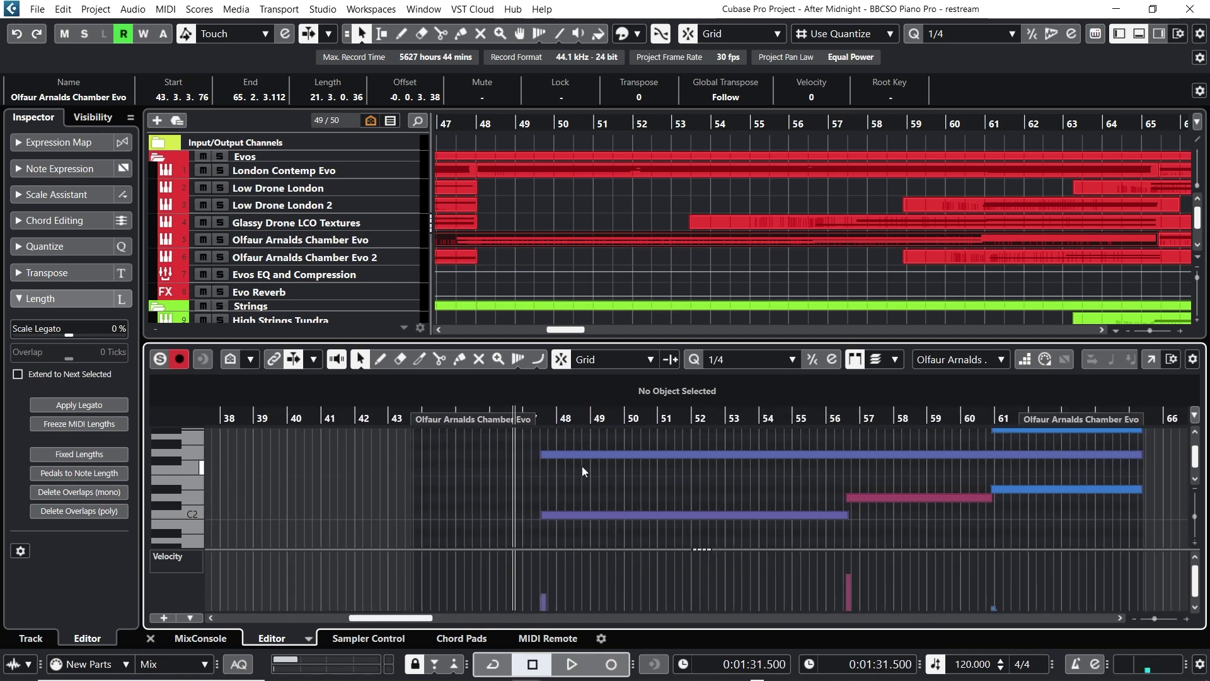
left_click(546, 454)
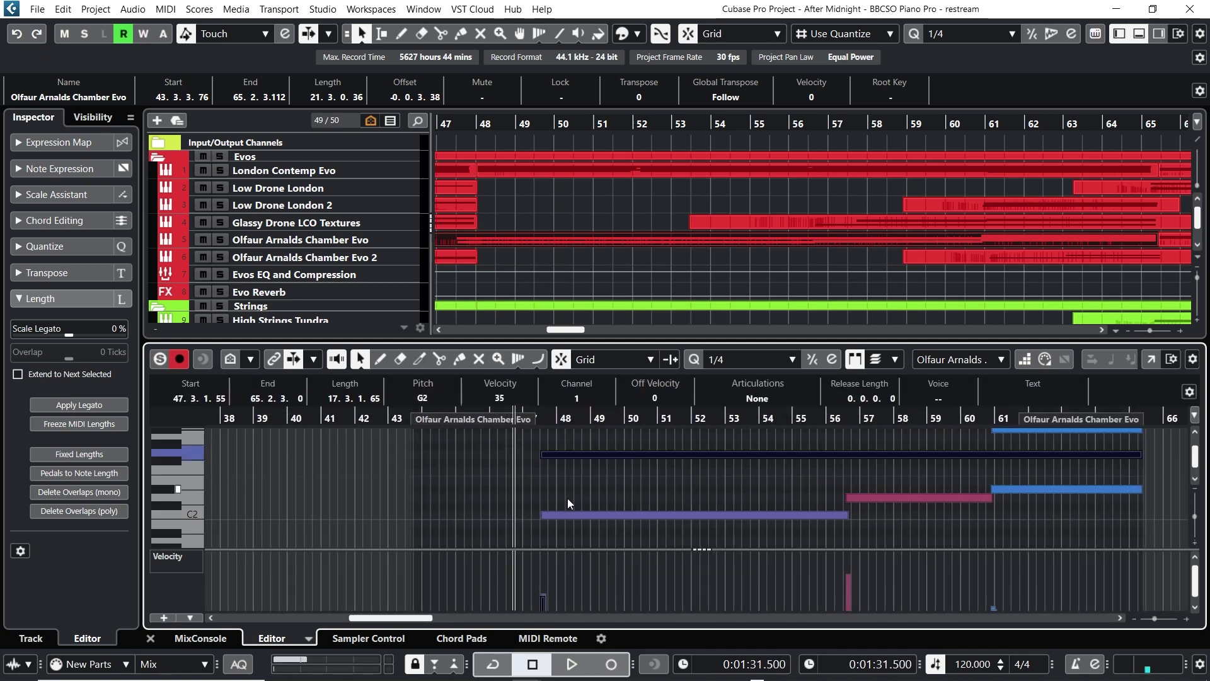
left_click(150, 638)
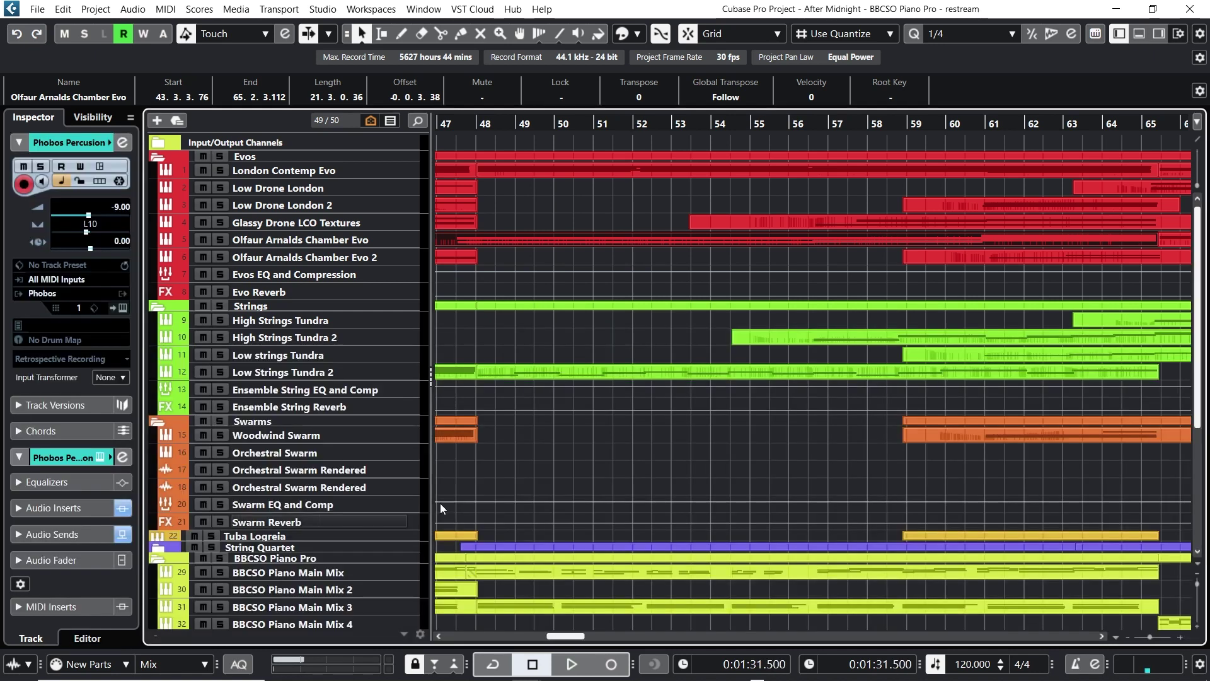
left_click(572, 327)
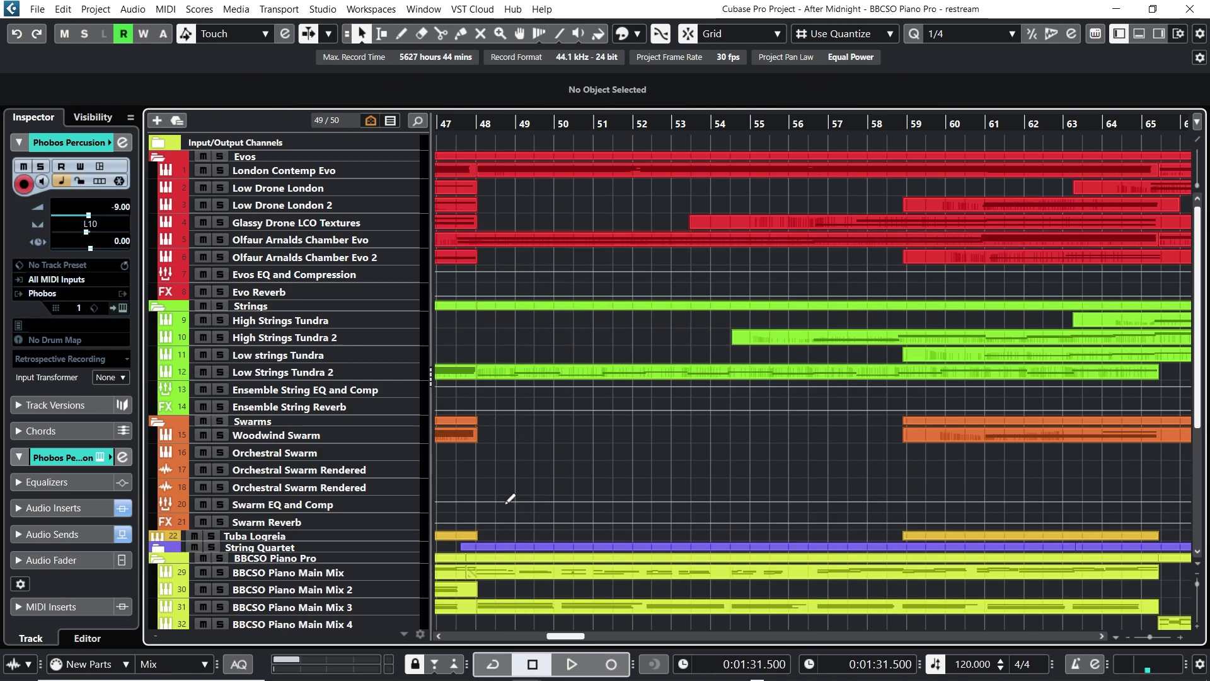
Step: Play the full arrangement from the 1:34 mark at bar 48 and stop it shortly before bar 68
scroll(510, 498, "down", 3)
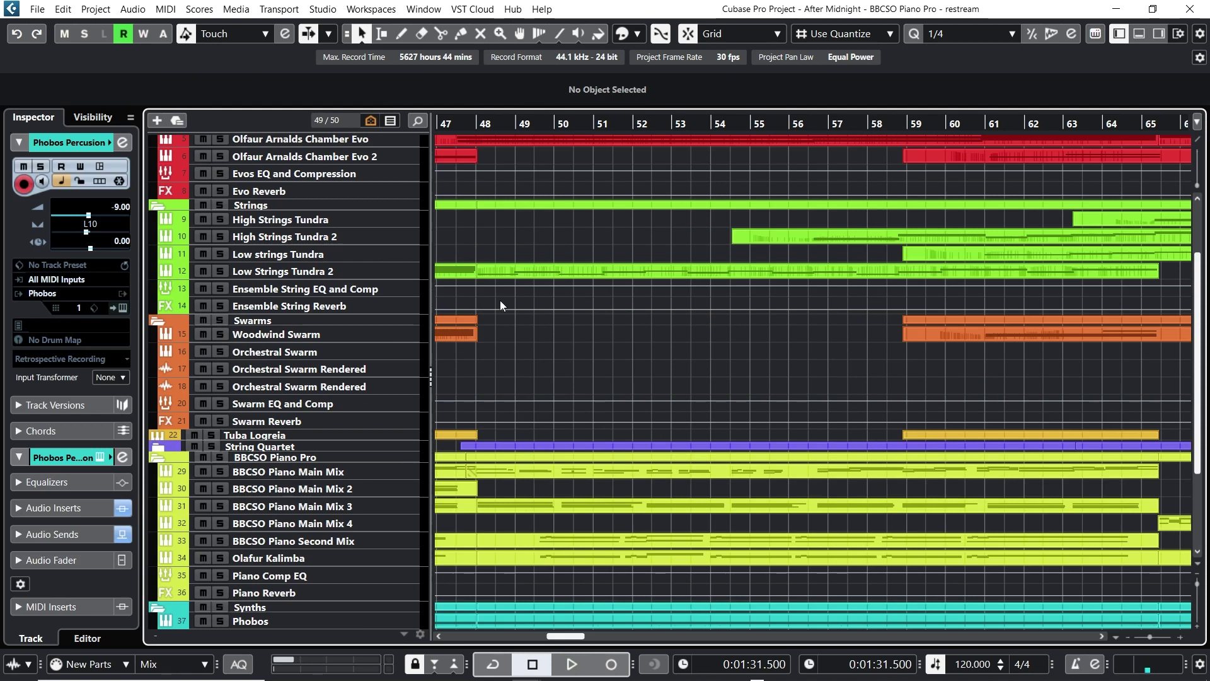
scroll(531, 315, "down", 3)
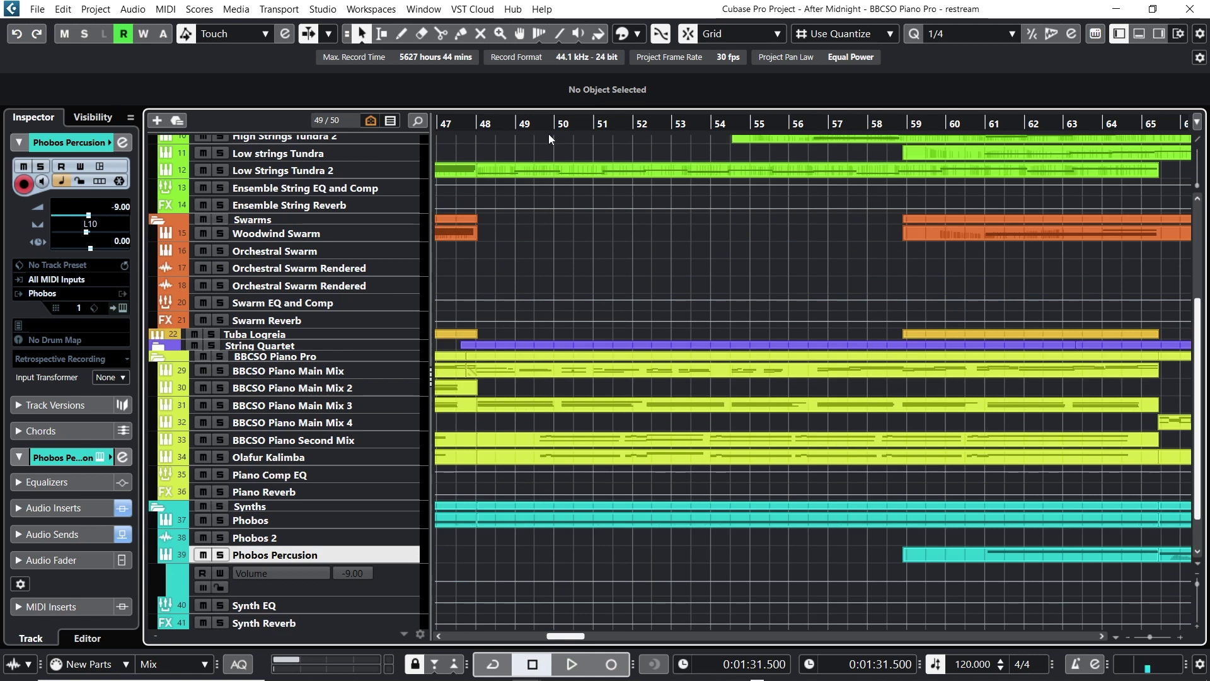
left_click(475, 130)
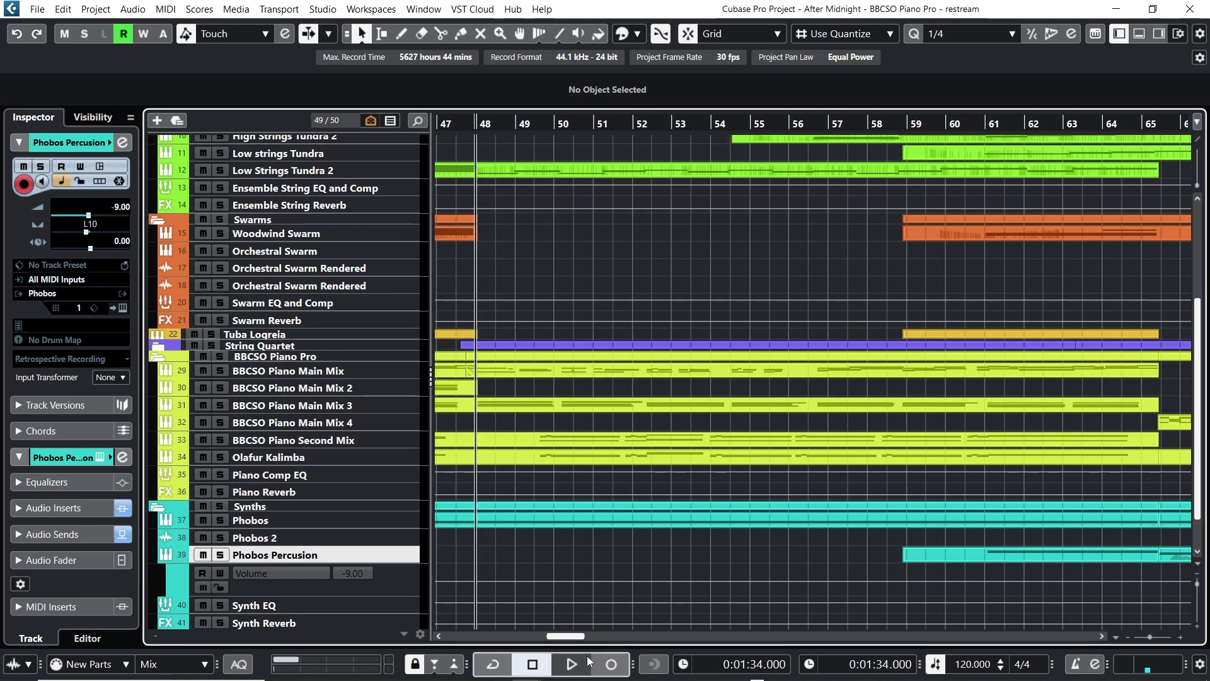
left_click(569, 664)
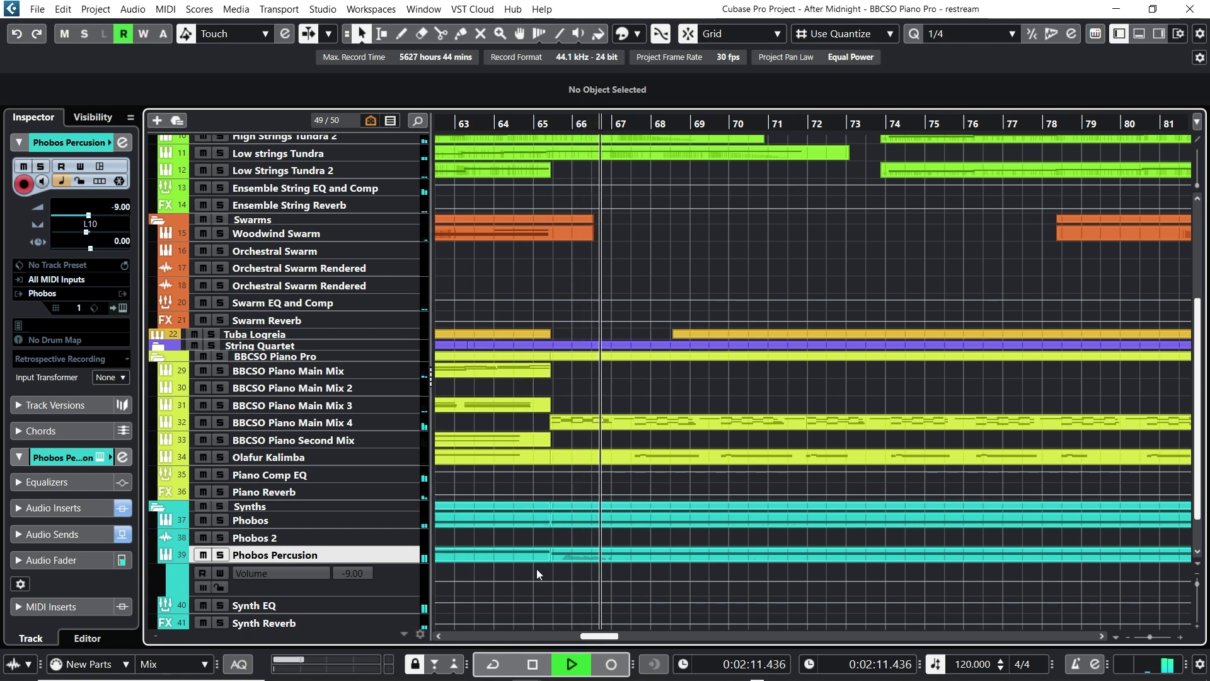
left_click(535, 662)
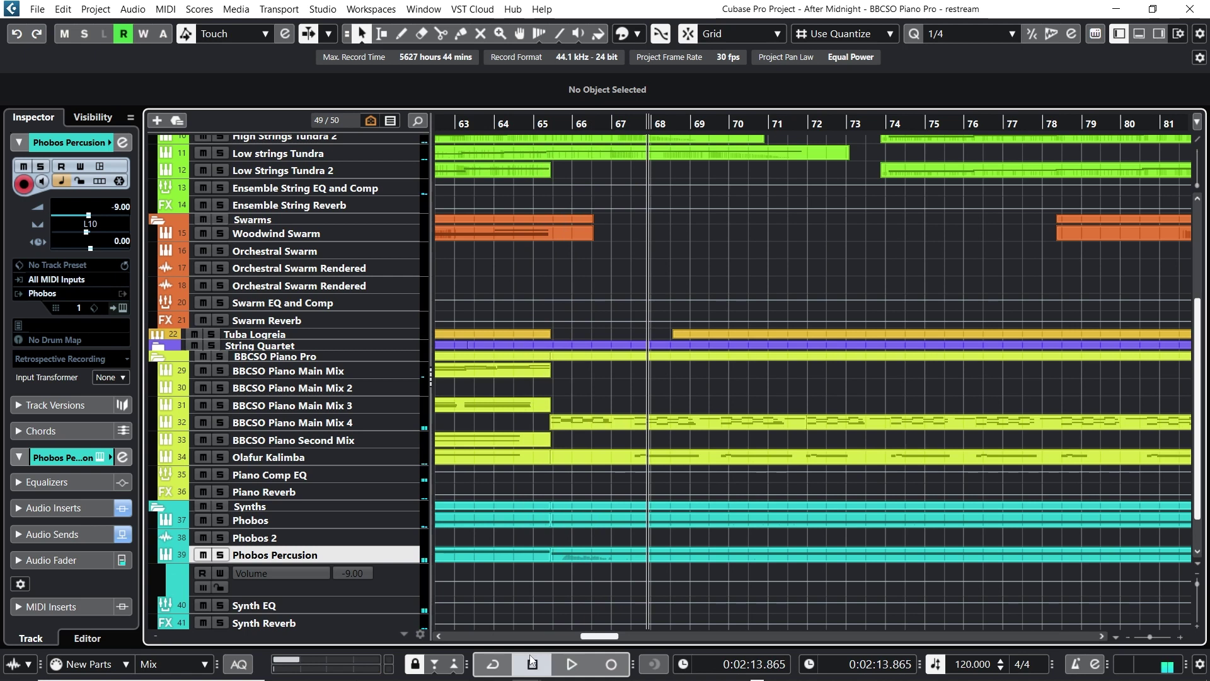
Step: Solo the BBCSO Piano Pro folder and play it from the 2:08 mark at bar 65 to bar 90
left_click(532, 127)
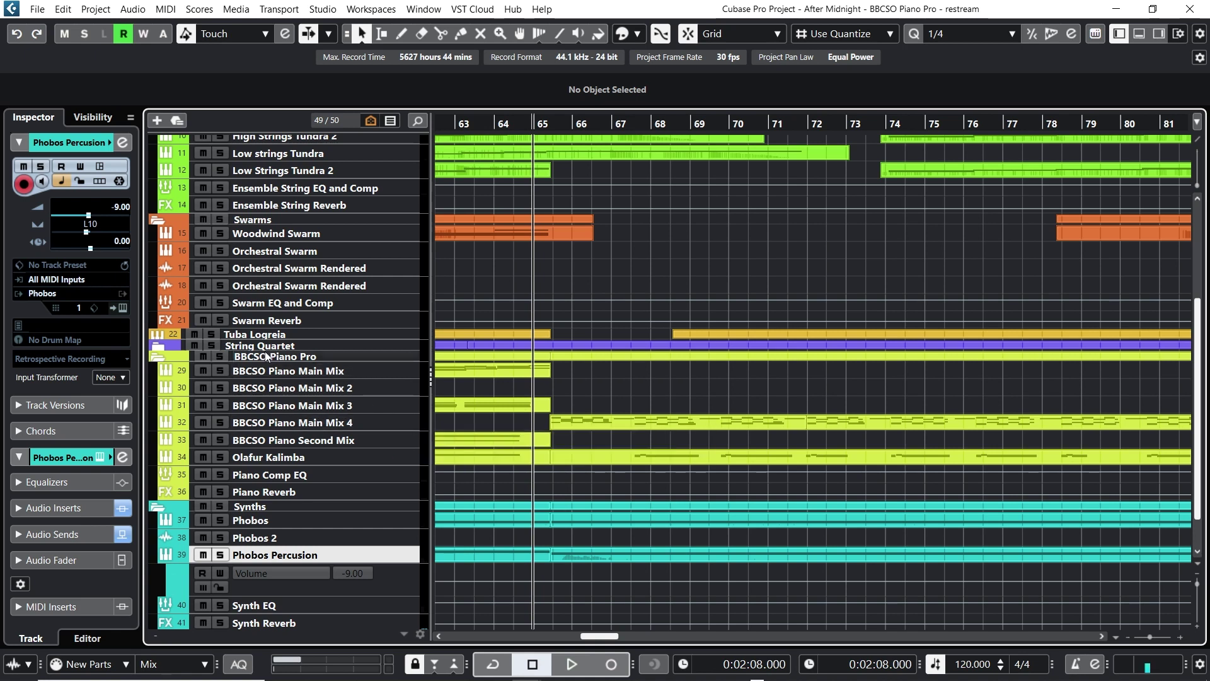
left_click(219, 356)
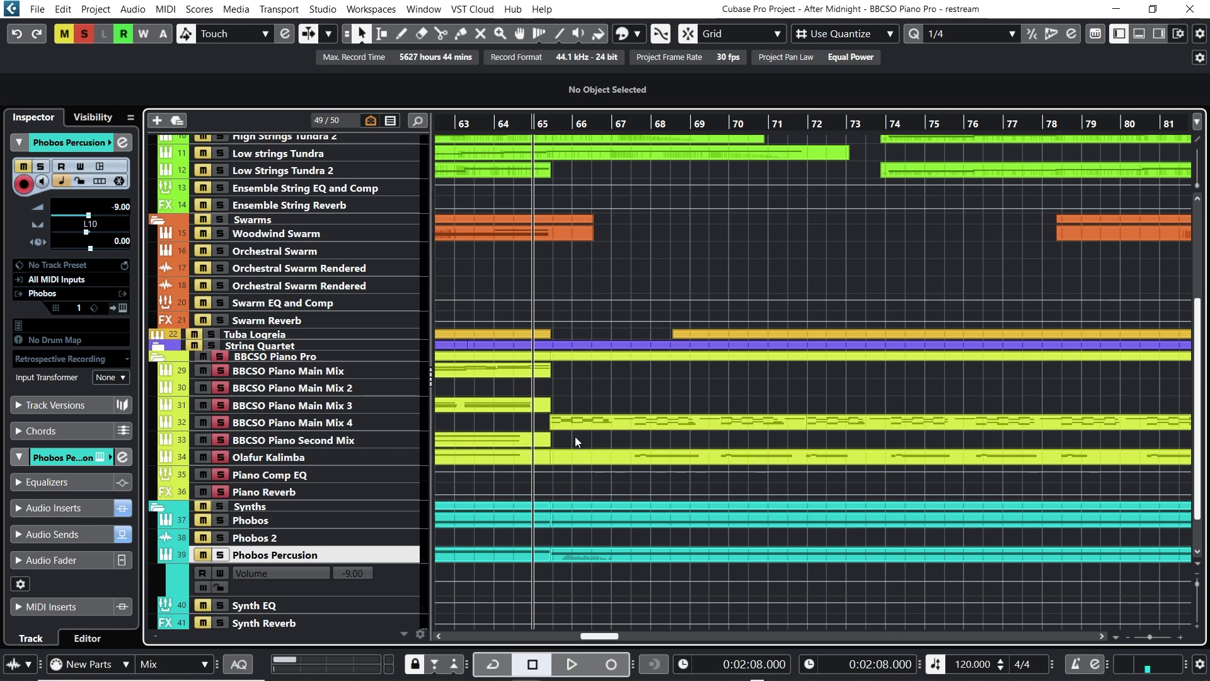
left_click(572, 663)
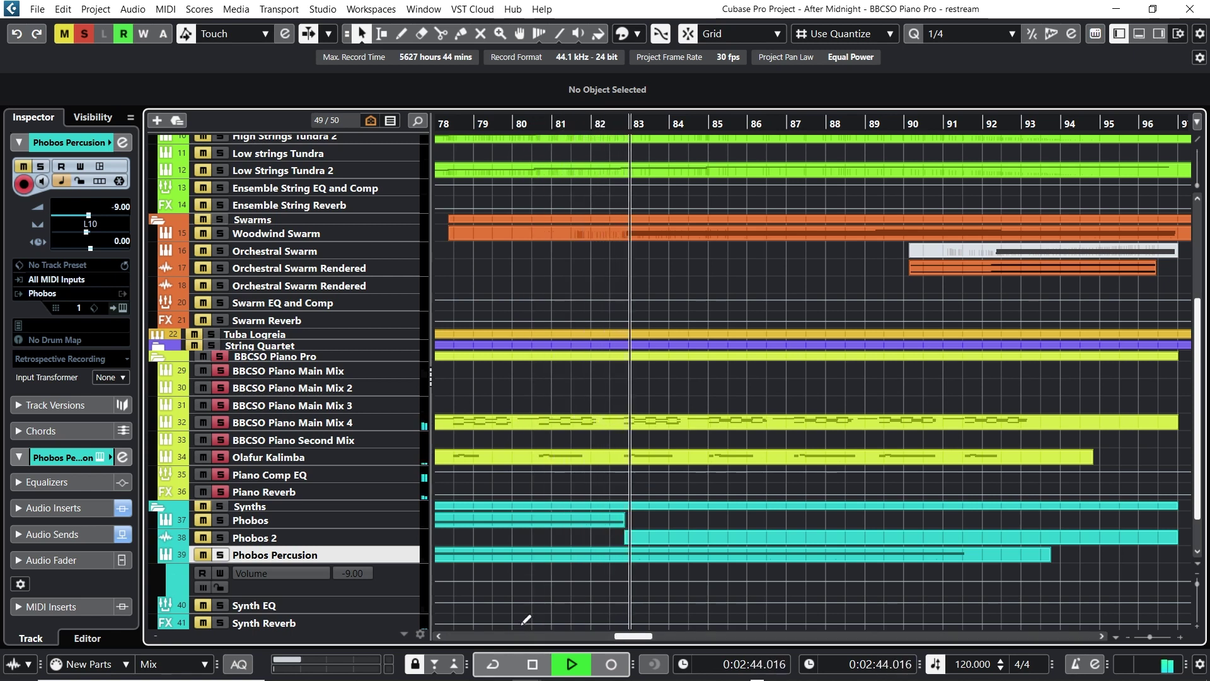
left_click(529, 665)
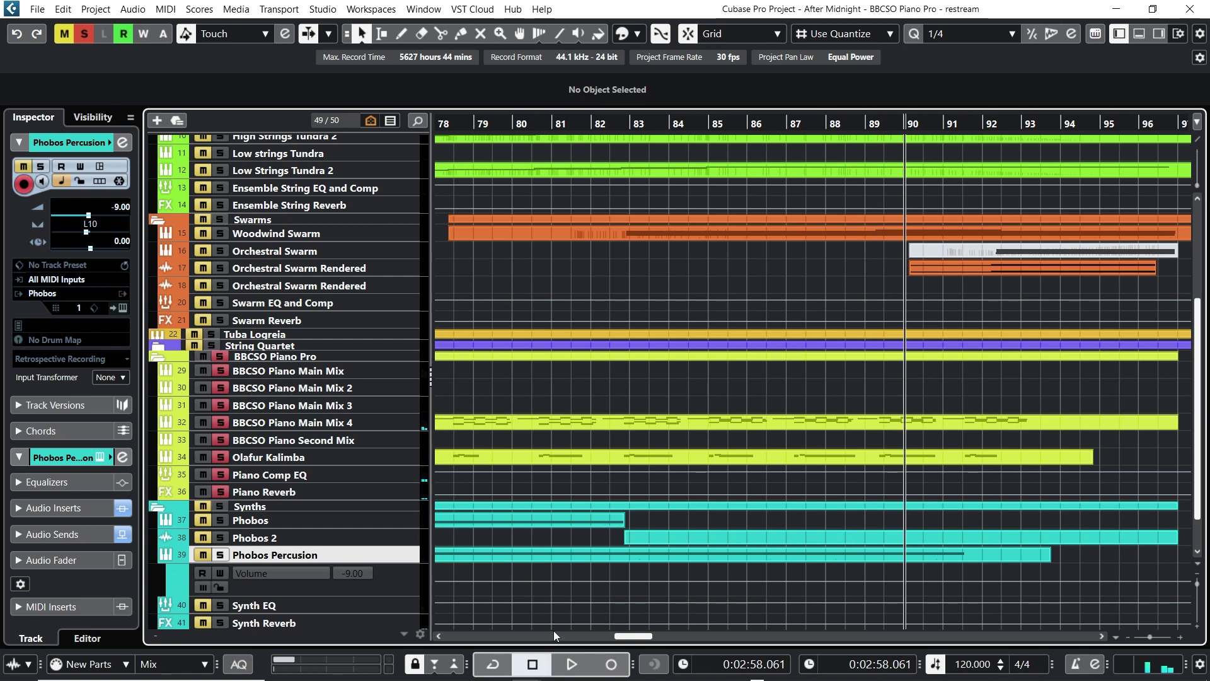
Step: Replay the soloed piano folder from bar 80, comparing it without and with the Olafur Kalimba track, and stop after bar 85
left_click(514, 128)
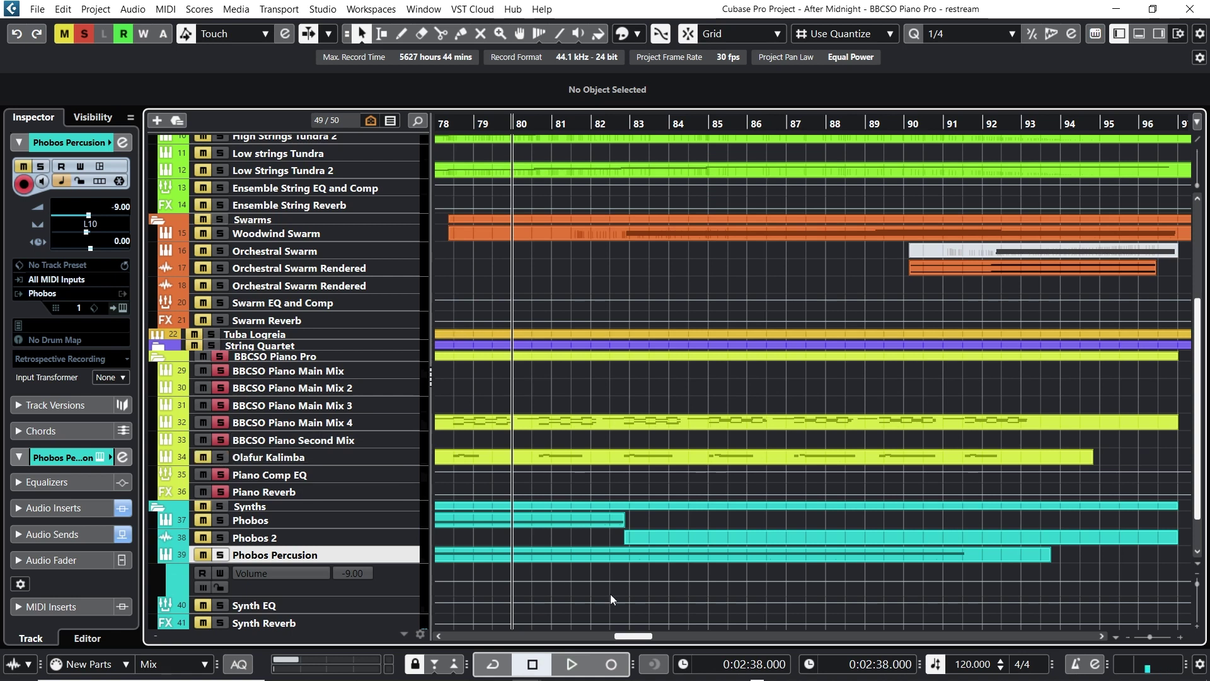
left_click(581, 662)
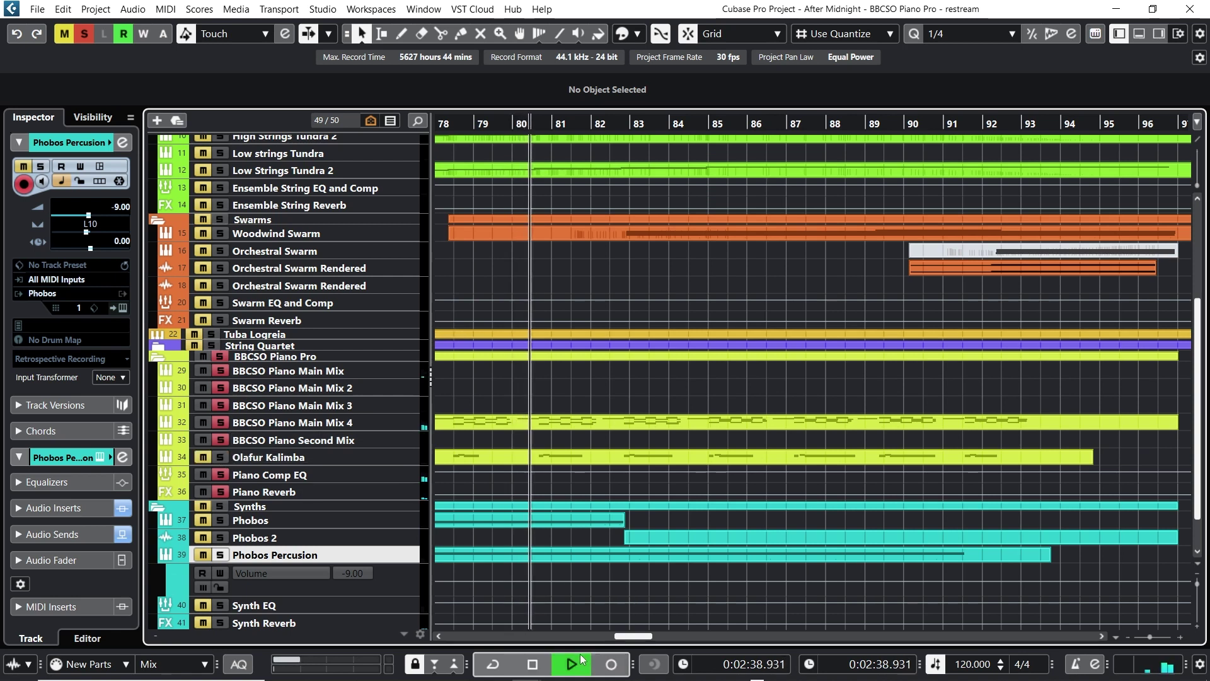
left_click(537, 664)
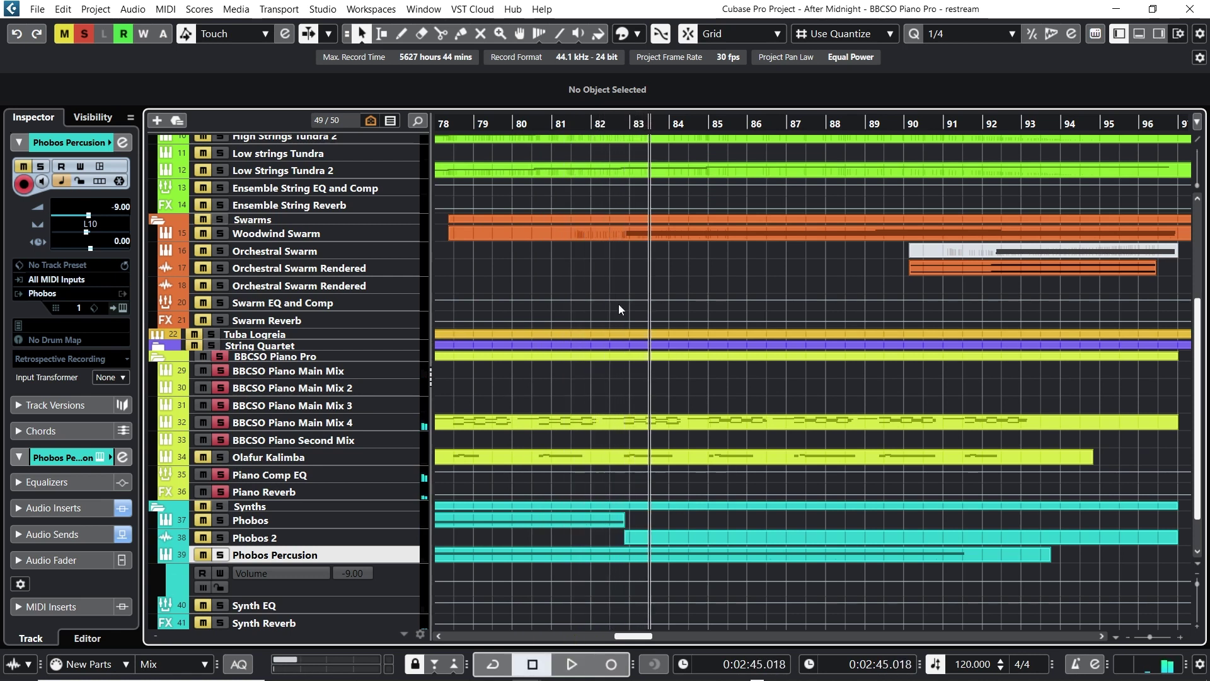
left_click(519, 126)
left_click(558, 665)
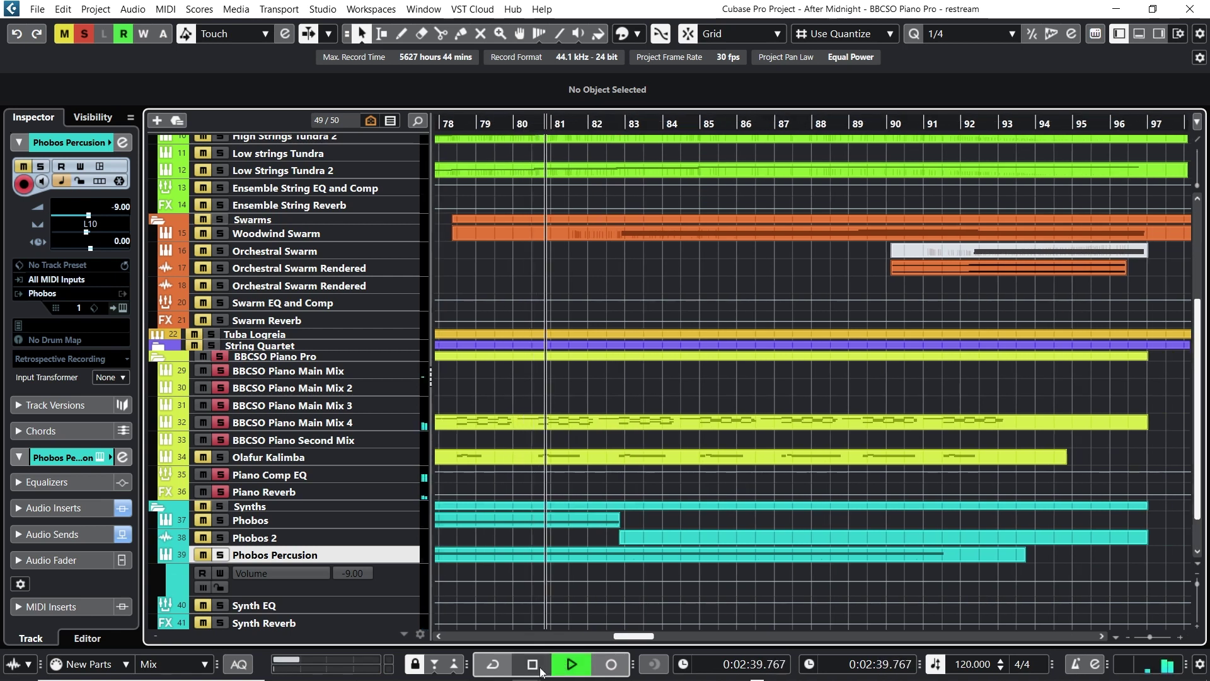
left_click(202, 453)
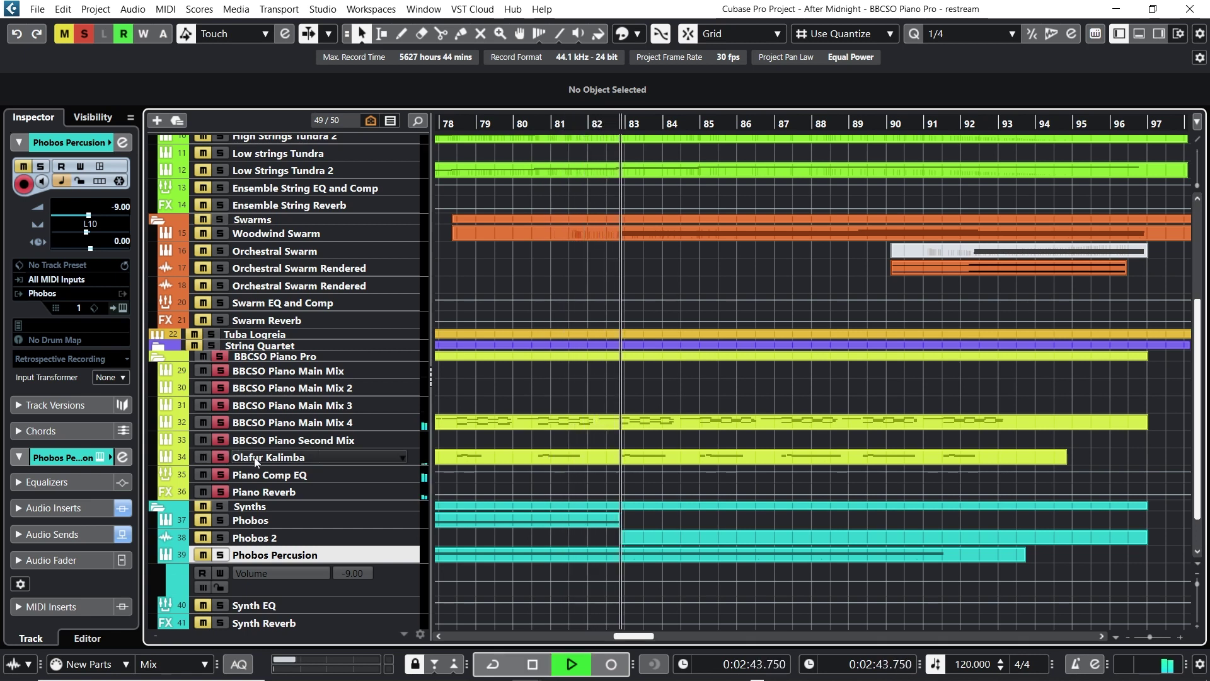
left_click(533, 664)
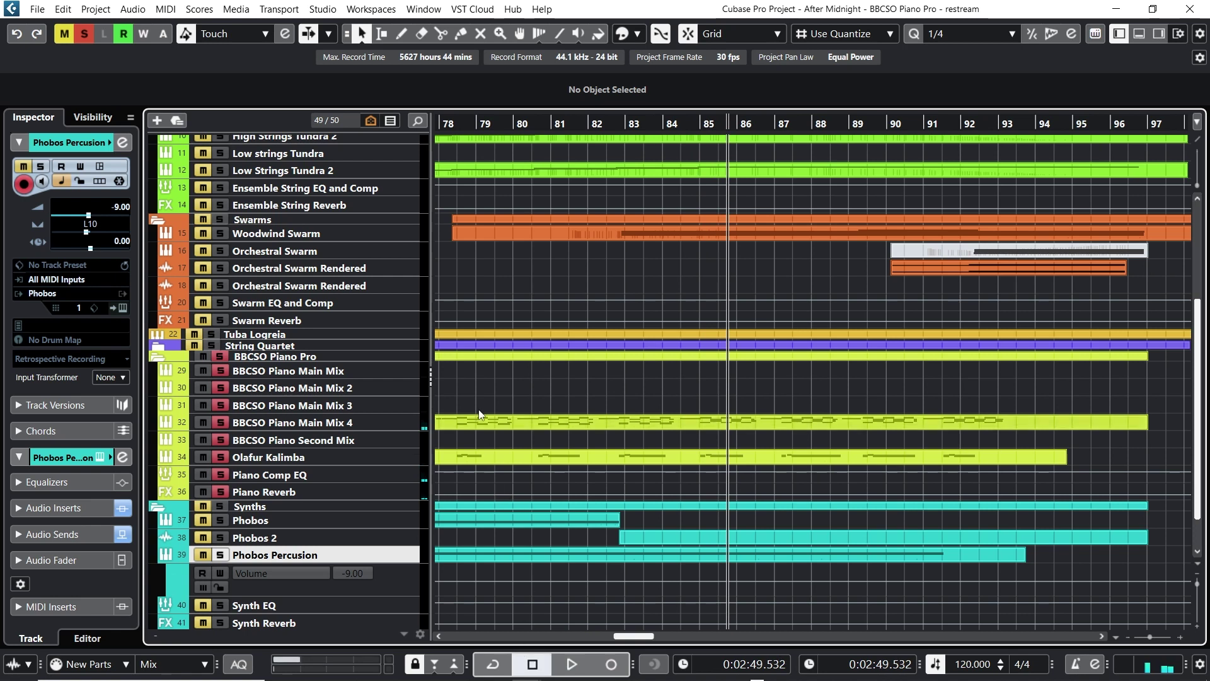
Step: Open the BBCSO Piano Main Mix 4 track's part after bar 65 in the Key Editor and set its first A#4 note's velocity to 108
left_click_drag(585, 131, 764, 120)
left_click(858, 425)
double_click(857, 425)
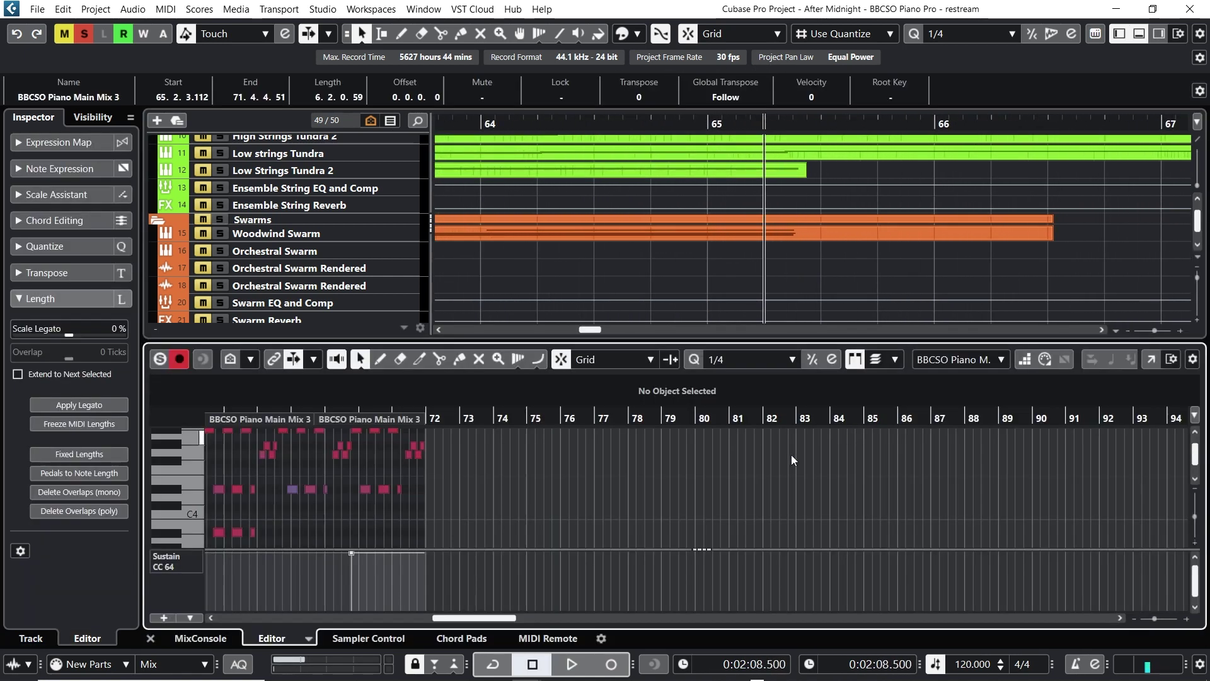
left_click_drag(453, 417, 555, 491)
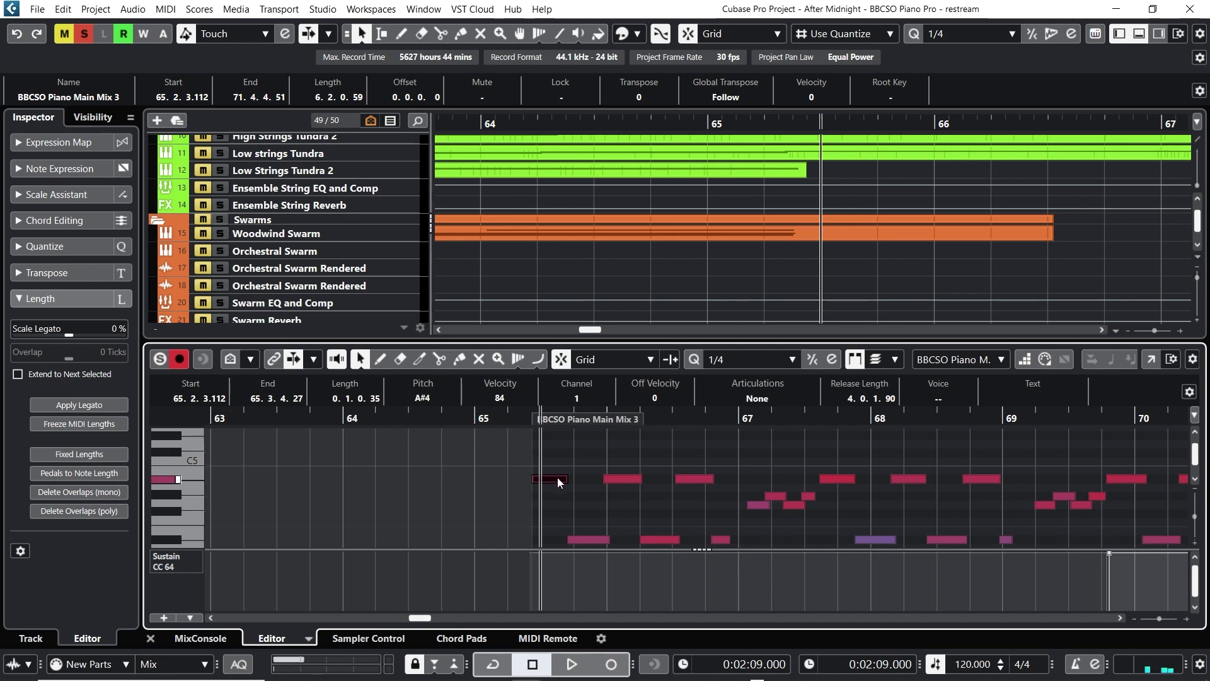
left_click_drag(505, 398, 503, 502)
Step: Unsolo the BBCSO Piano Pro folder and play the full mix from bar 65 to bar 70
left_click(473, 421)
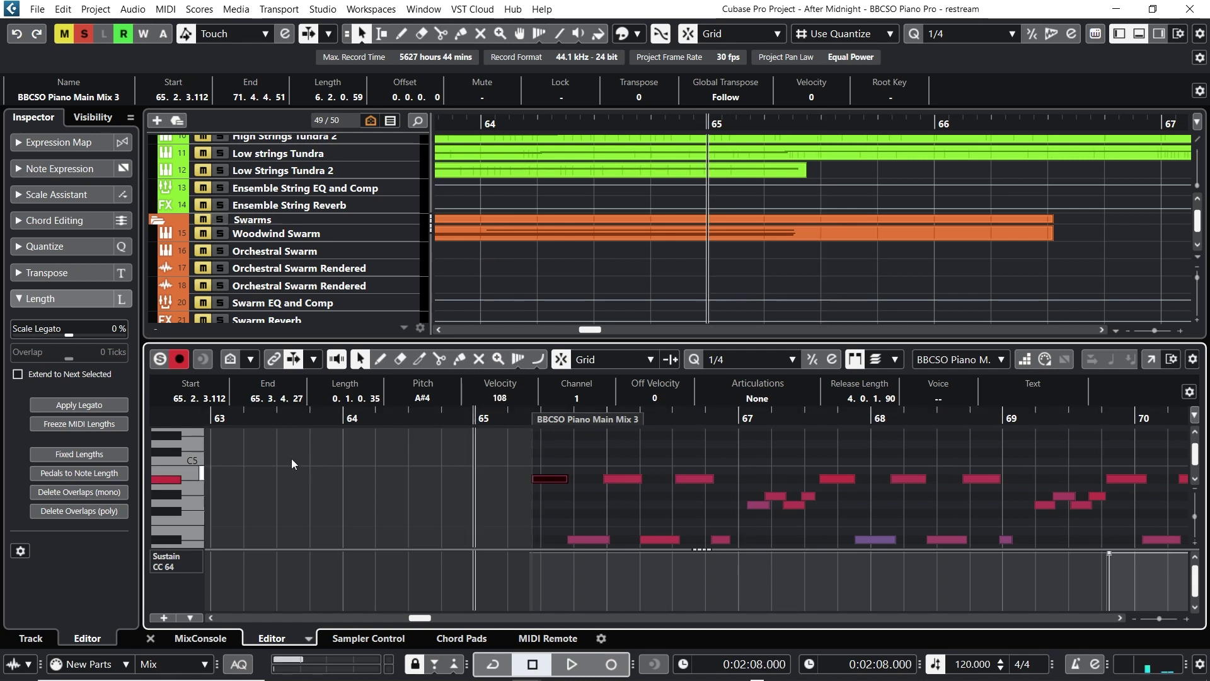
scroll(376, 218, "down", 4)
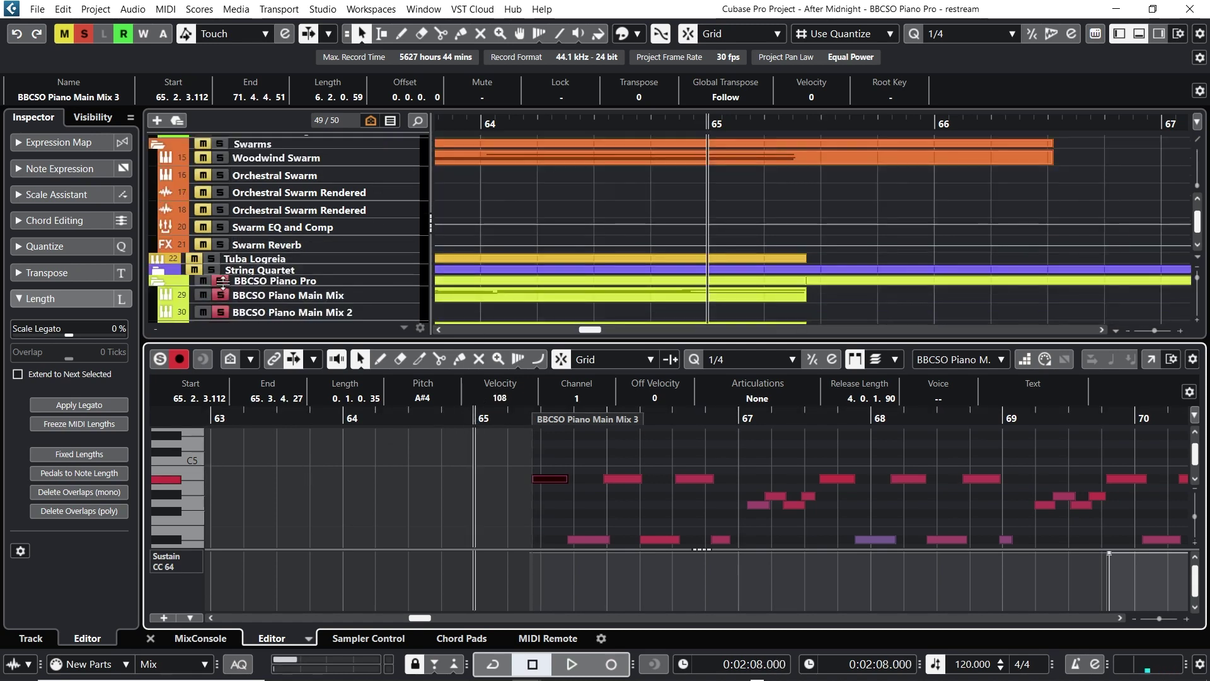
left_click(220, 281)
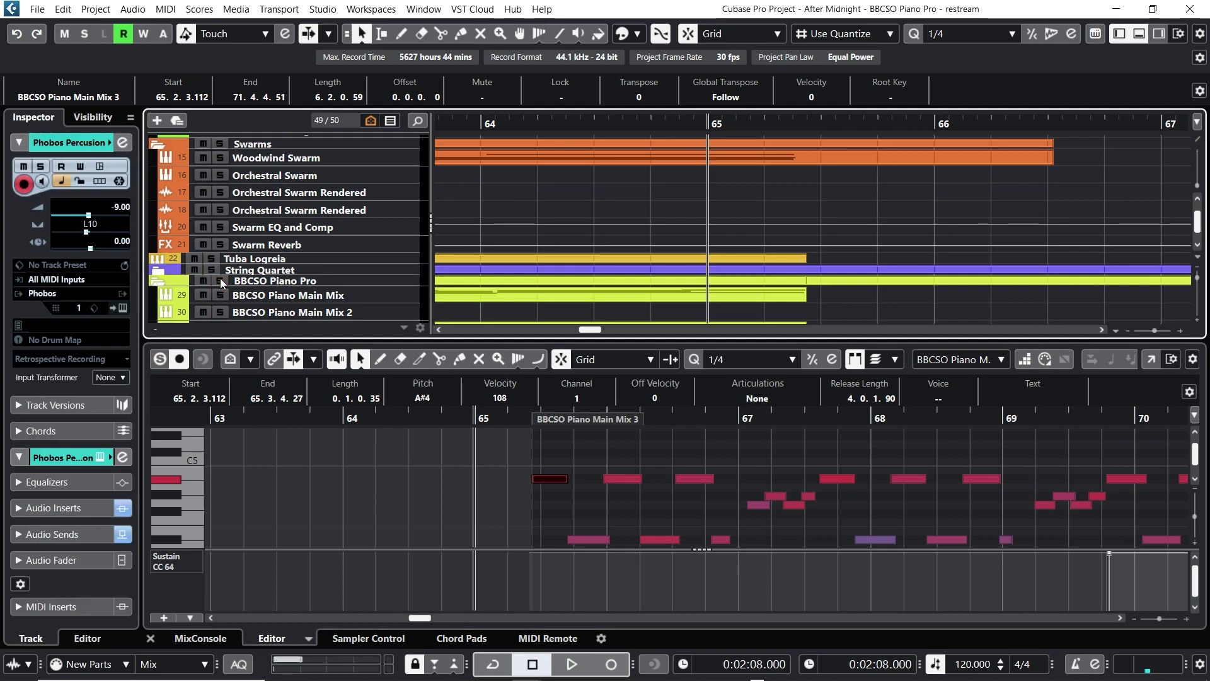
left_click(571, 665)
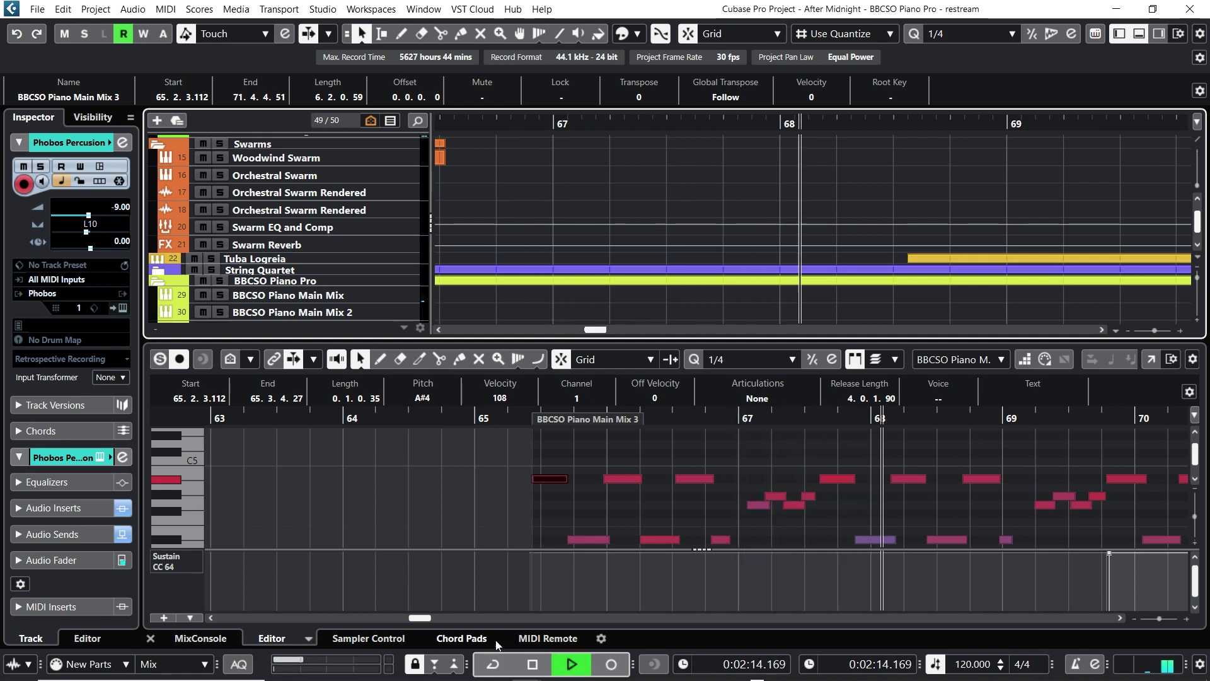
left_click(533, 665)
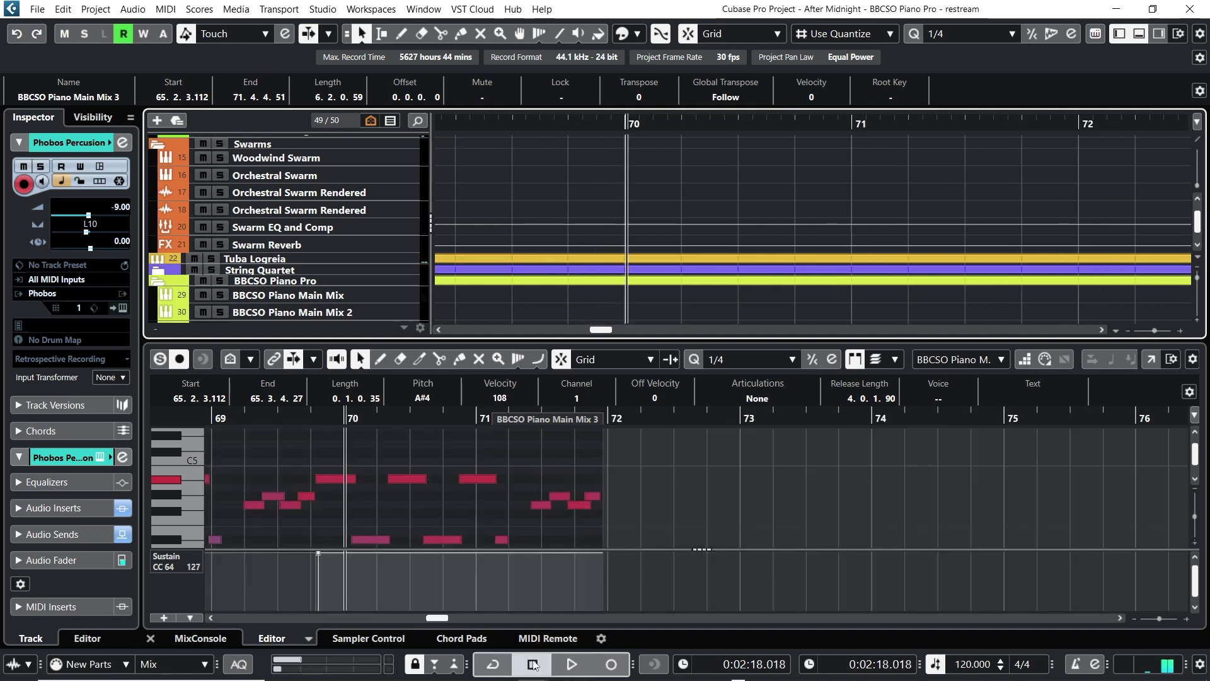
Step: Close the Key Editor, solo the BBCSO Piano Main Mix 4 track and play it briefly from bar 65
left_click(151, 638)
left_click_drag(514, 121, 702, 104)
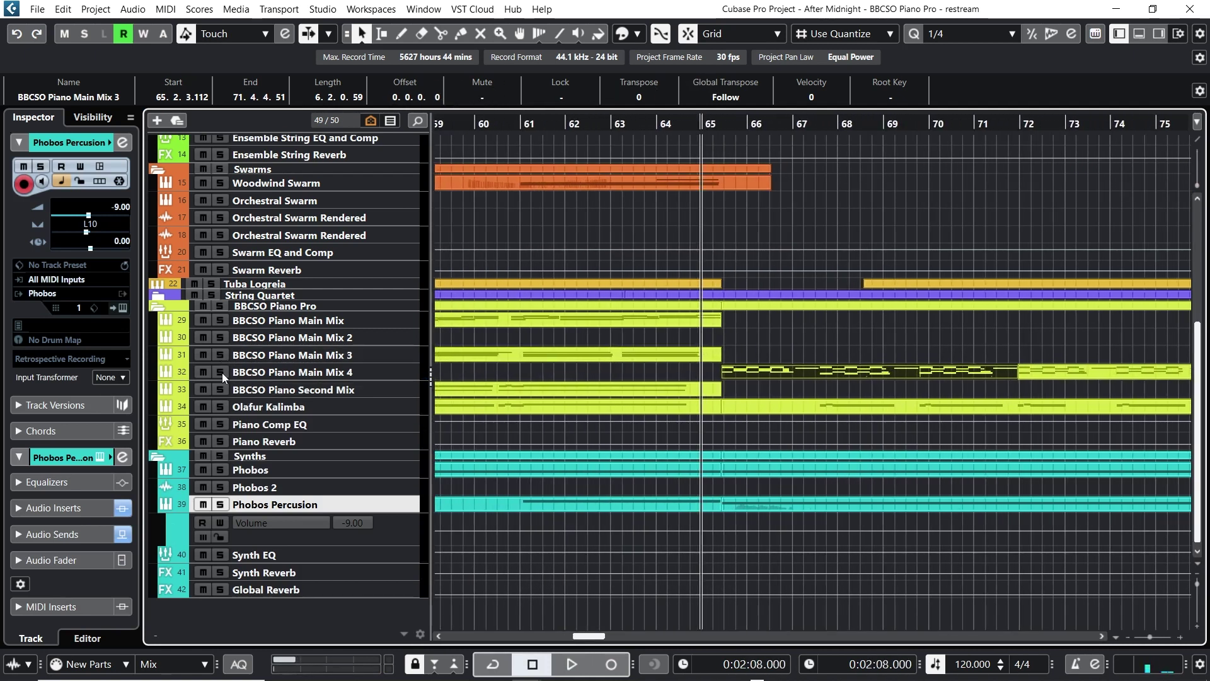
left_click(220, 372)
left_click(572, 665)
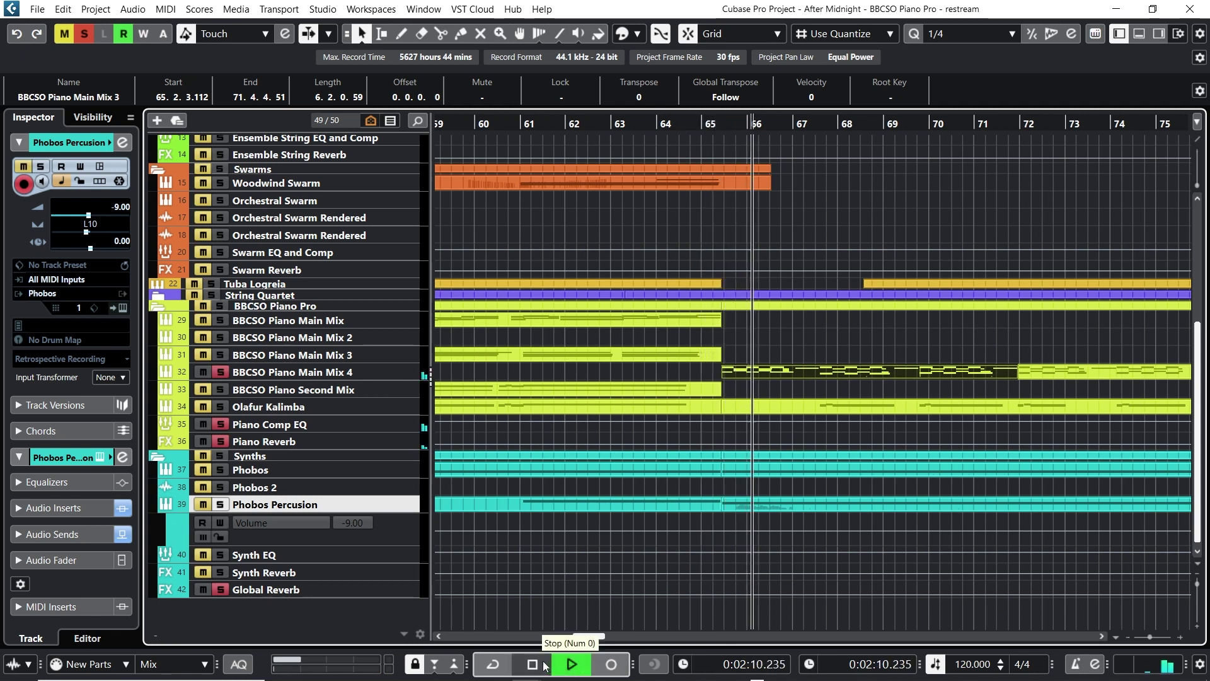
left_click(546, 666)
Step: Unsolo the BBCSO Piano Main Mix 4 track and play the full mix from the 2:56 mark until just before bar 97
left_click(682, 127)
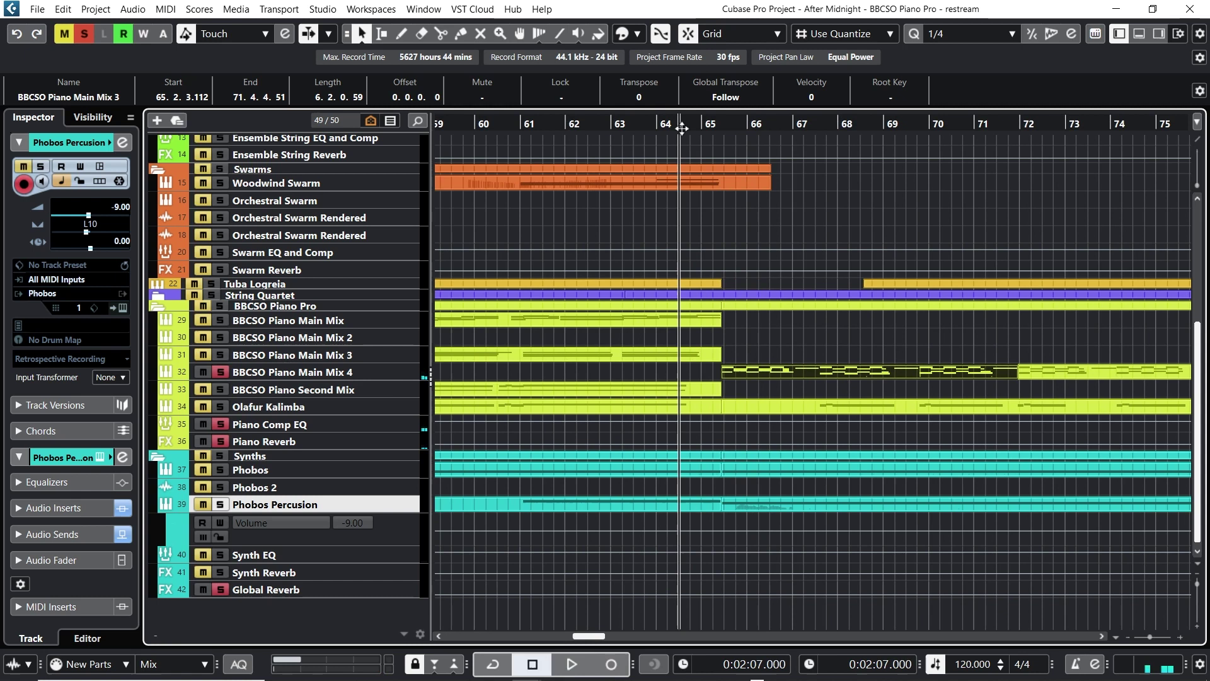
left_click_drag(646, 122, 844, 102)
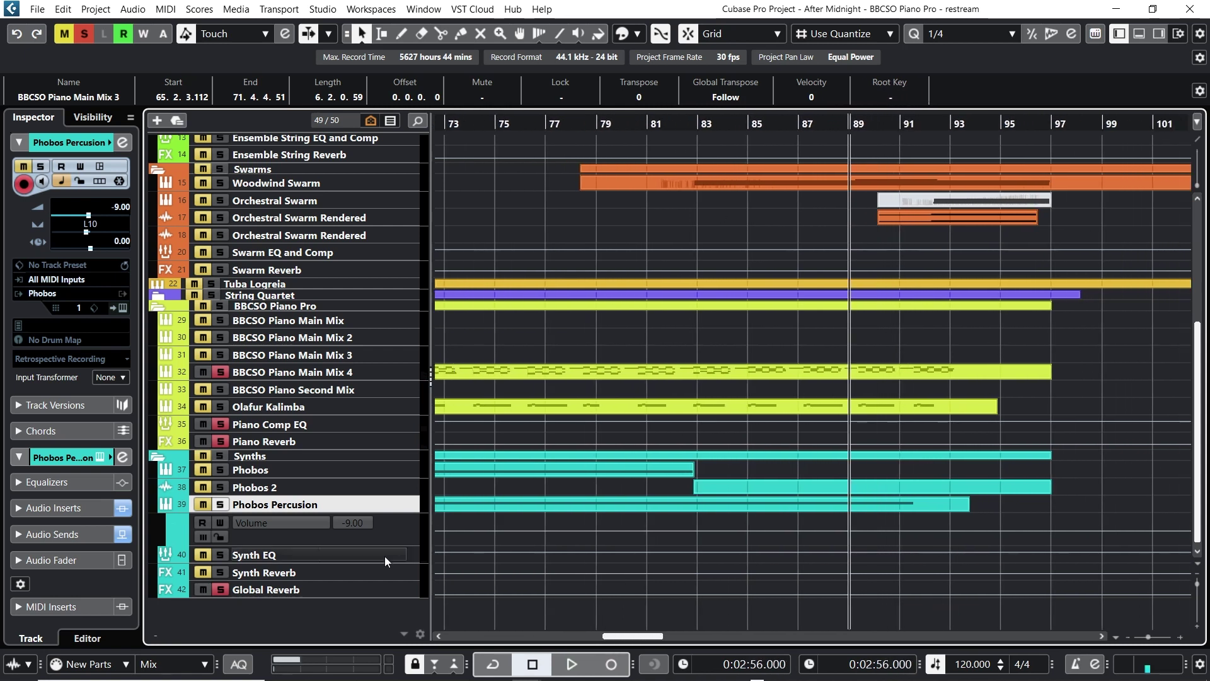
left_click(224, 371)
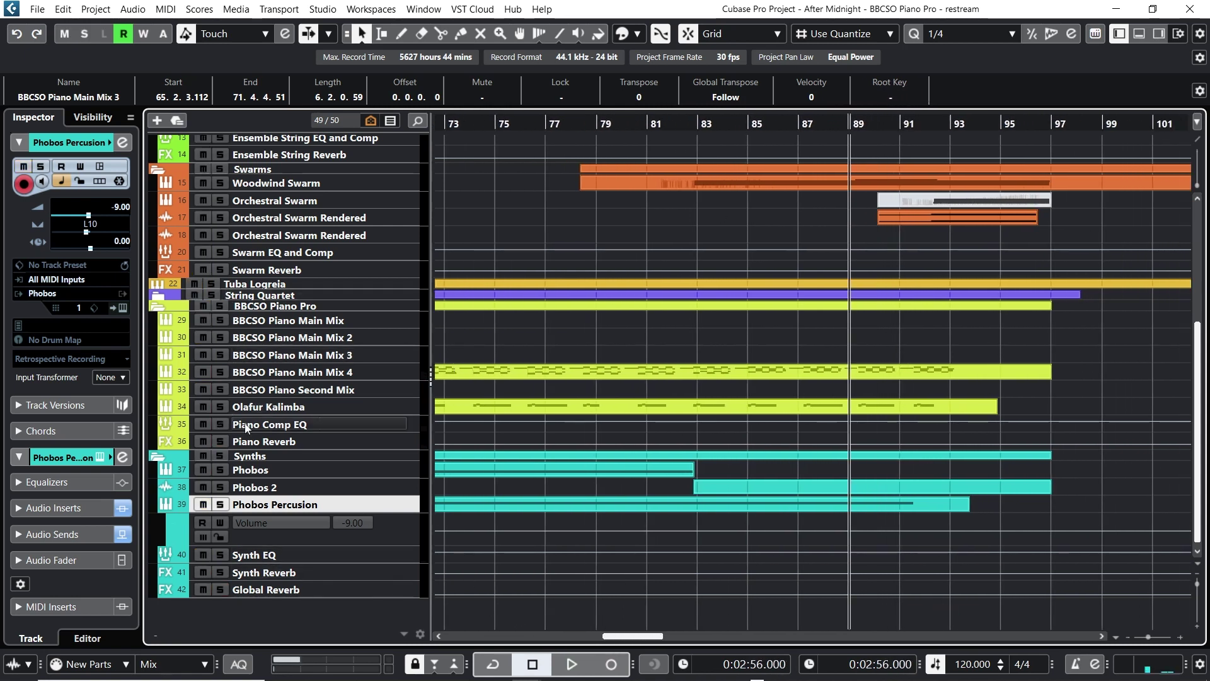
left_click(571, 662)
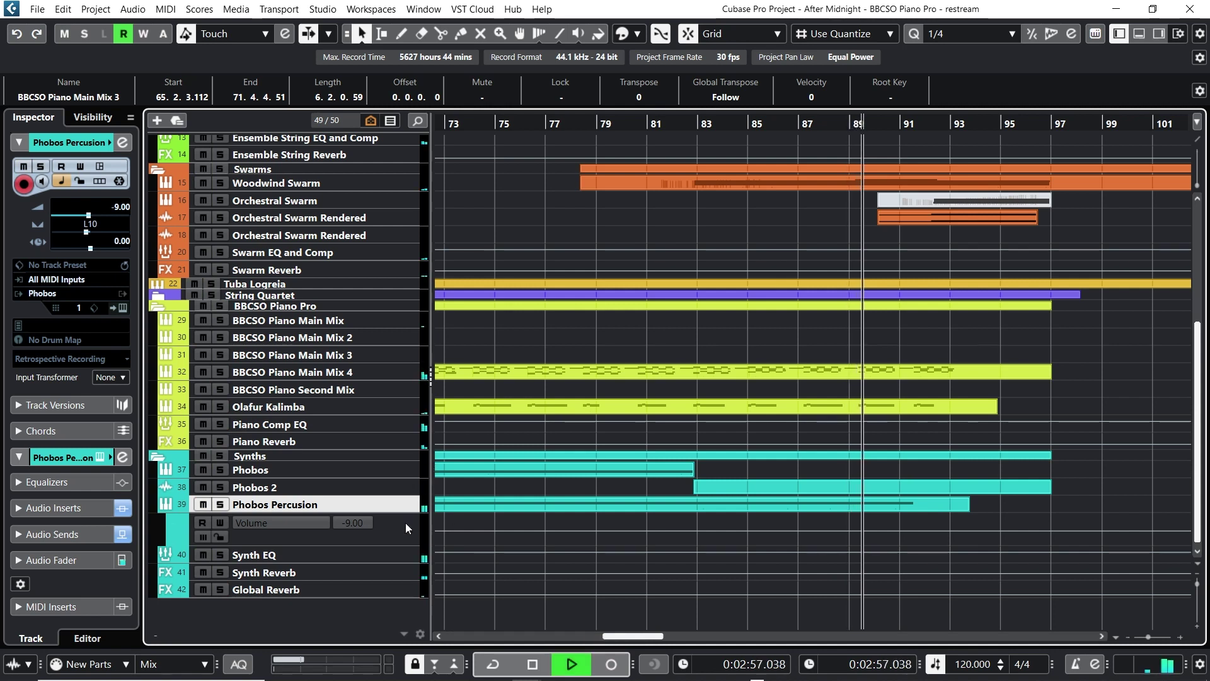
left_click(532, 660)
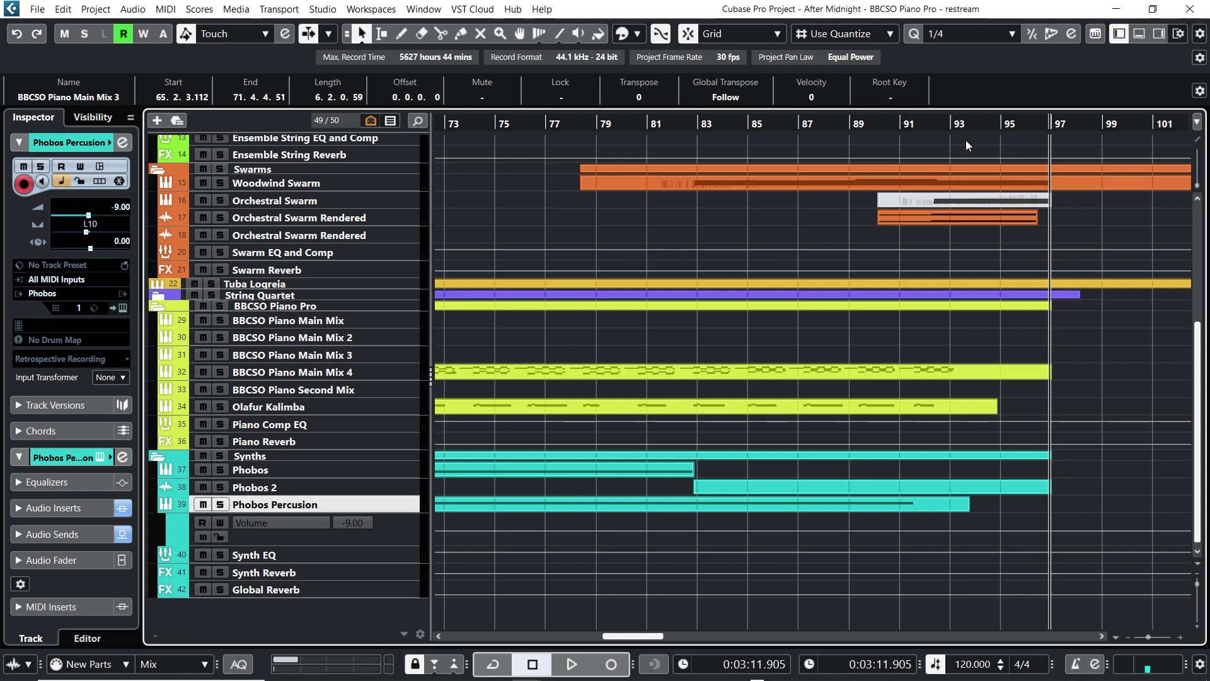
Step: Show the whole arrangement in the project view and place the playback position at the 0:28.5 mark
left_click_drag(956, 126, 561, 101)
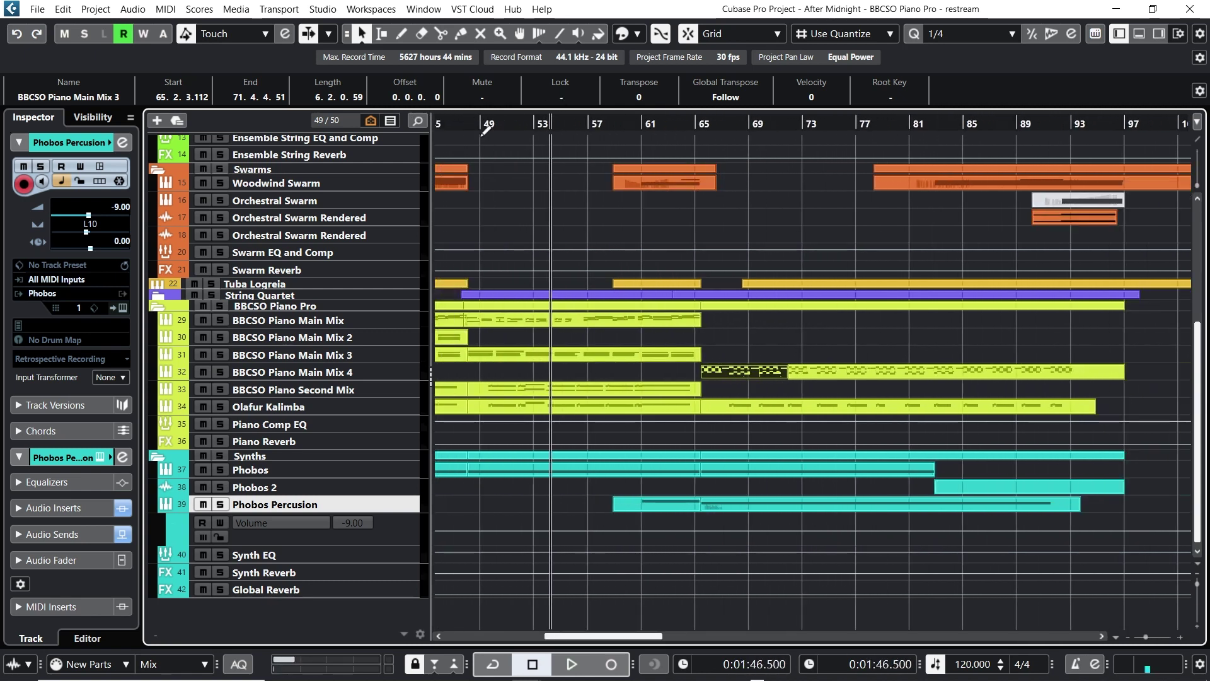
left_click_drag(482, 124, 593, 105)
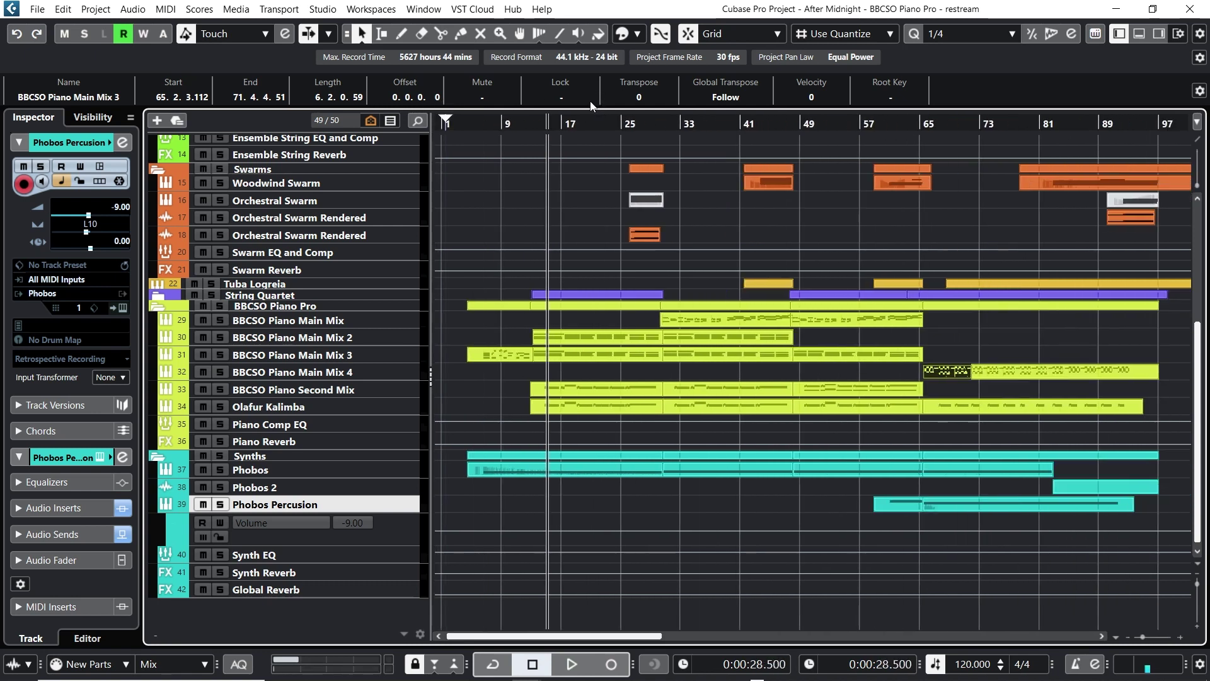